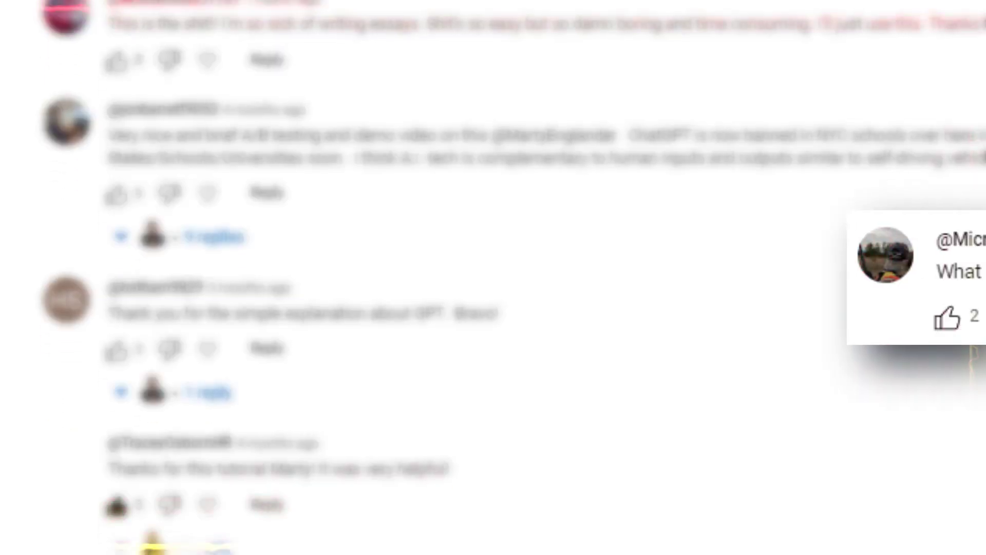
scroll(493, 278, down, 4)
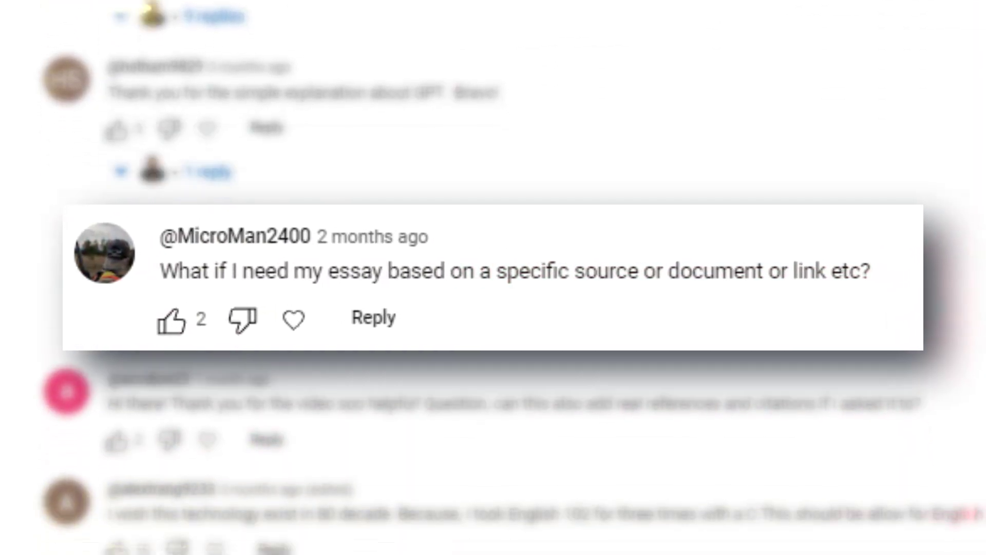
scroll(493, 278, down, 5)
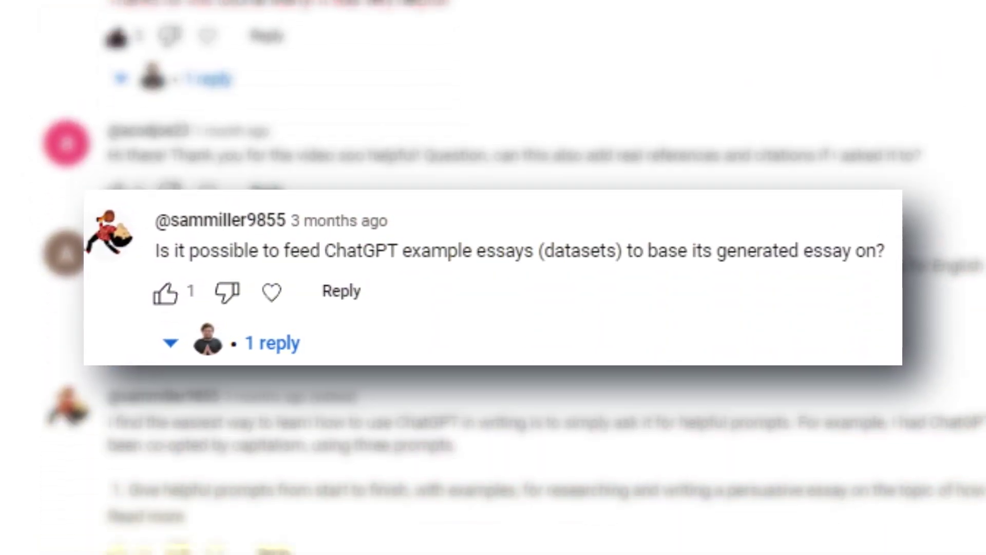
scroll(493, 277, down, 5)
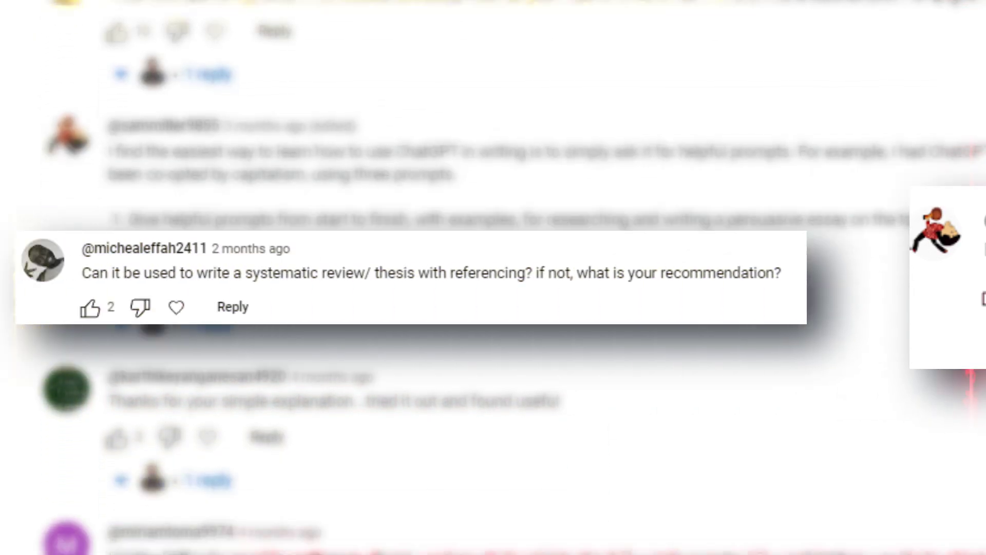
scroll(493, 277, down, 5)
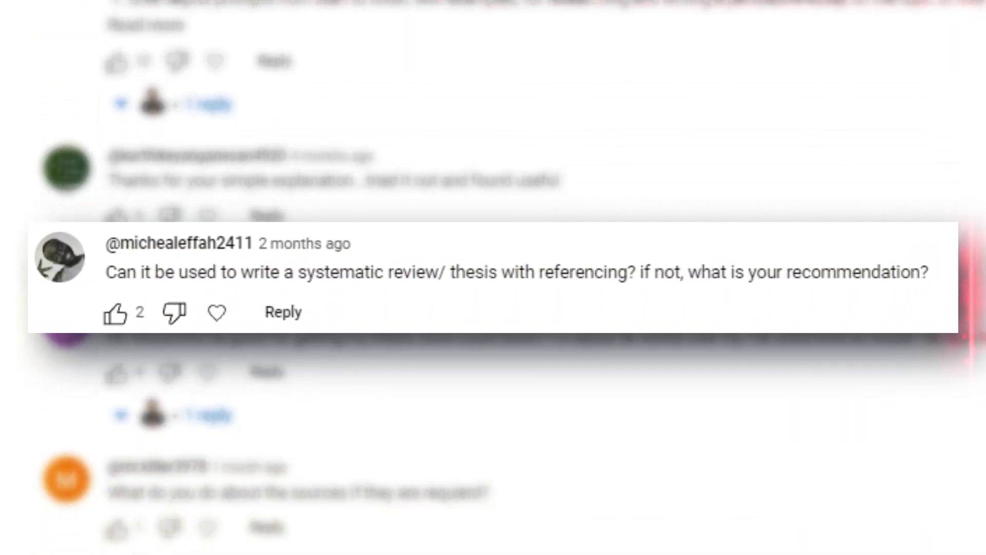
scroll(493, 277, down, 4)
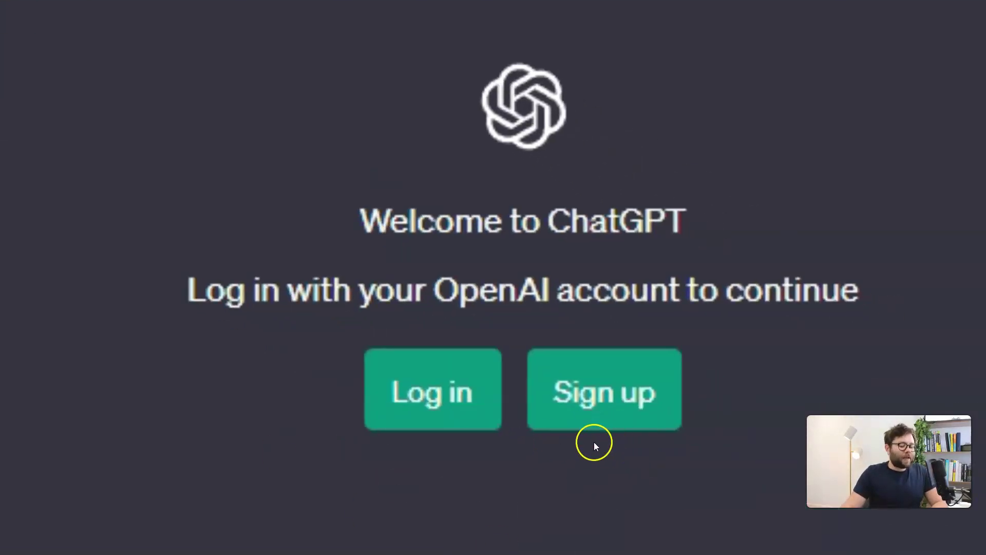
click(599, 406)
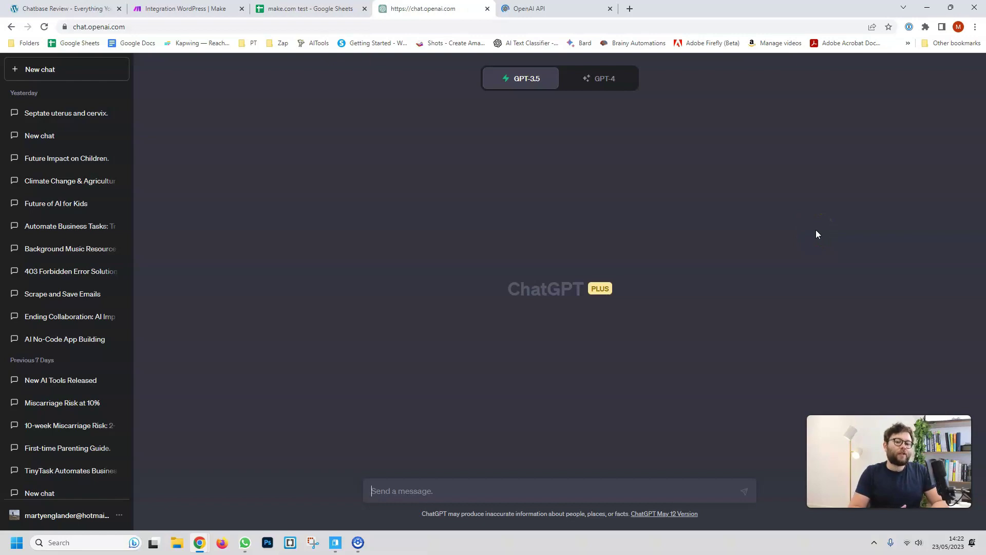
click(854, 267)
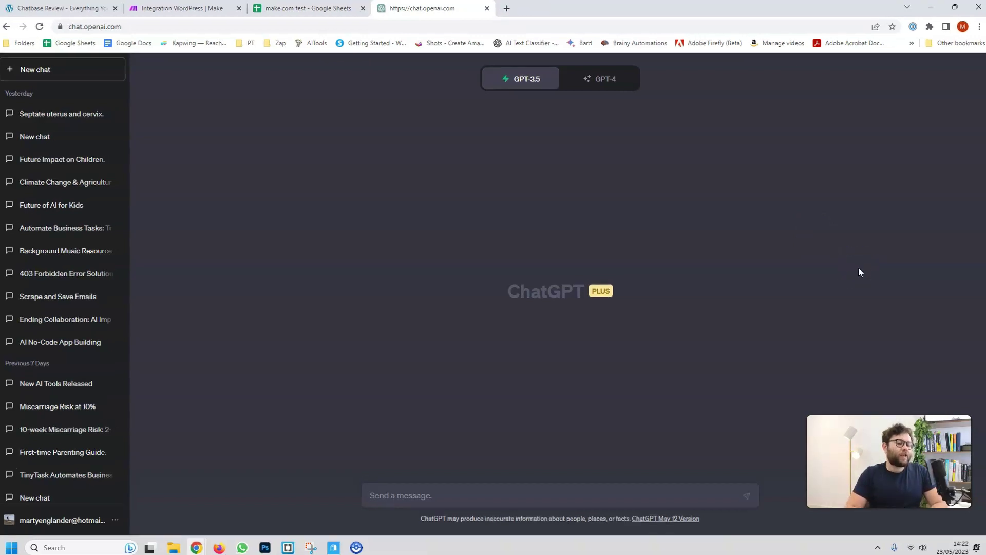
- Compare the GPT-3.5 and GPT-4 model descriptions and select GPT-4 for the new chat
click(614, 79)
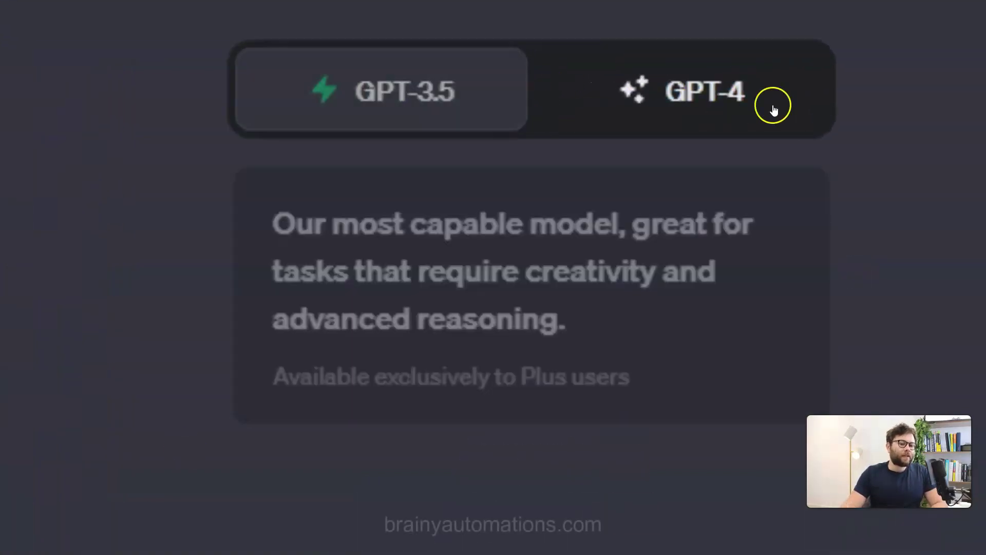
click(425, 126)
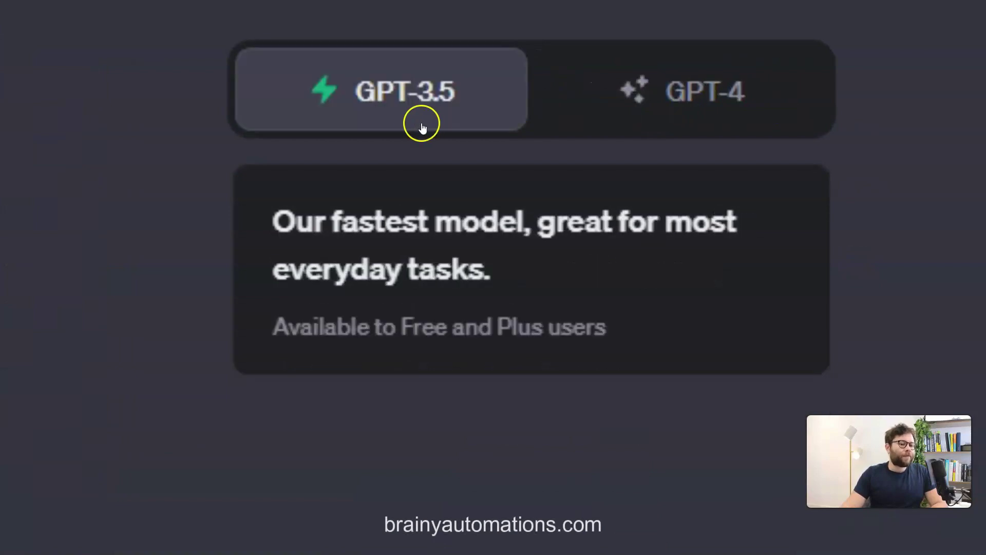
click(710, 99)
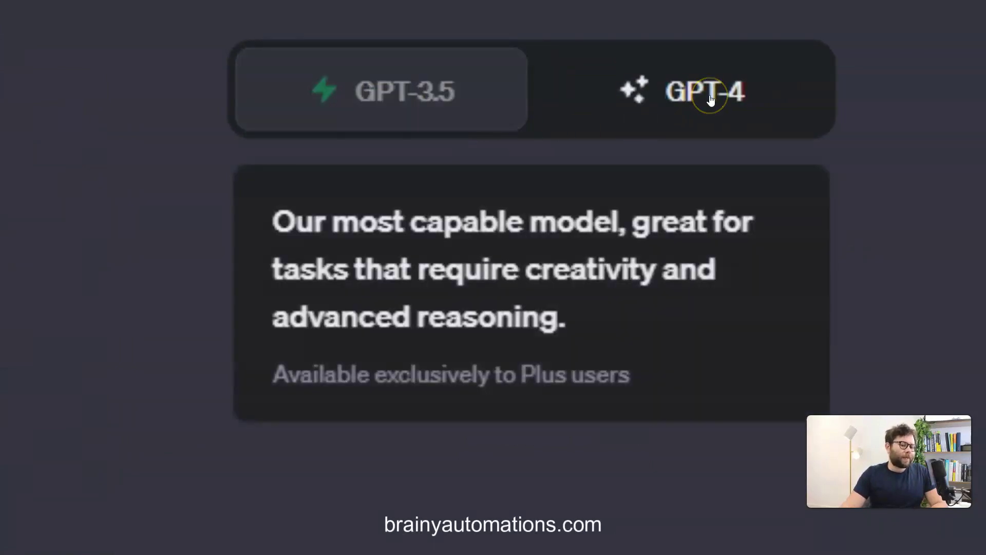
click(709, 106)
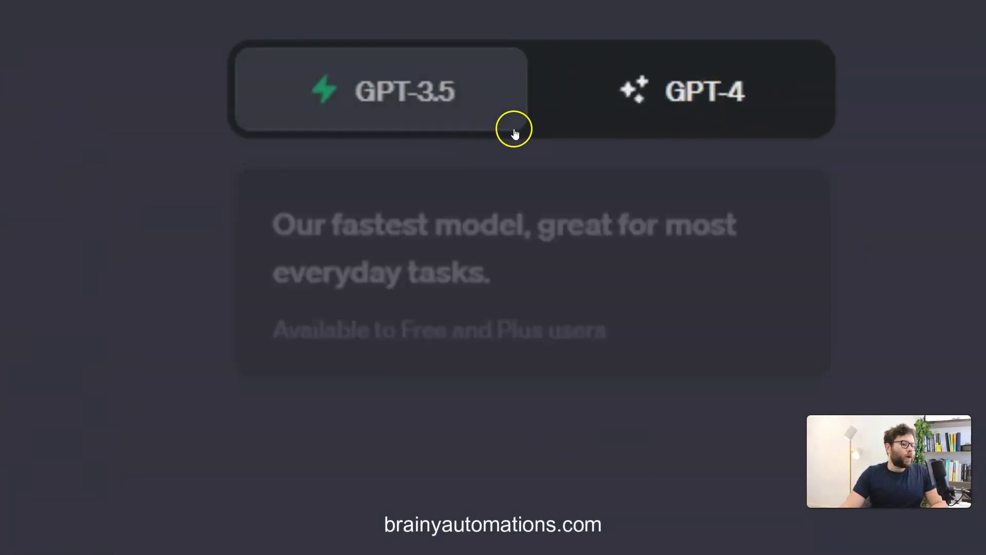
click(656, 108)
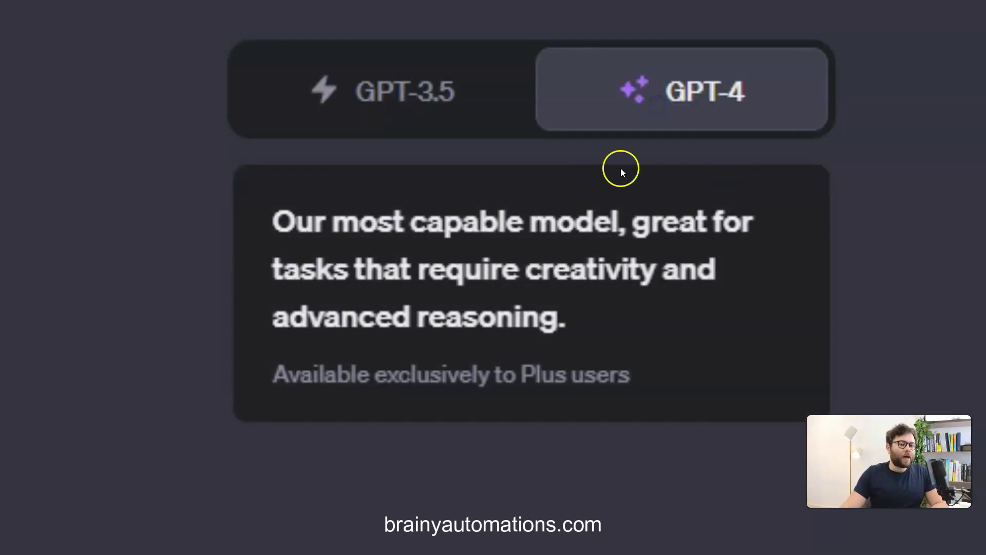
click(692, 123)
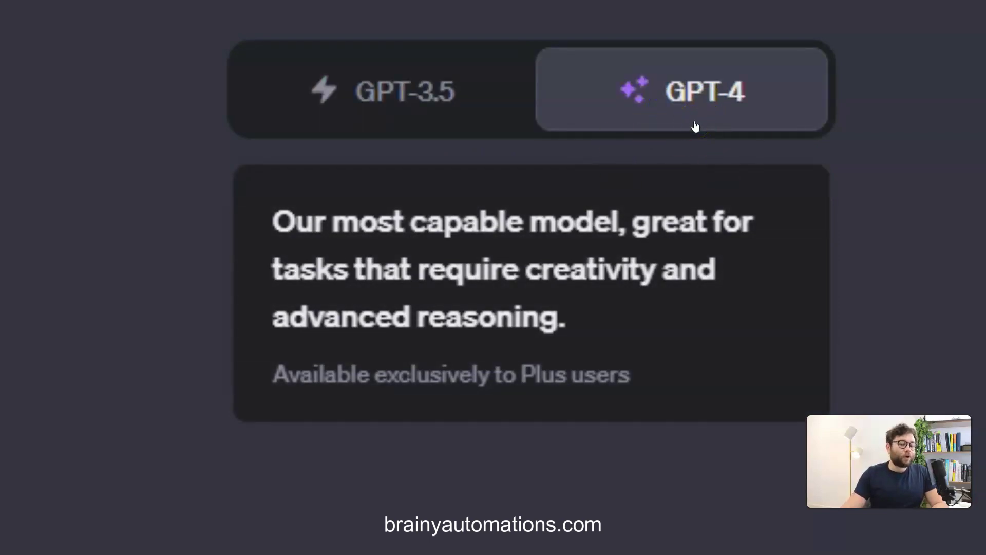
click(696, 126)
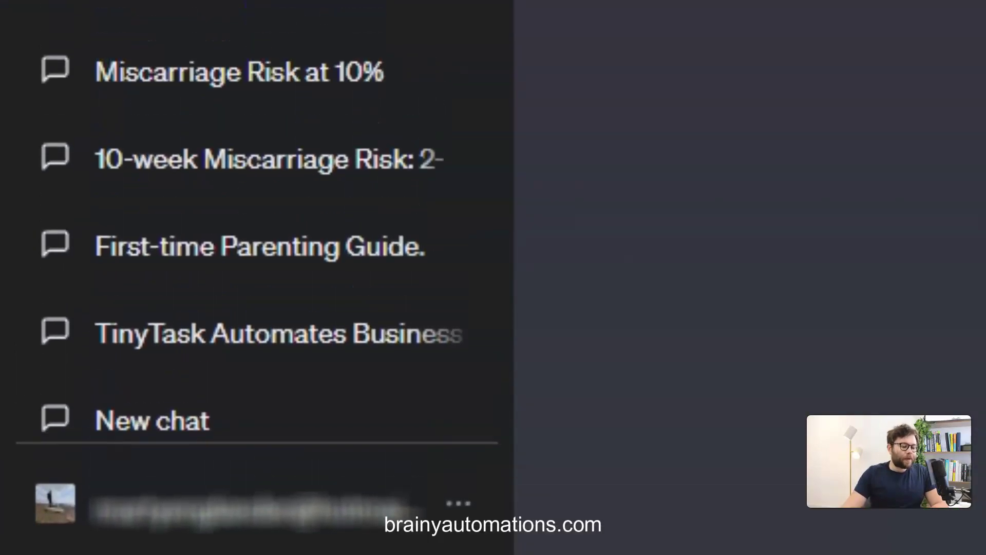
- View the account's current subscription plan details and close them
click(458, 502)
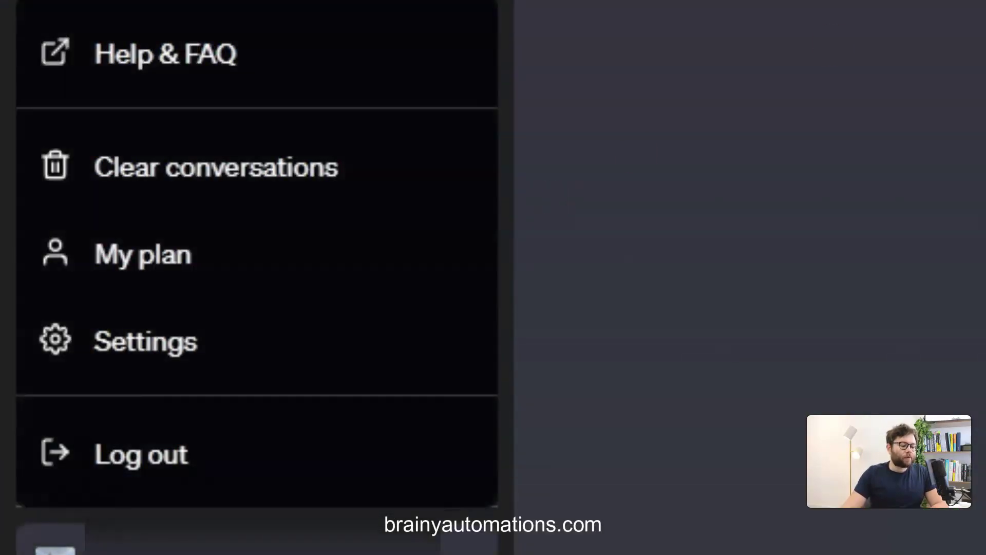
click(196, 246)
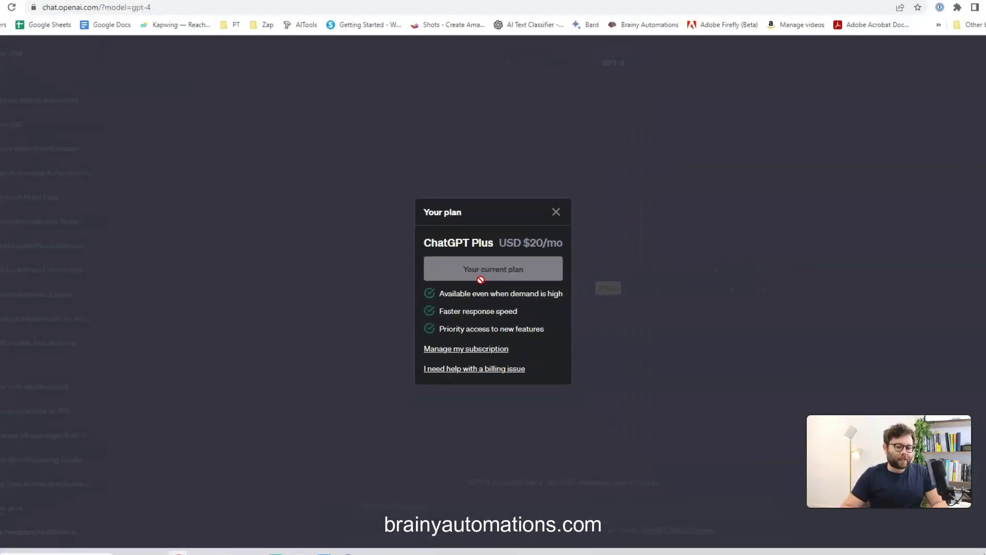
click(603, 84)
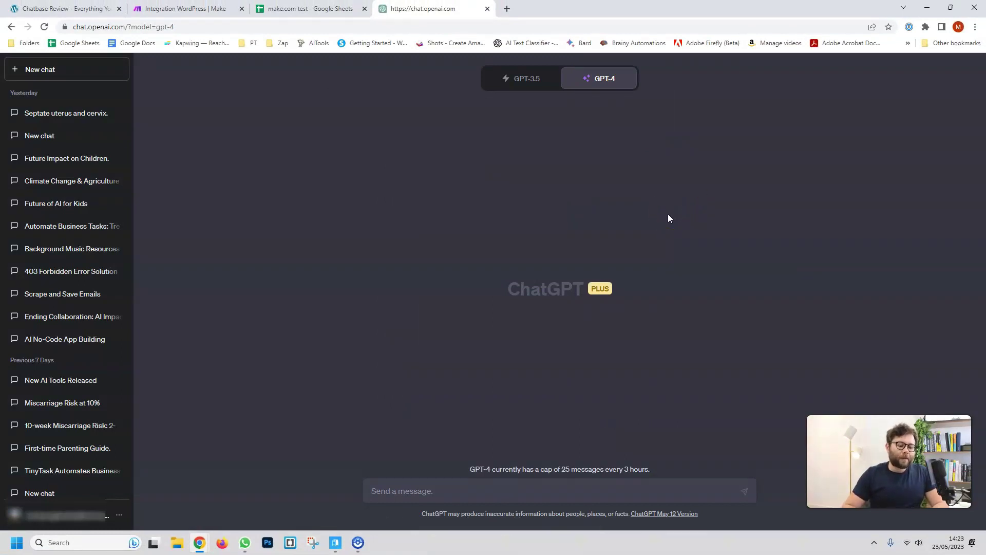
- Enable the Web browsing and Plugins beta features in the account settings
click(72, 516)
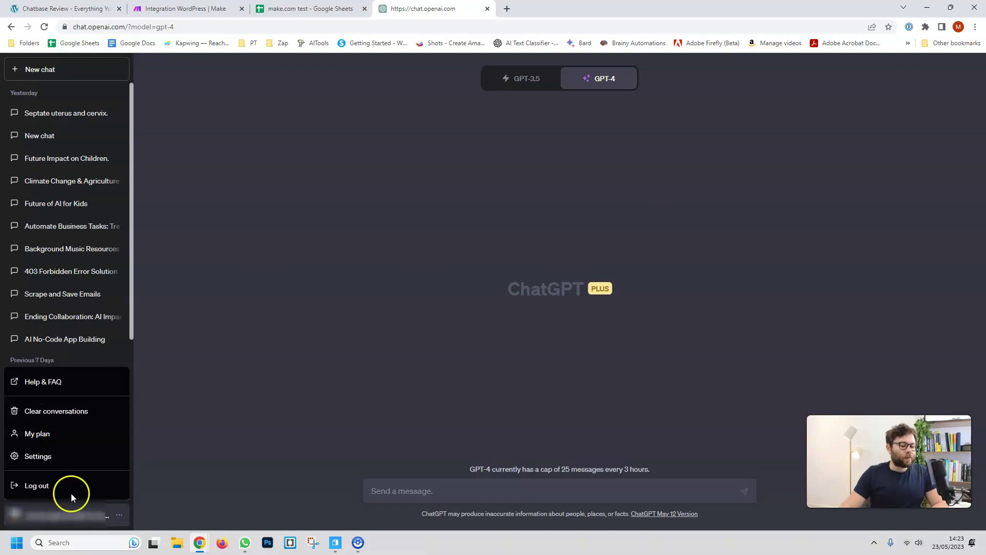
click(62, 456)
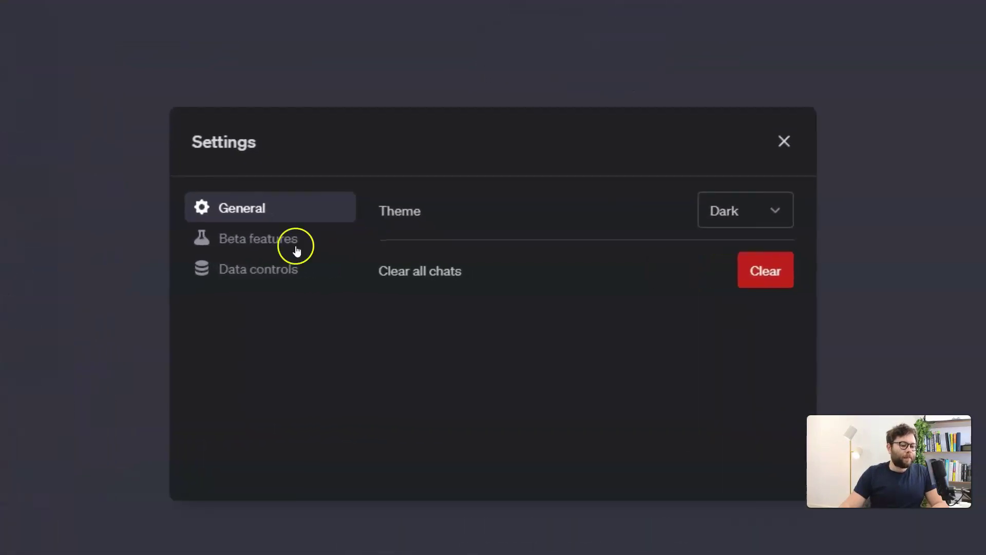
click(296, 250)
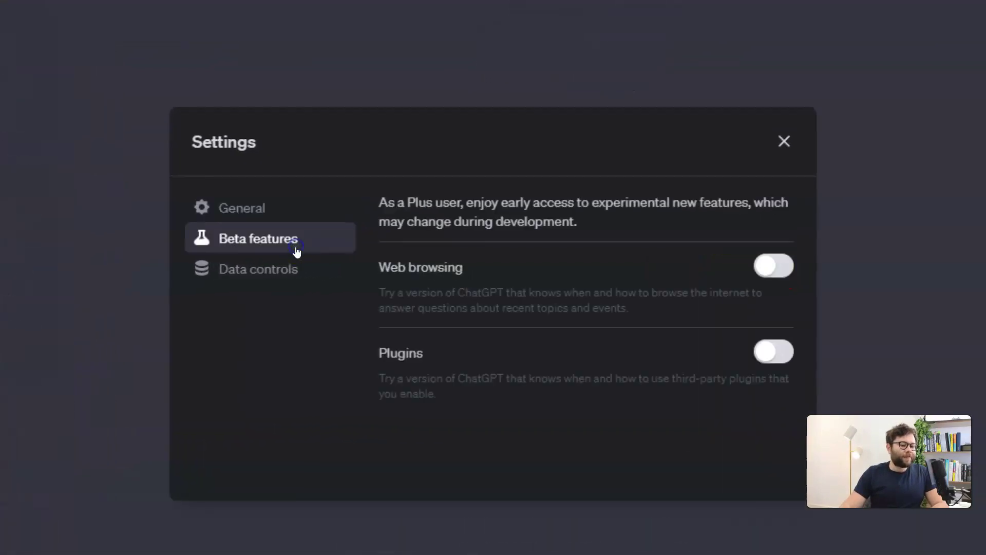
click(775, 268)
click(774, 353)
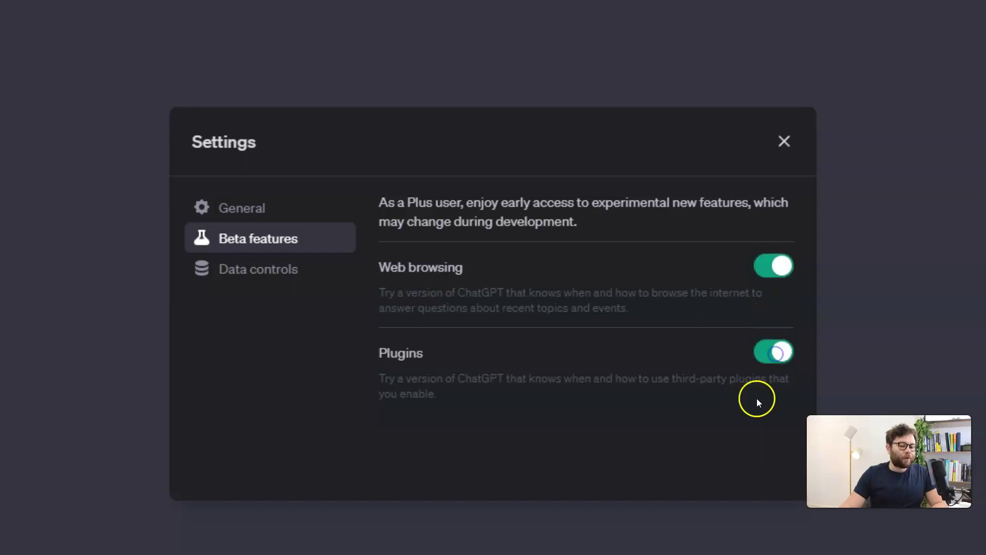
- Switch the interface theme to Light and back to Dark in the general settings
click(243, 219)
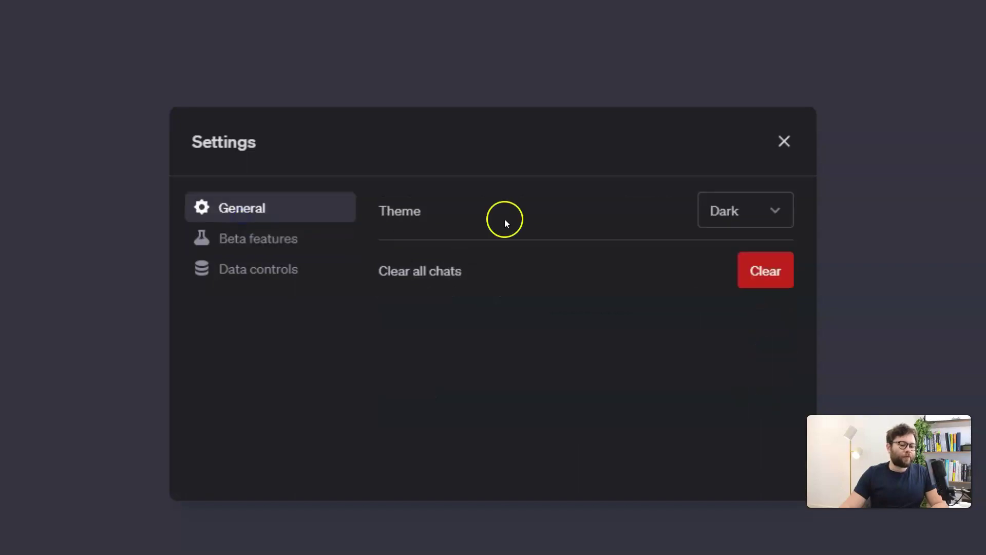
click(722, 211)
click(733, 274)
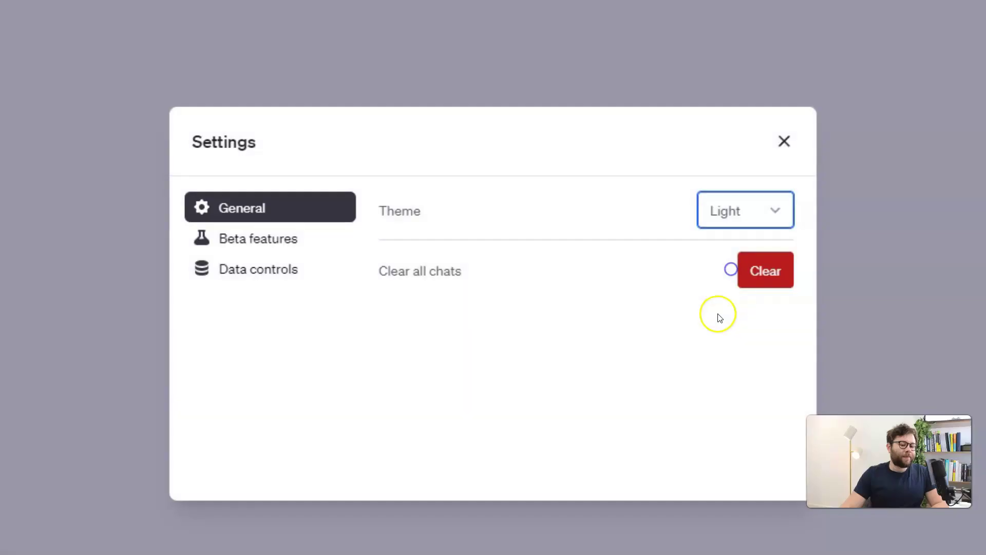
click(729, 220)
click(743, 257)
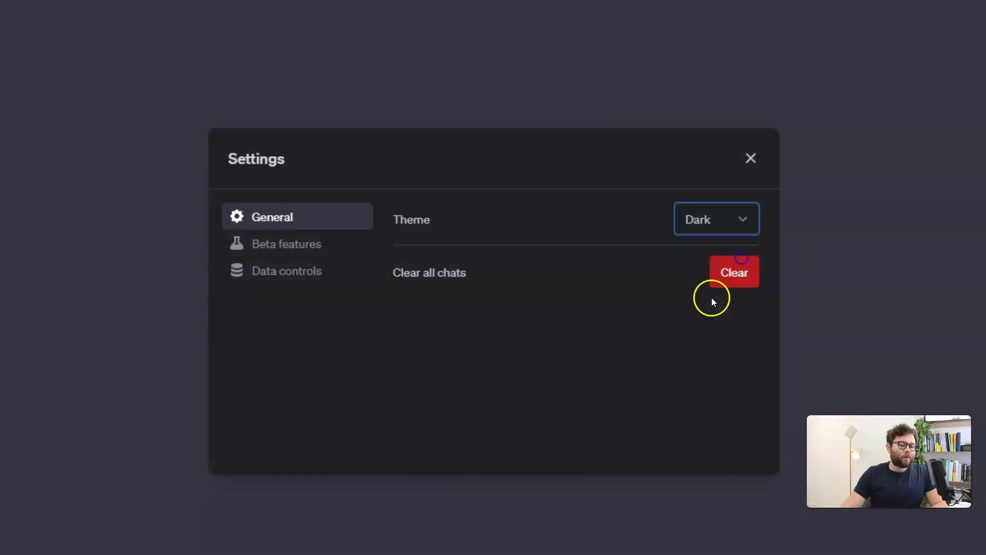
- Close the settings and set the GPT-4 model to its Browsing beta mode
key(Escape)
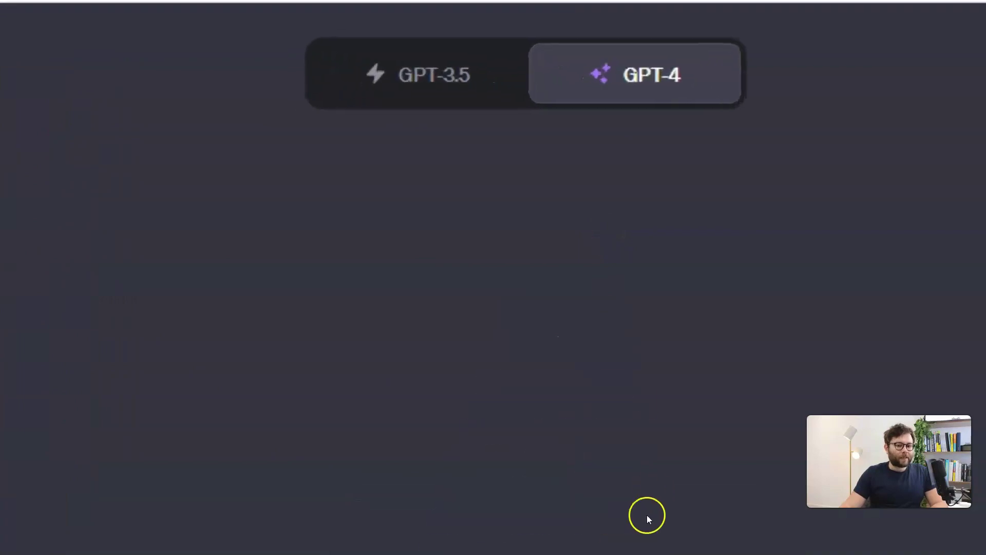
mouse_move(654, 82)
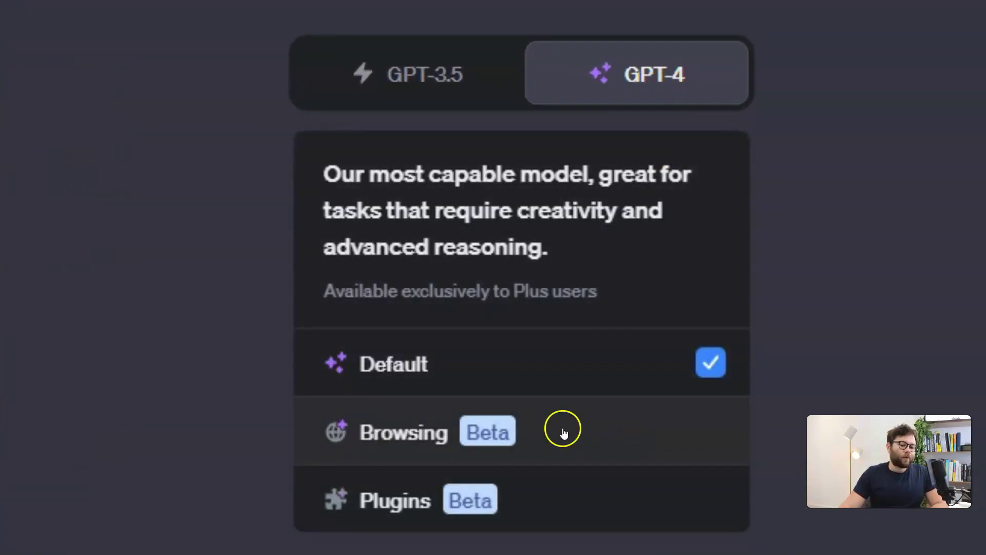
click(695, 425)
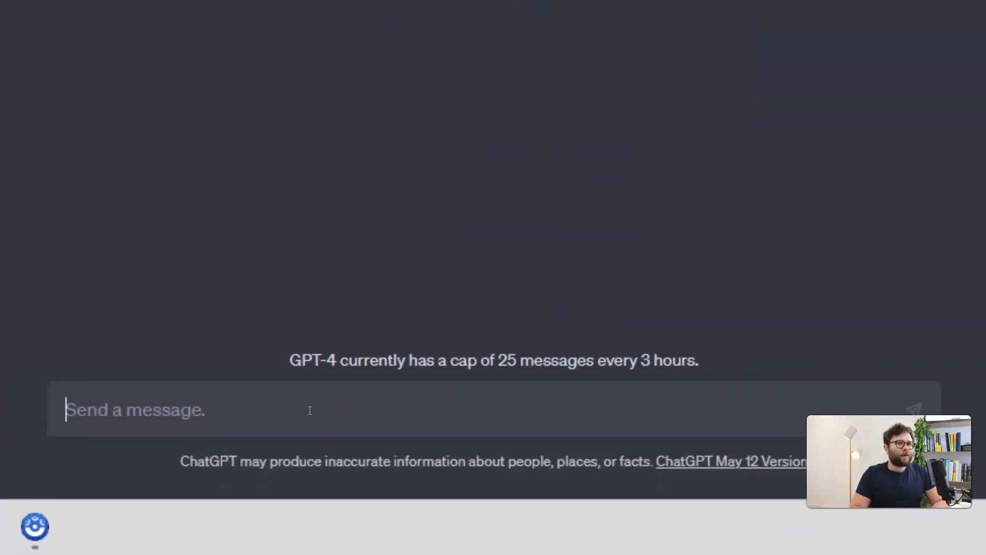
- Begin the message prompt with "Please write a comprehensive essay on [TOPIC]"
click(310, 405)
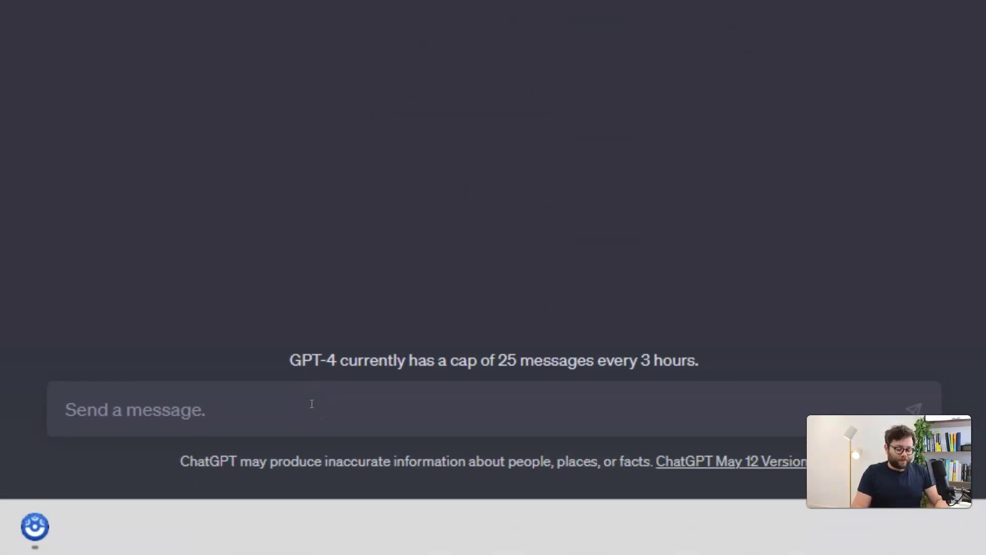
text(Pleas)
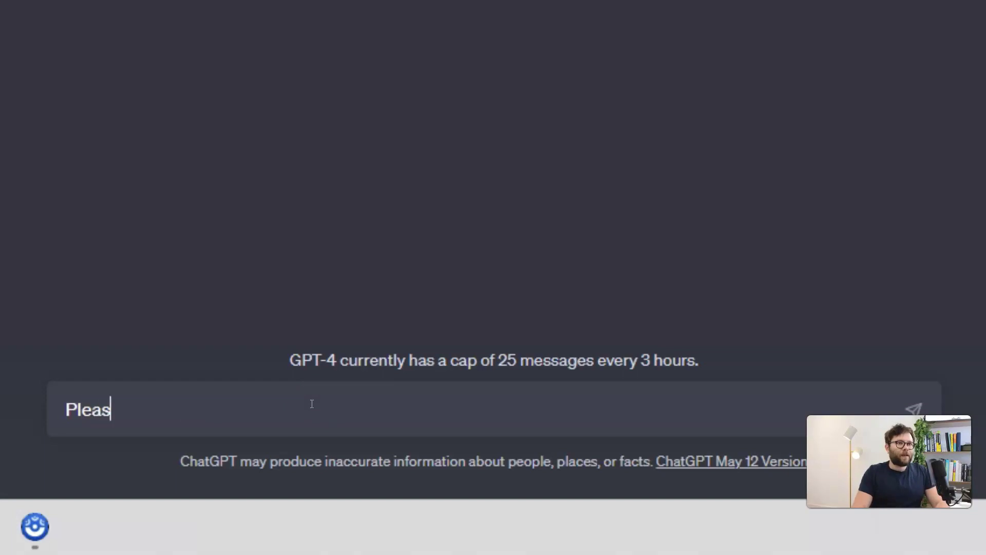
text(e write a comp)
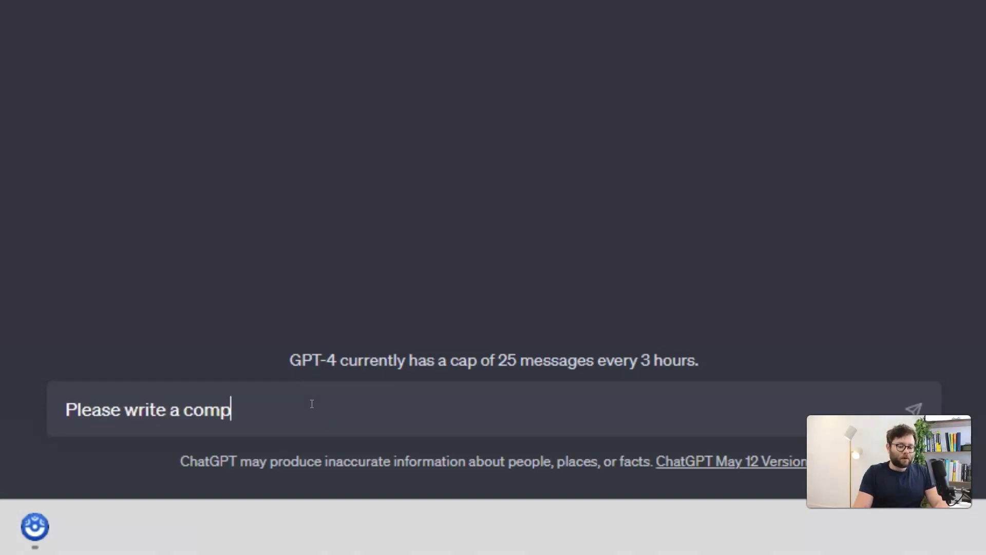
text(rehensive es)
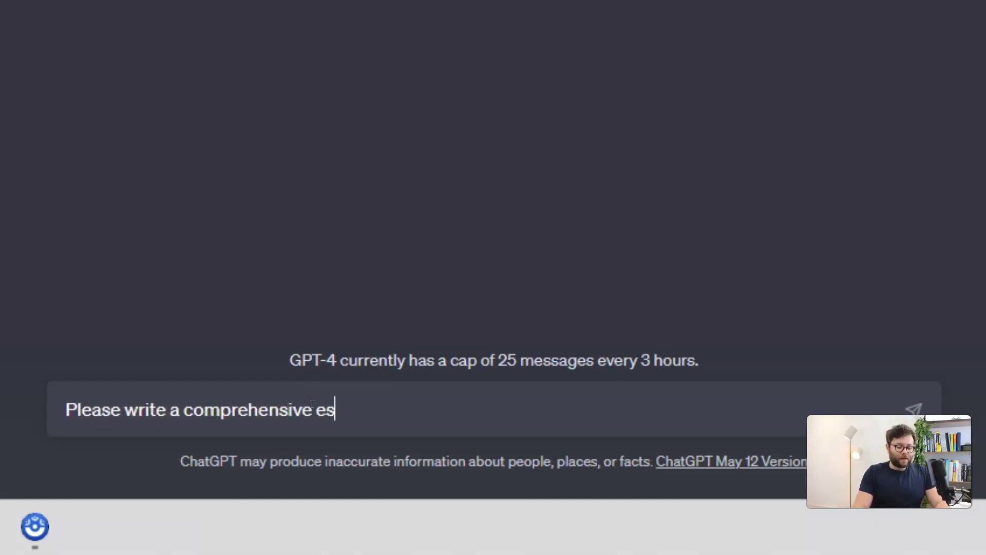
text(say on [TOPIC])
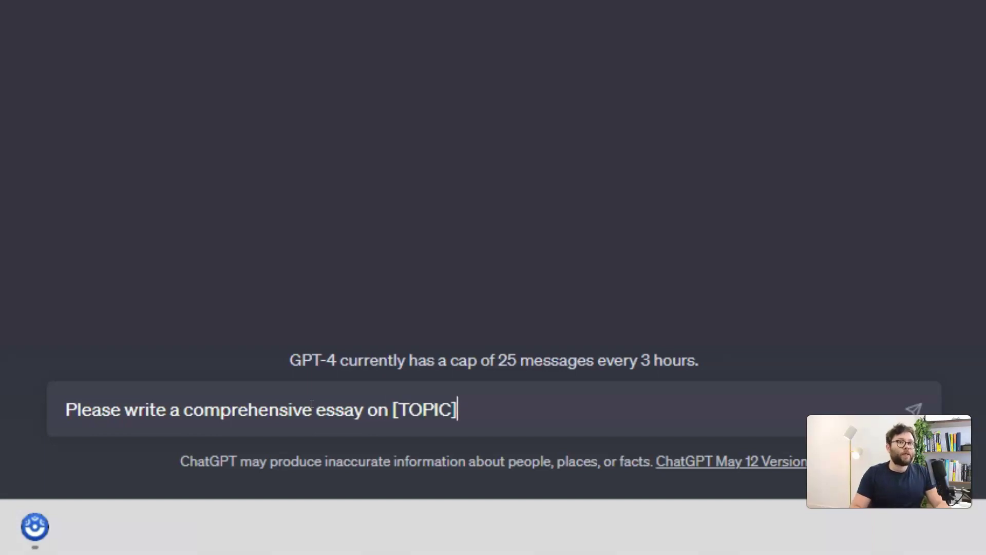
- End the first sentence and add "This essay should be a minimum of 1000 words and must include the following elements:" to the prompt
text(. This essay should be)
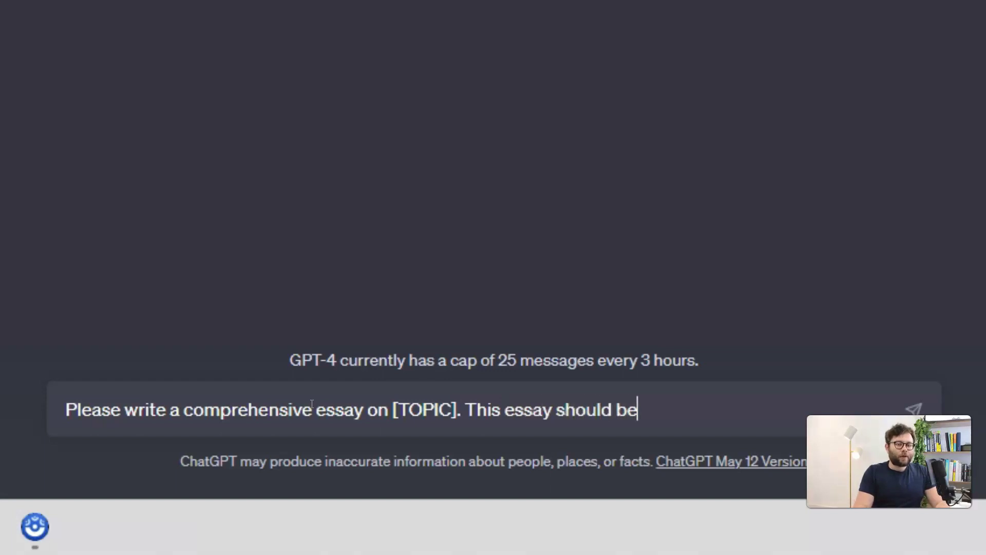
text( a minimum o)
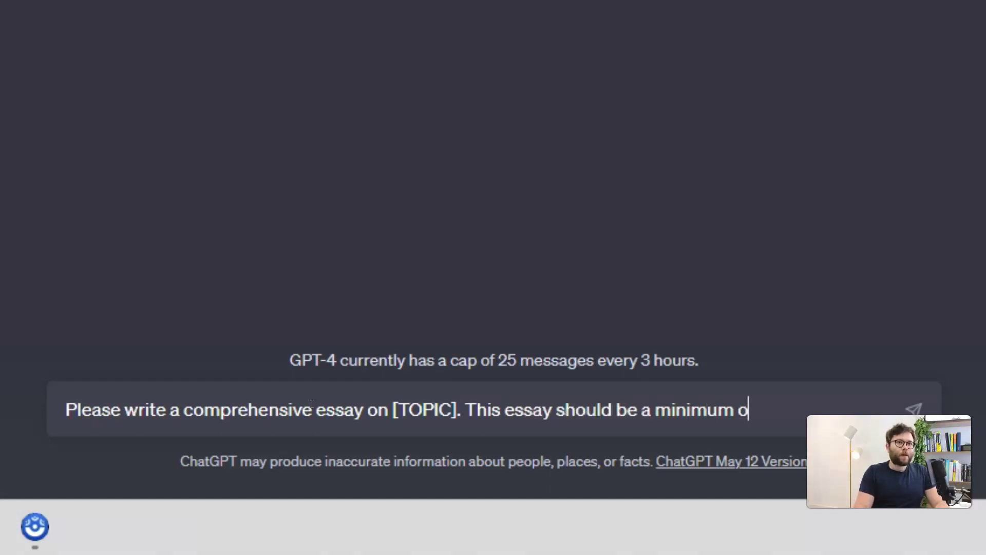
text(f 1000 words)
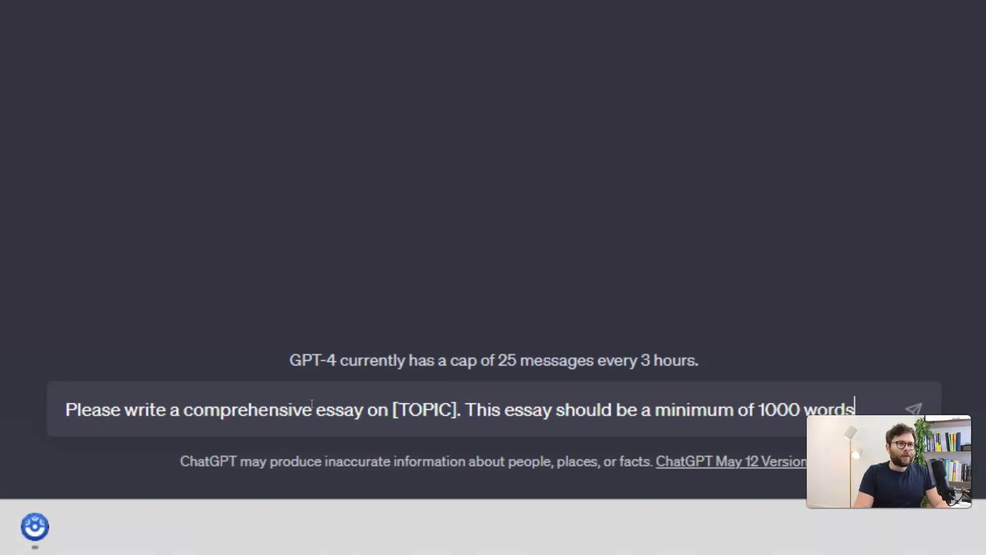
text( and must inc)
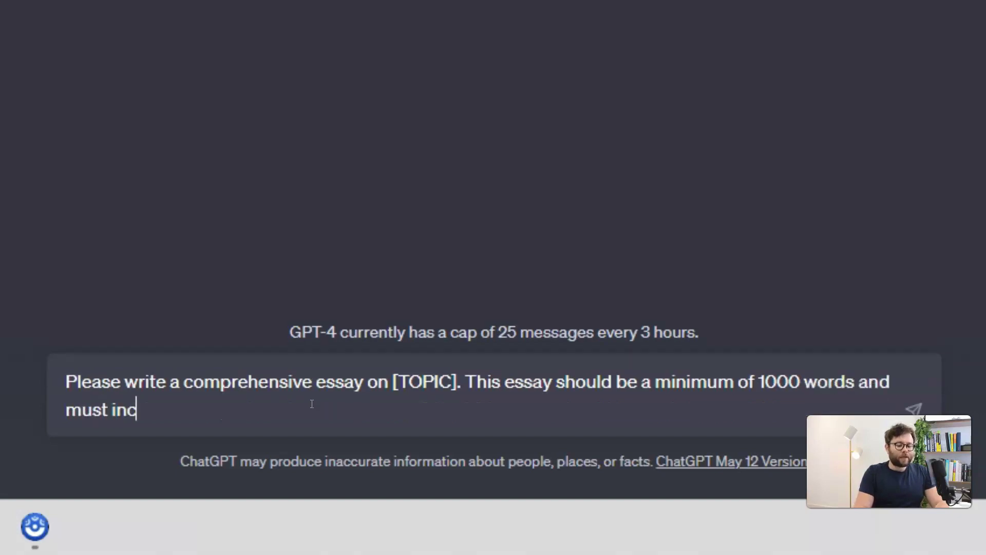
text(lude the followi)
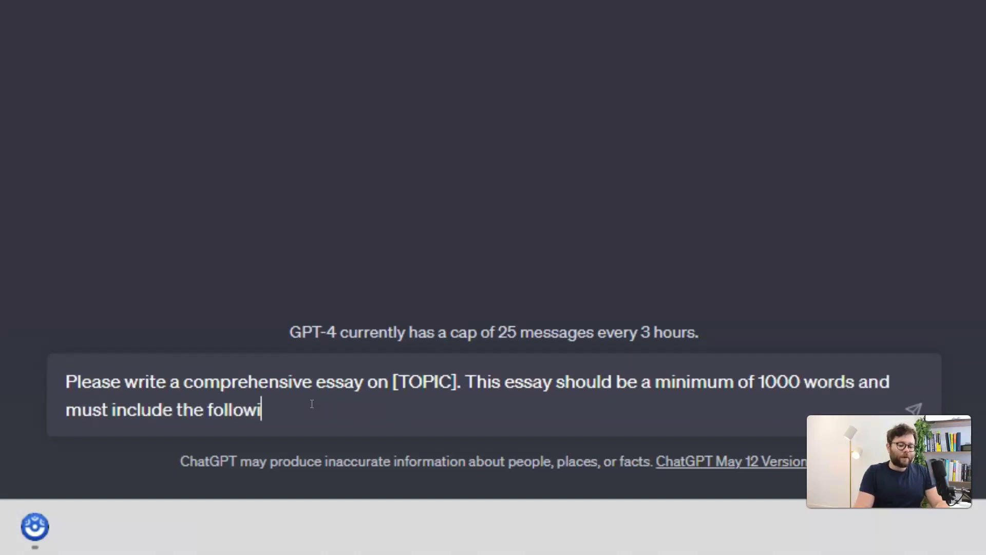
text(ng elements:)
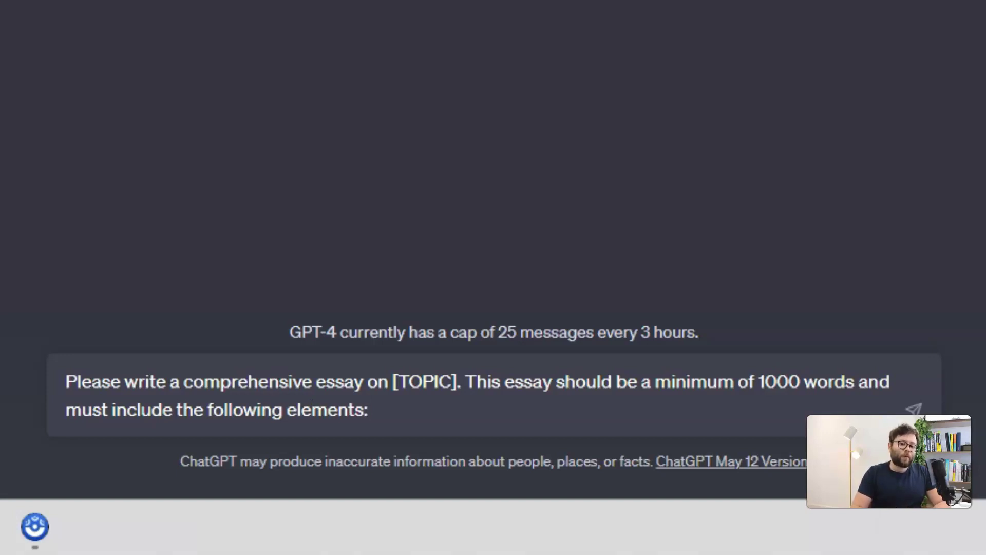
- Add a separate paragraph below a blank line: "An engaging and consise introduction that outlines the scope and objectives of the essay."
key(shift+Return)
key(shift+Return)
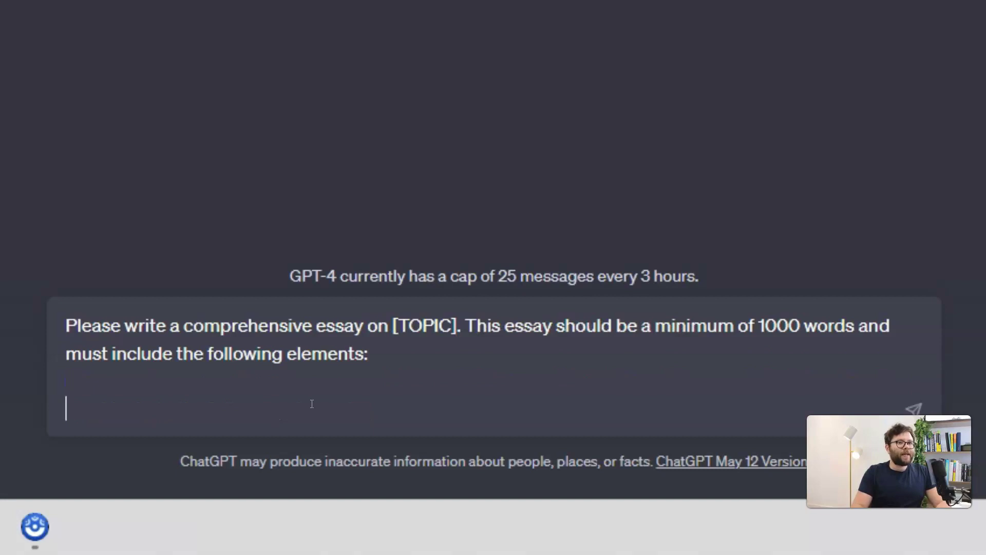
text(An engagi)
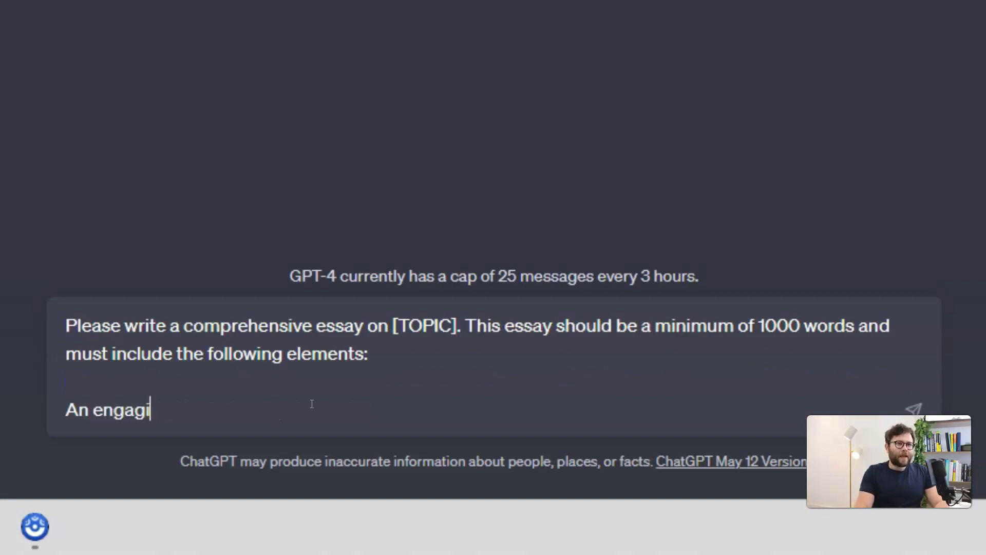
text(ng and consis)
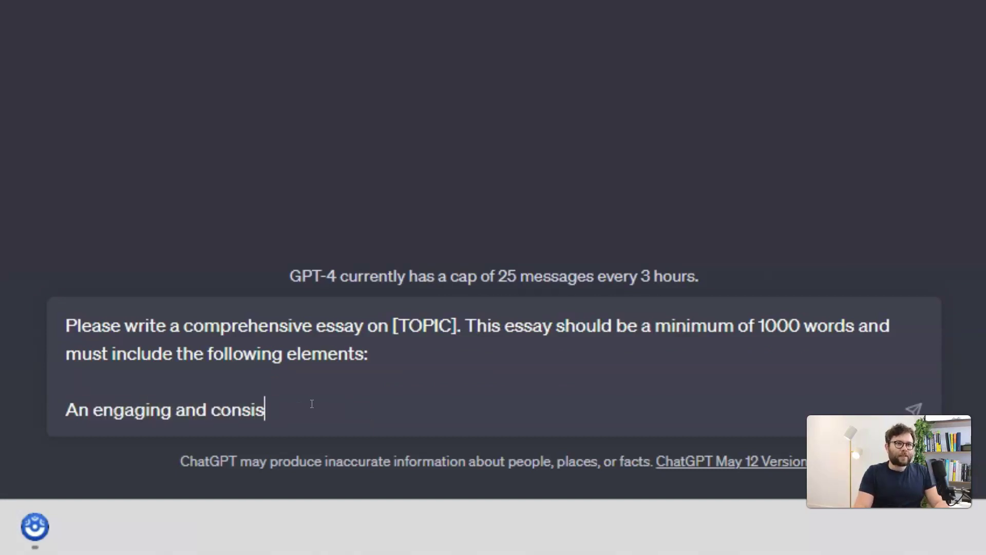
text(e introductio)
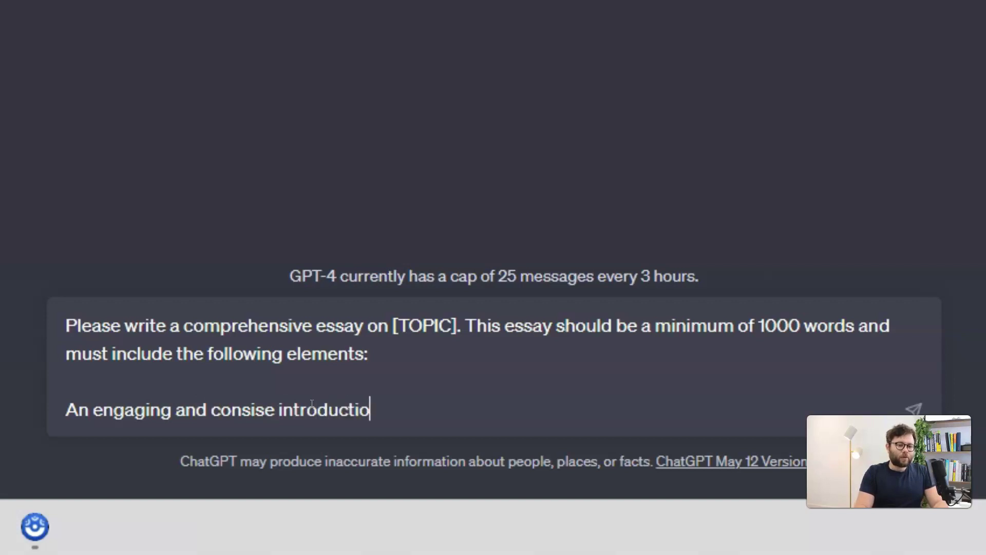
text(n that out)
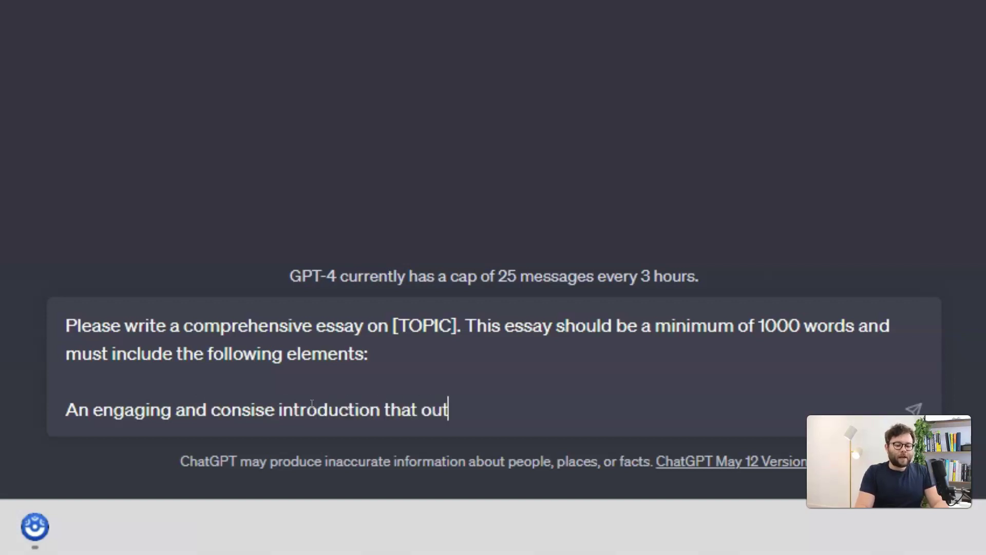
text(lines the scope)
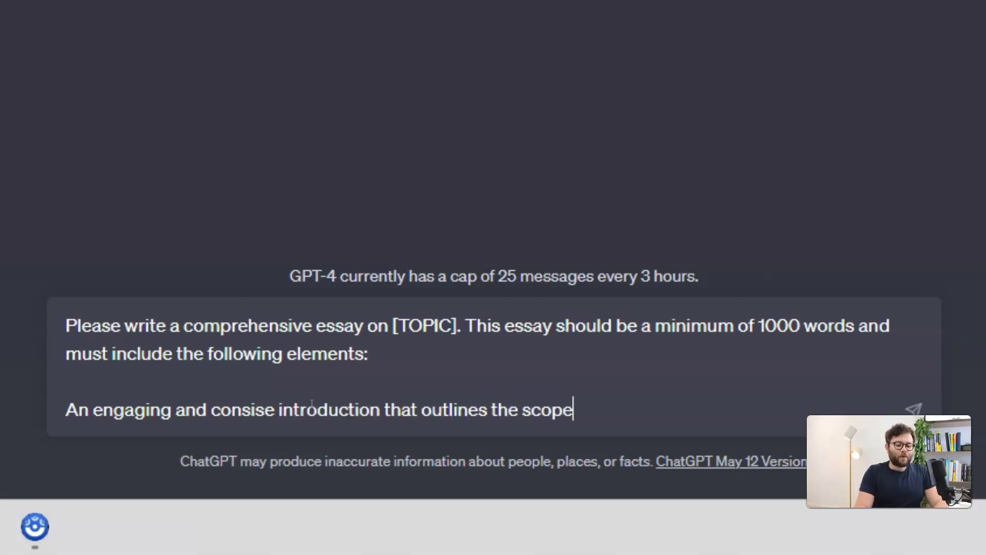
text( and objecti)
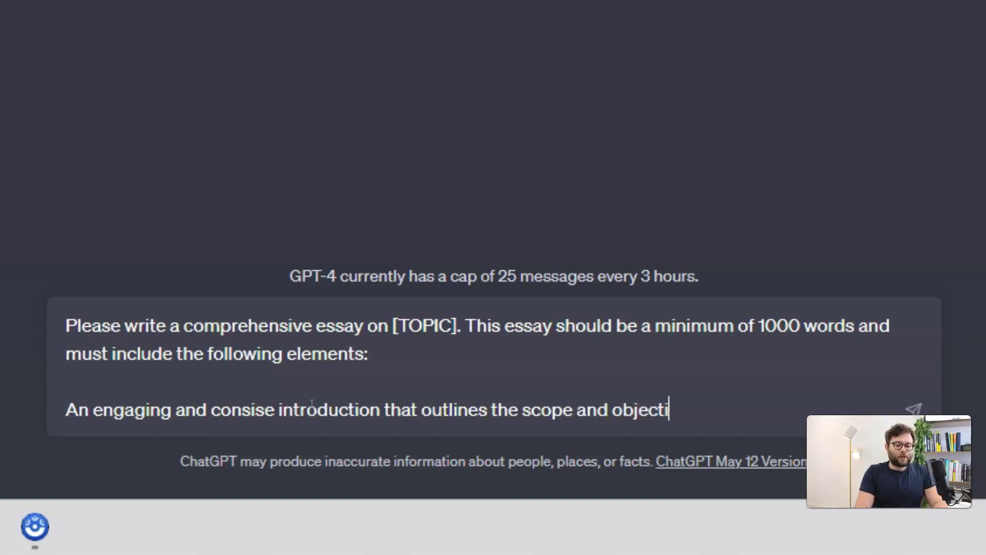
text(ves of the essay.)
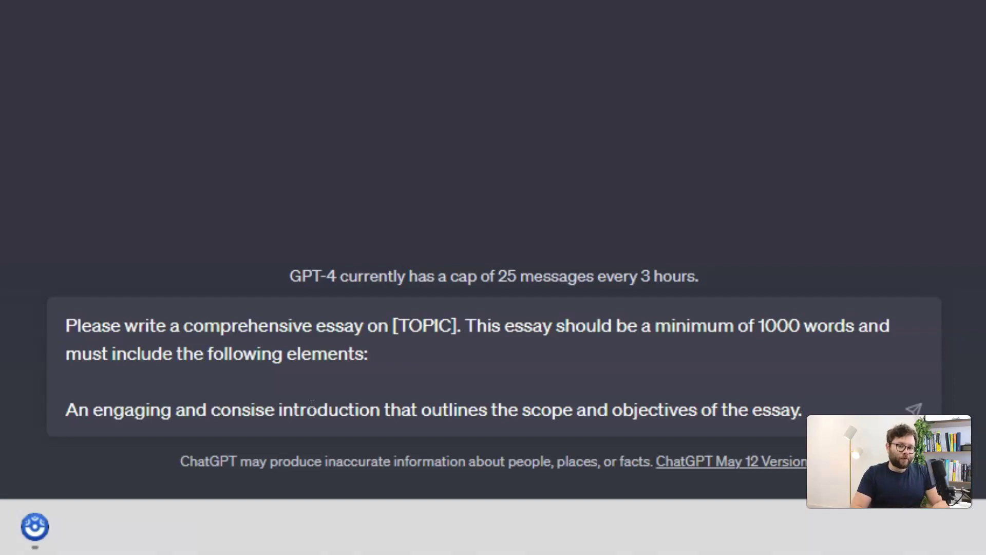
- Add a second element as its own paragraph: "Relevant and informative headings that organise the essay into sections."
key(shift+Return)
key(shift+Return)
text(Rel)
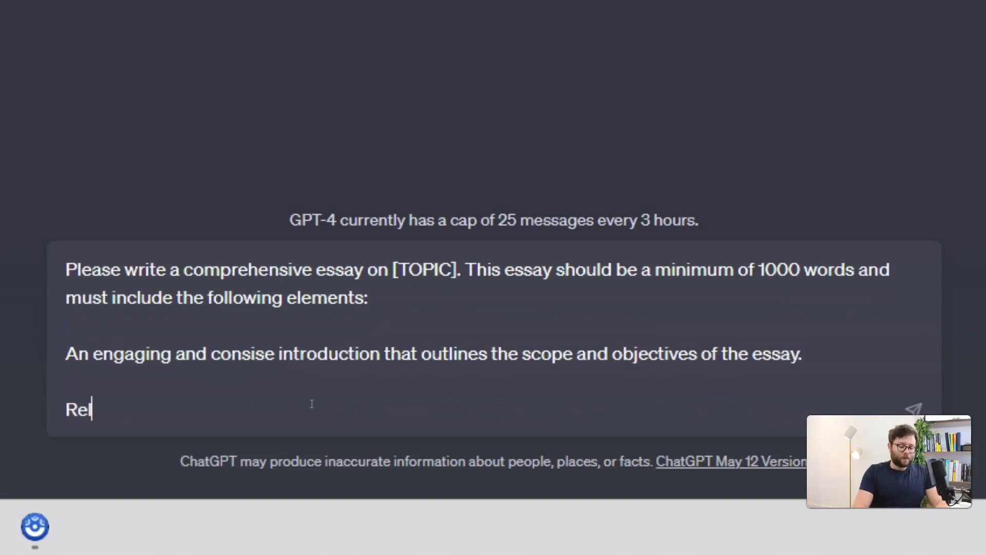
text(evant and inf)
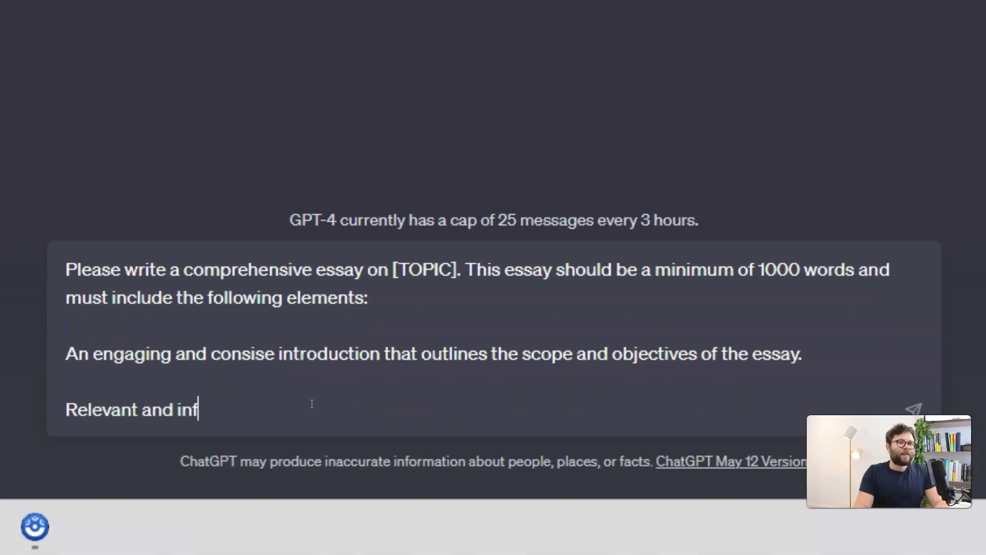
text(ormative headings)
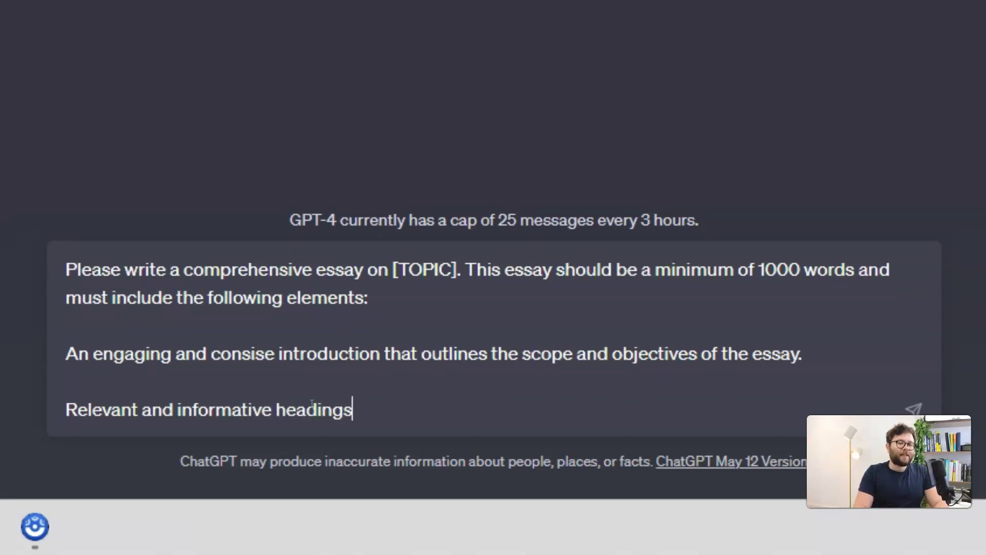
text( that organise )
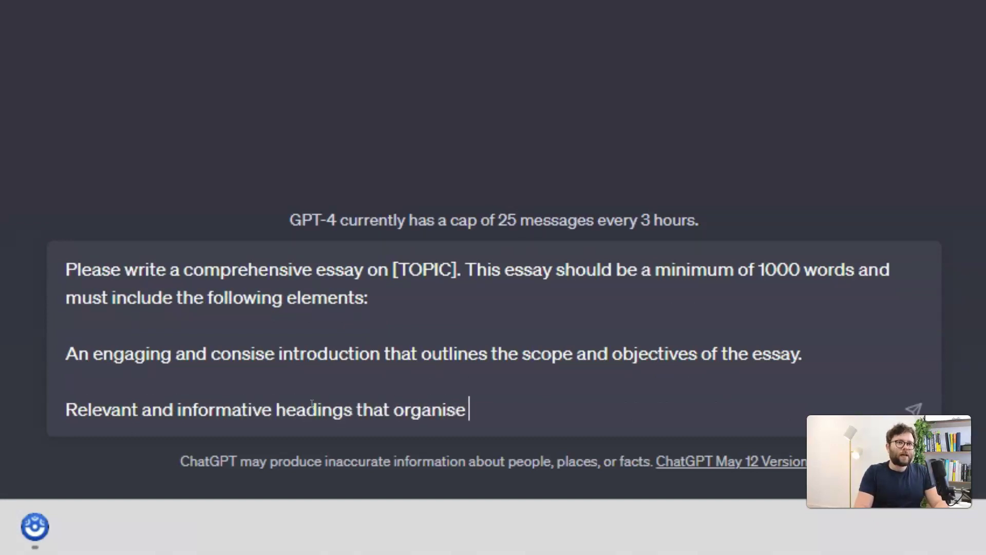
text(the essay into )
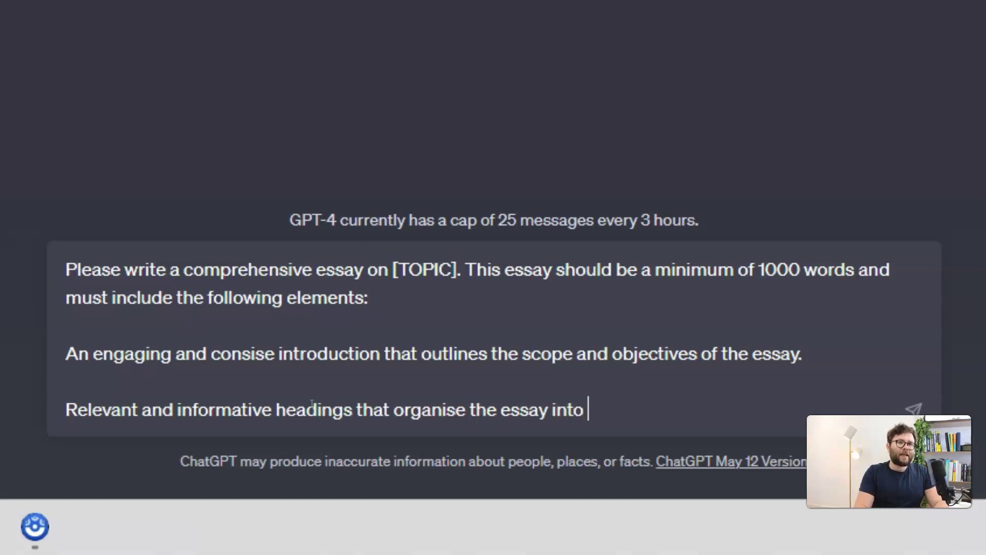
text(sections. )
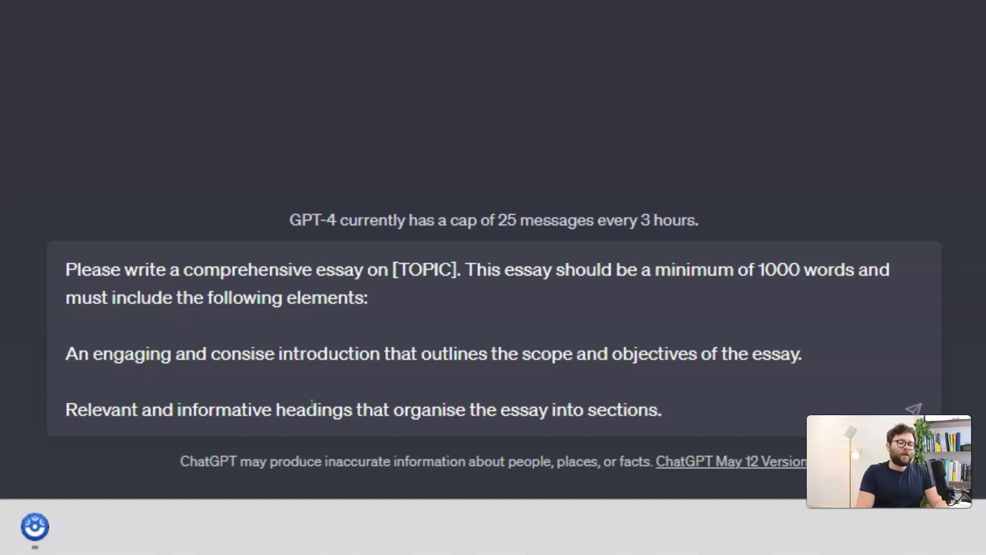
- Extend the headings paragraph with "These headings should appropriately break down the different aspect of the topics."
text(These heading)
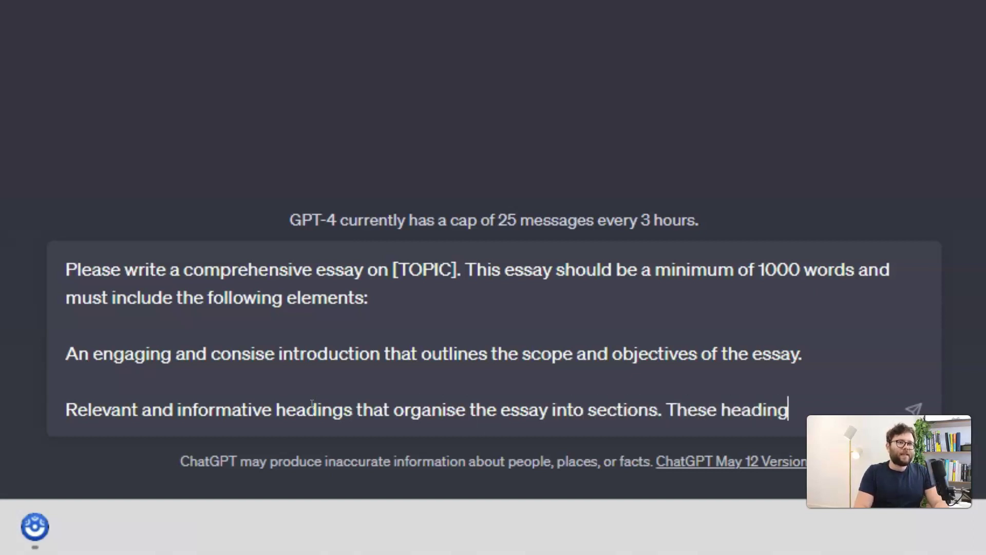
text(s should approp)
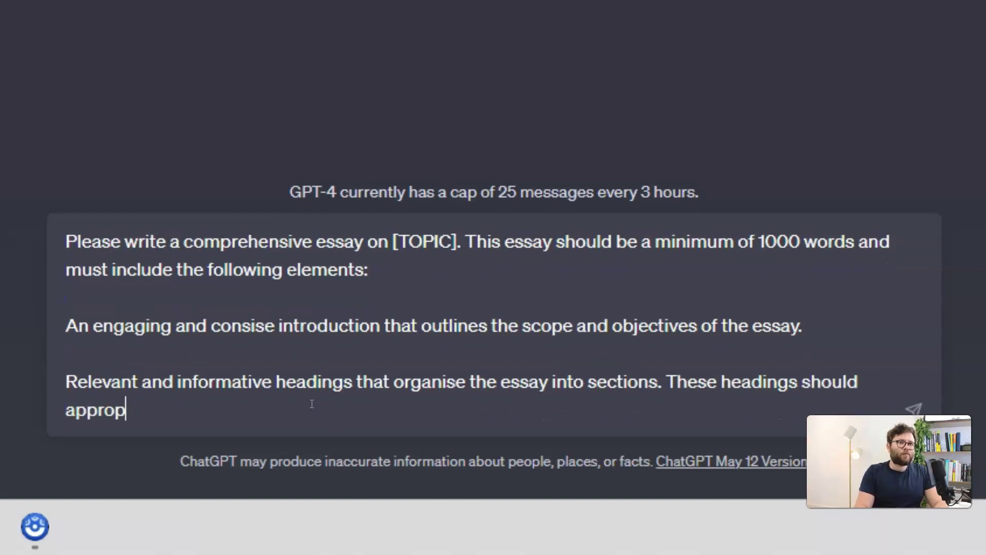
text(riately brea)
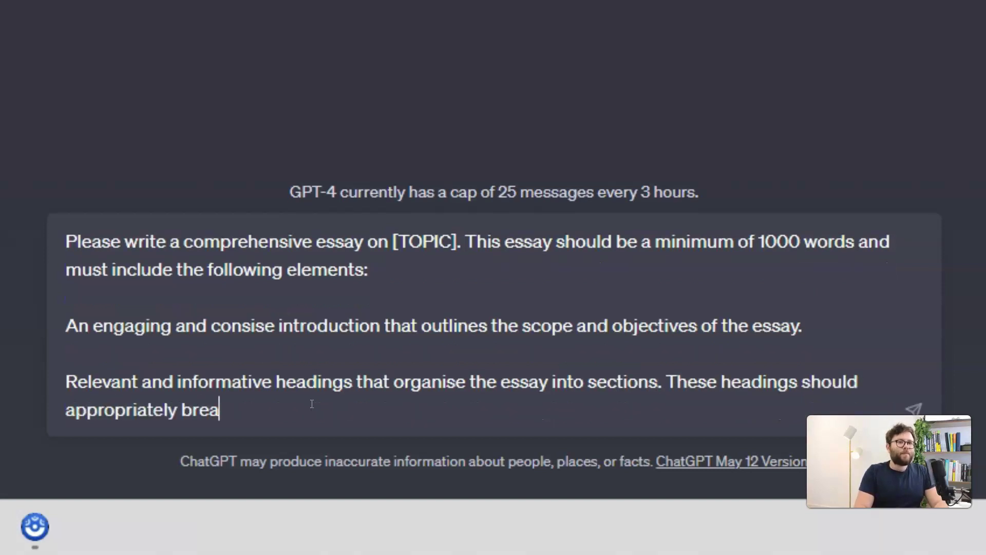
text(k down the dif)
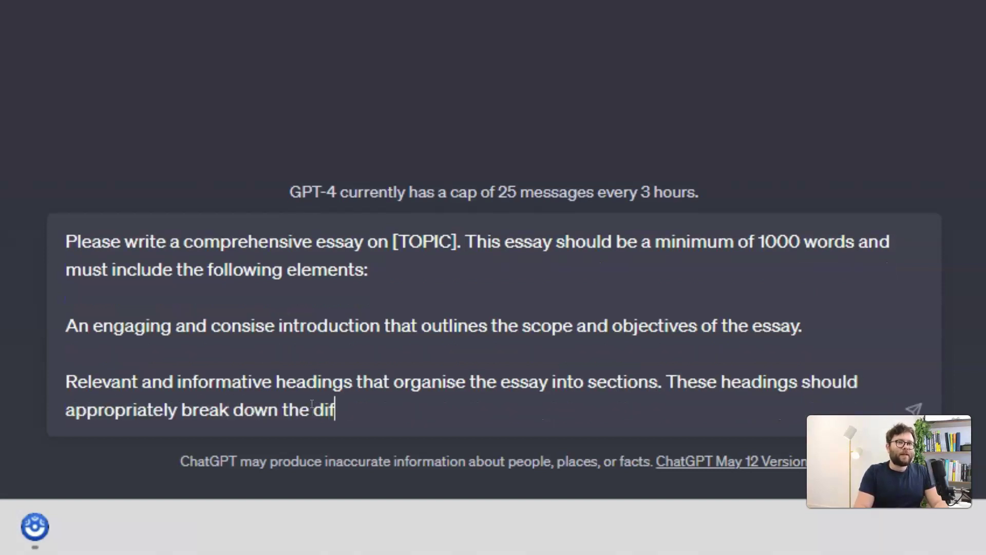
text(ferent aspect )
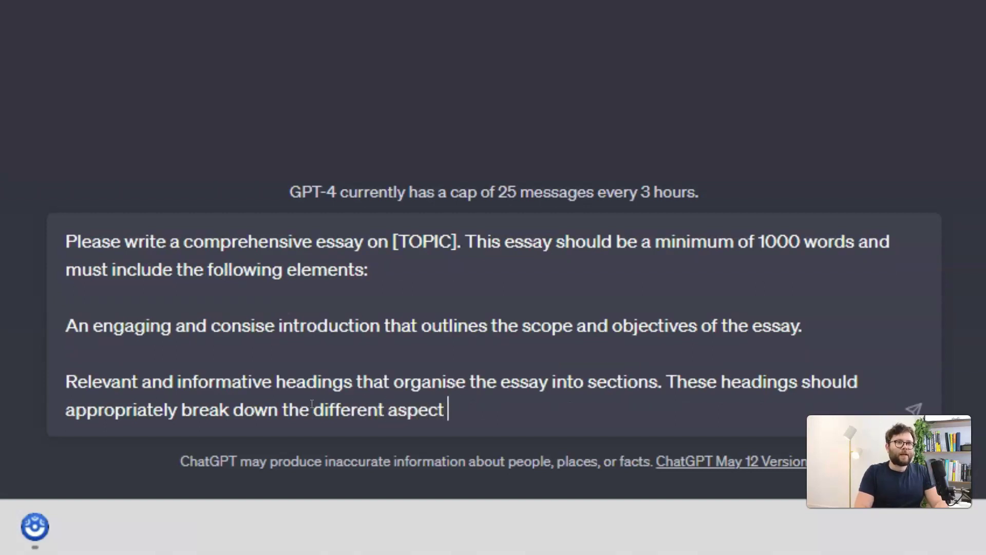
text(of the topics)
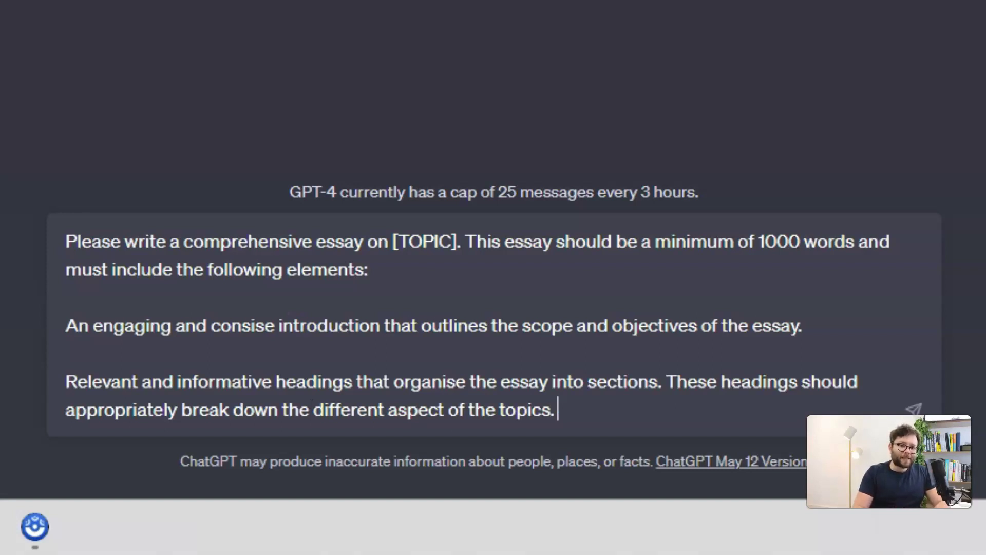
text(.)
- Add a third element as its own paragraph: "Each point under these headings should be expanded upon in well-formatted paragraphs."
key(shift+Return)
key(shift+Return)
text(Each )
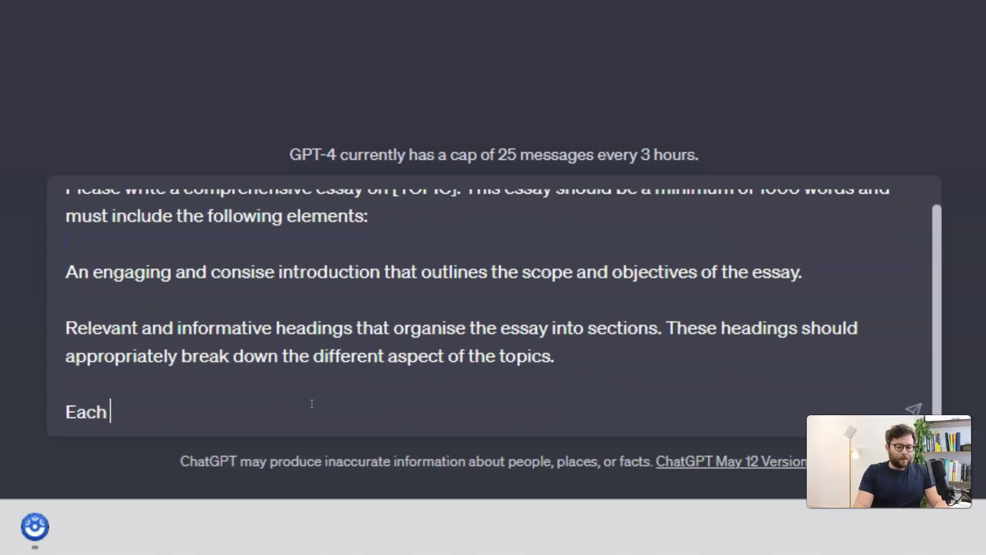
text(point )
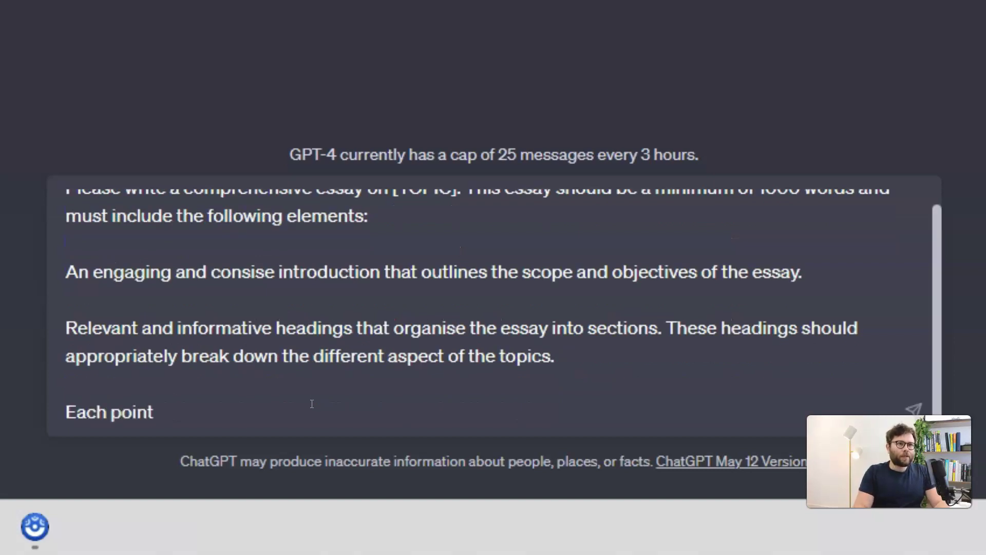
text(under these he)
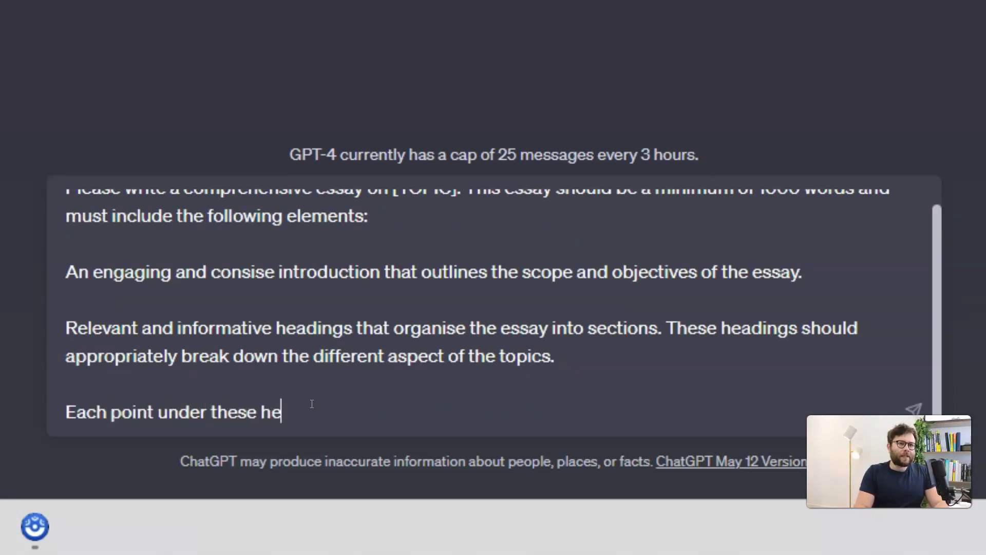
text(adings should b)
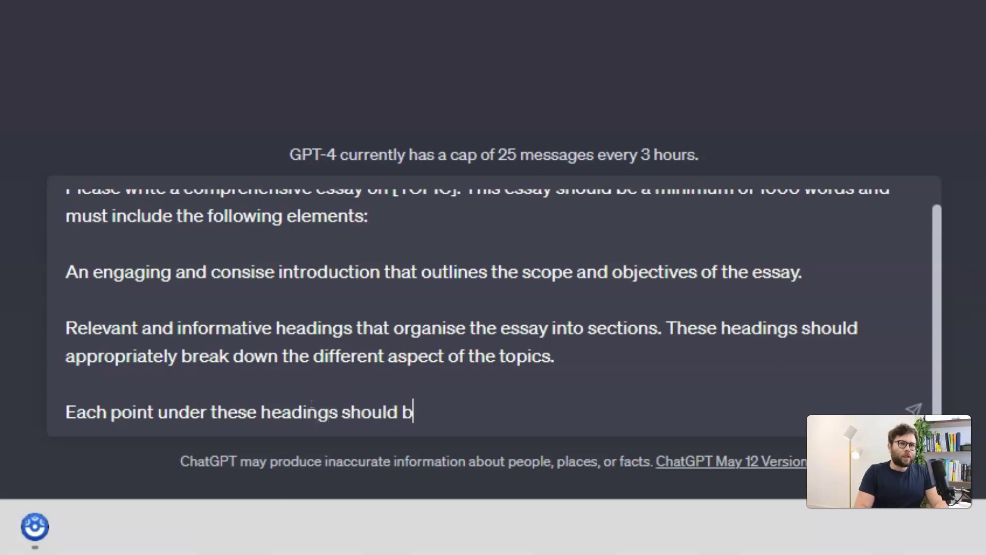
text(e expanded u)
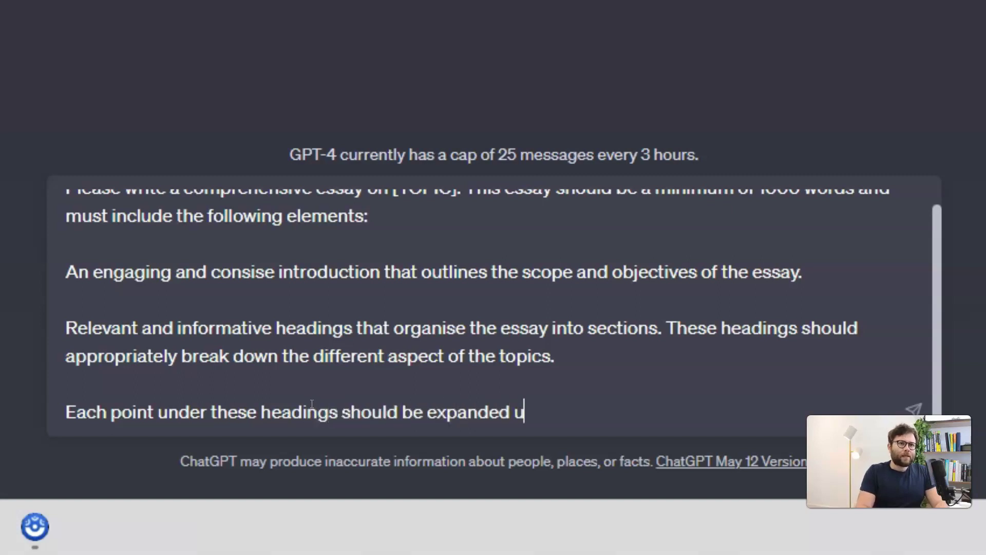
text(pon in we)
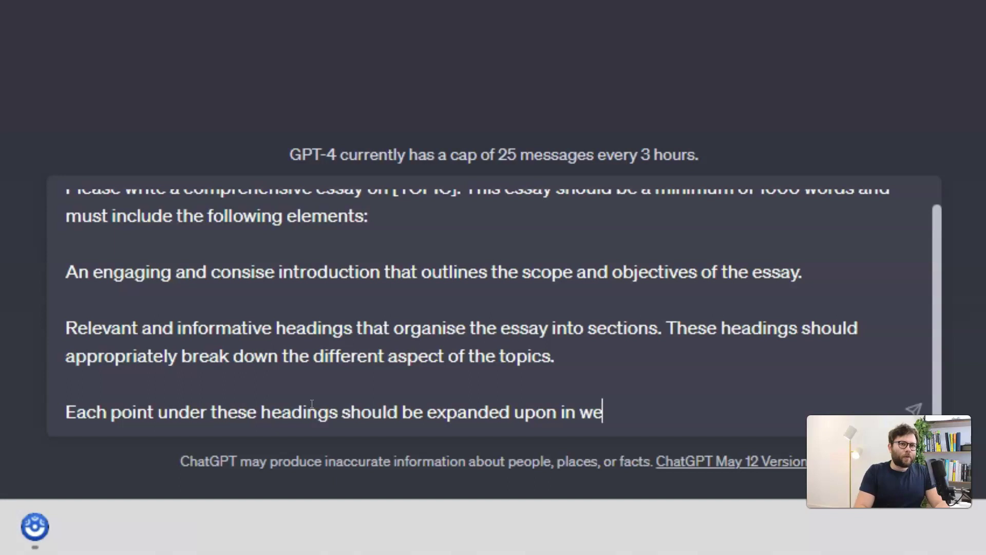
text(ll-formatted )
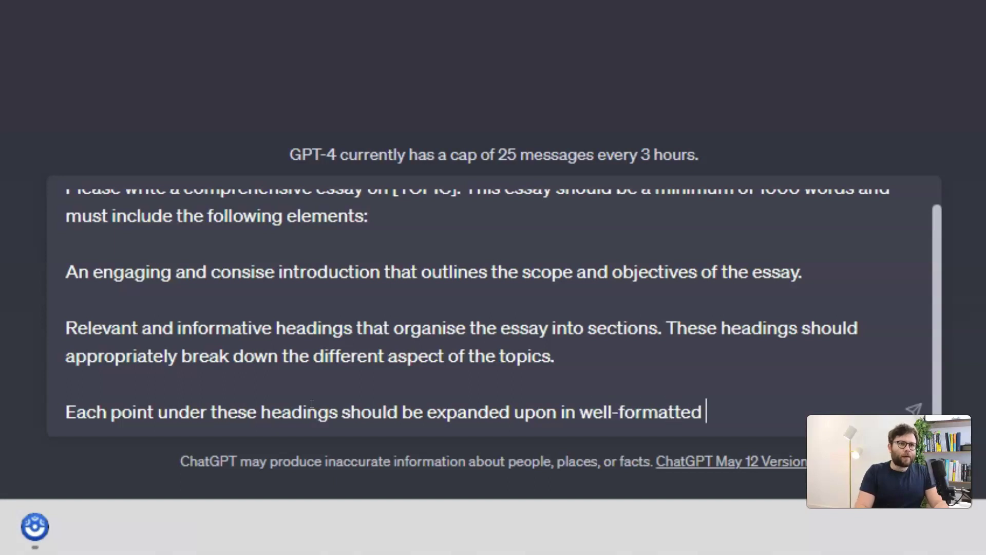
text(paragra)
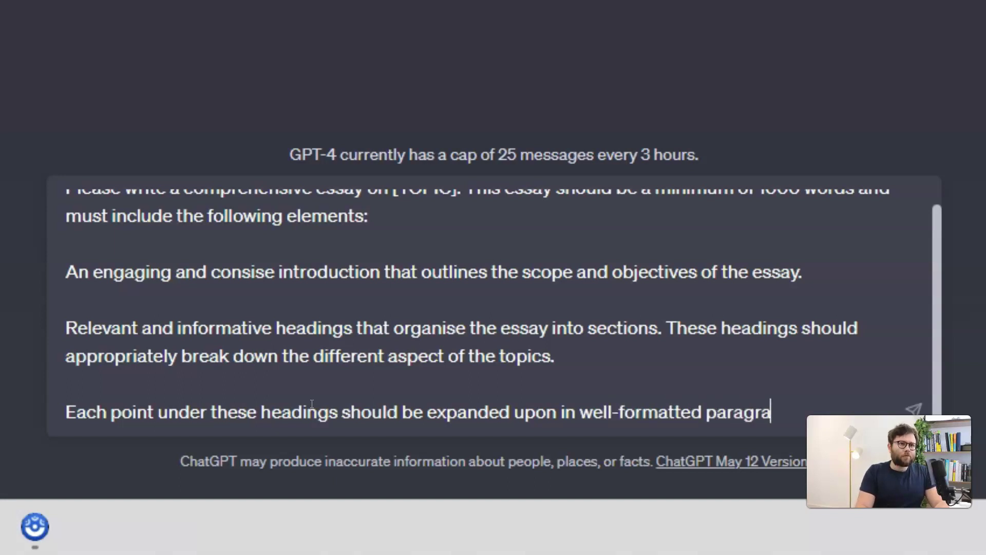
text(phs. Make sure)
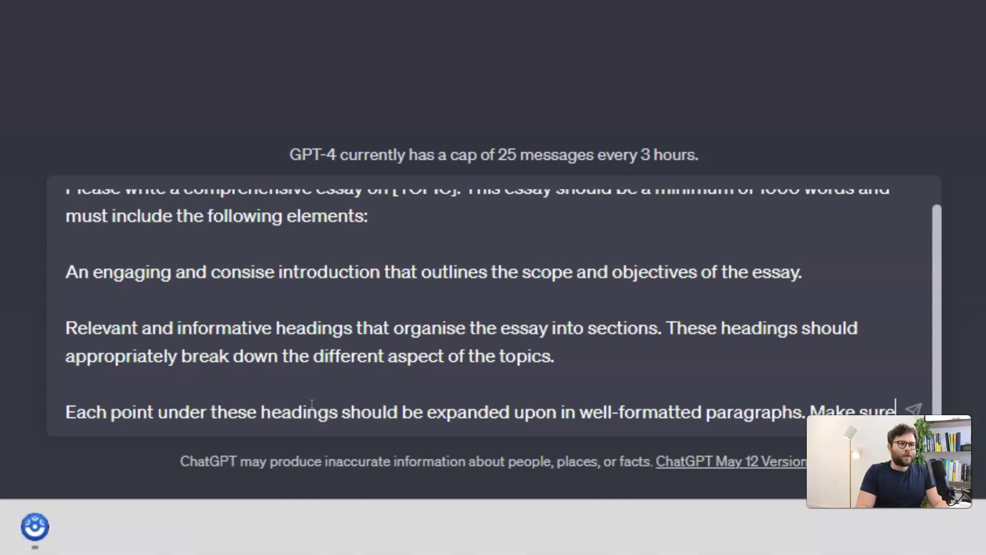
- Extend that paragraph with "Make sure each paragraph is coherent, logically structured, and connects smoothly with the next."
text( each parag)
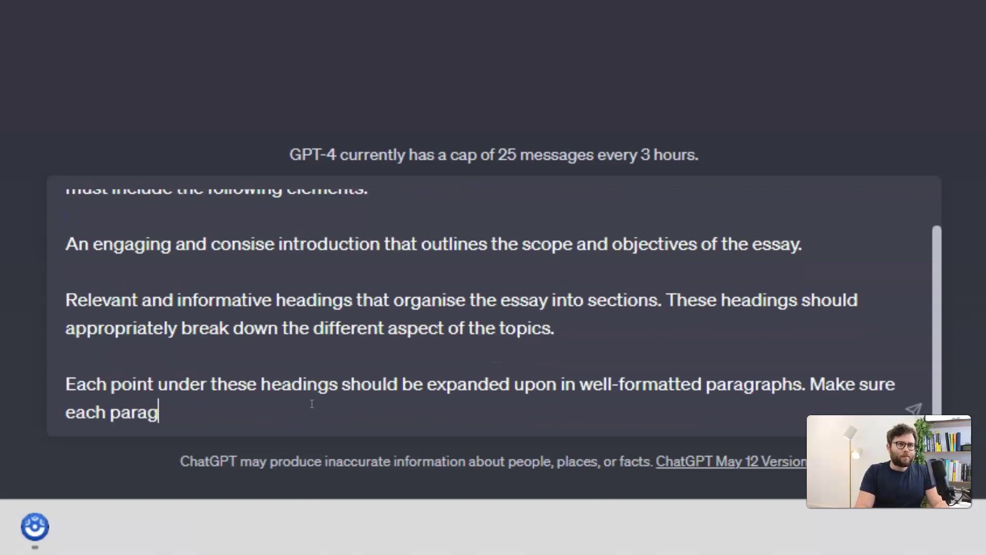
text(raph is coherent.)
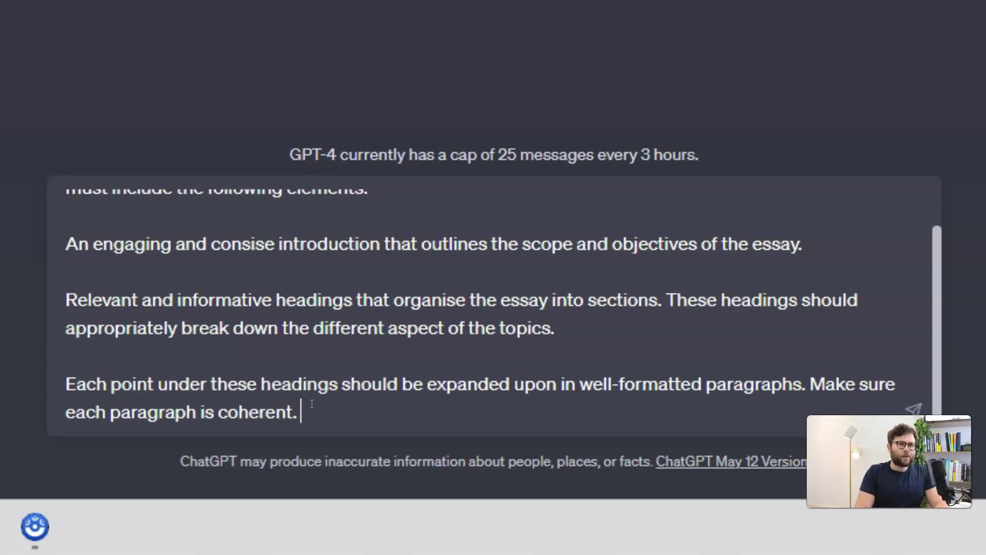
key(BackSpace)
key(BackSpace)
text(, logically )
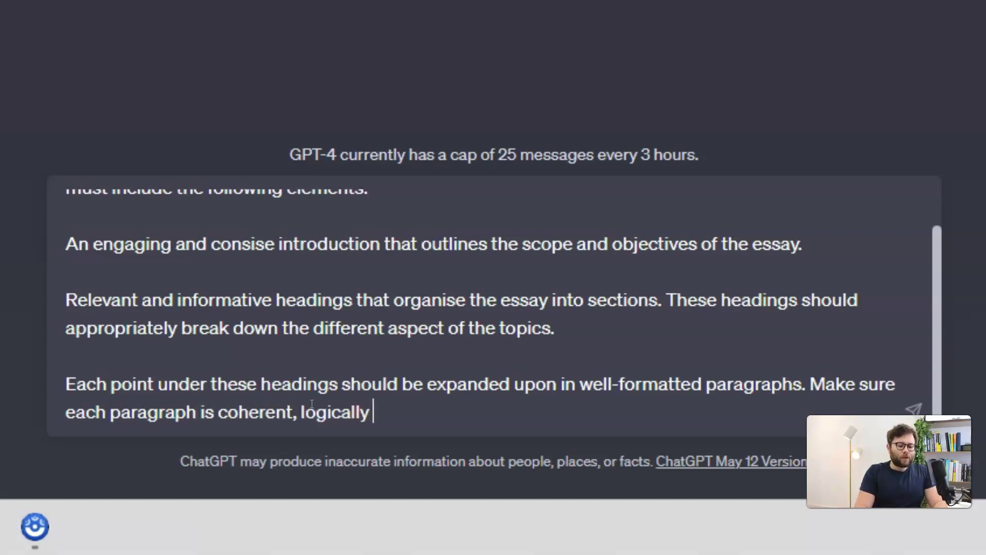
text(structured)
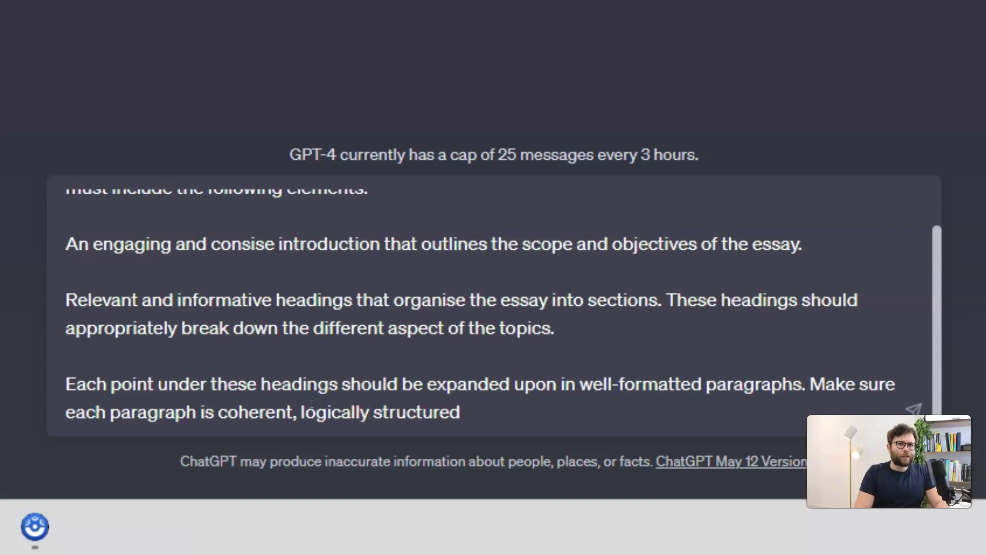
text(, and connext )
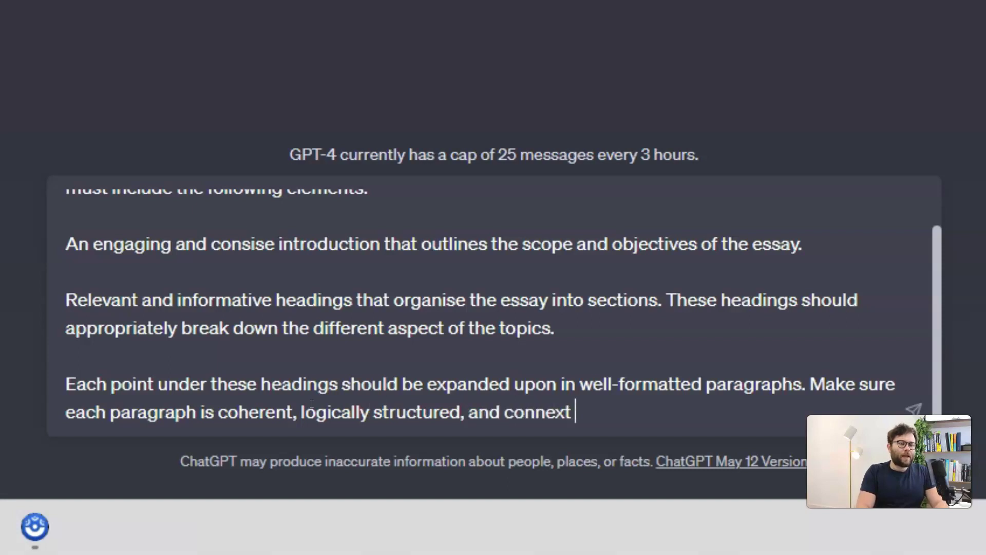
text(smoot)
key(BackSpace)
key(BackSpace)
key(BackSpace)
key(BackSpace)
key(BackSpace)
key(BackSpace)
key(BackSpace)
key(BackSpace)
text(ct)
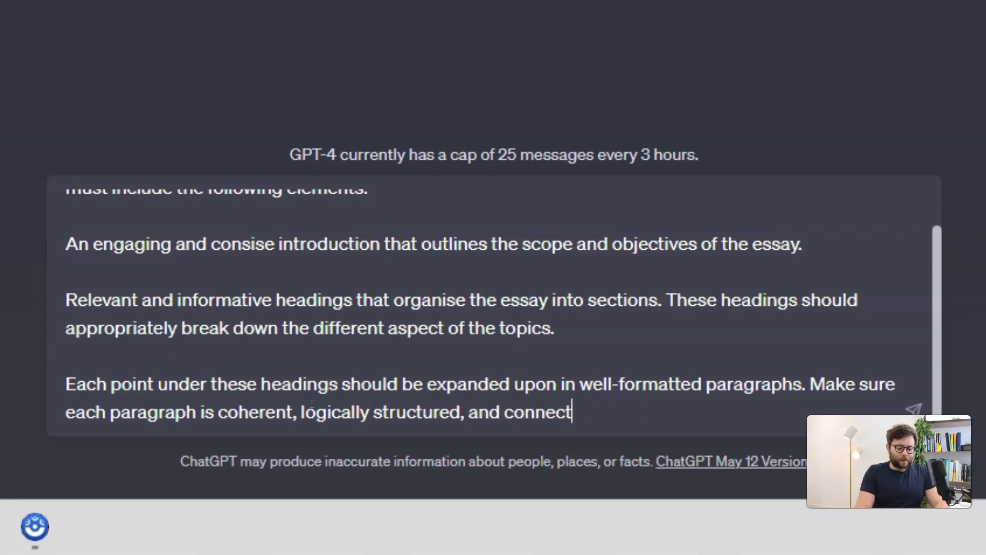
text(s smoothly with)
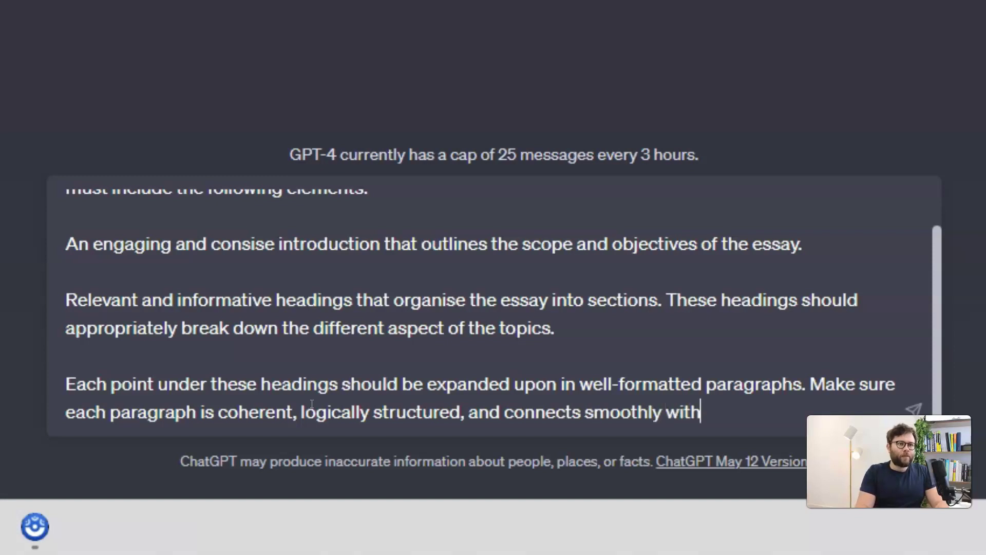
text( the next.)
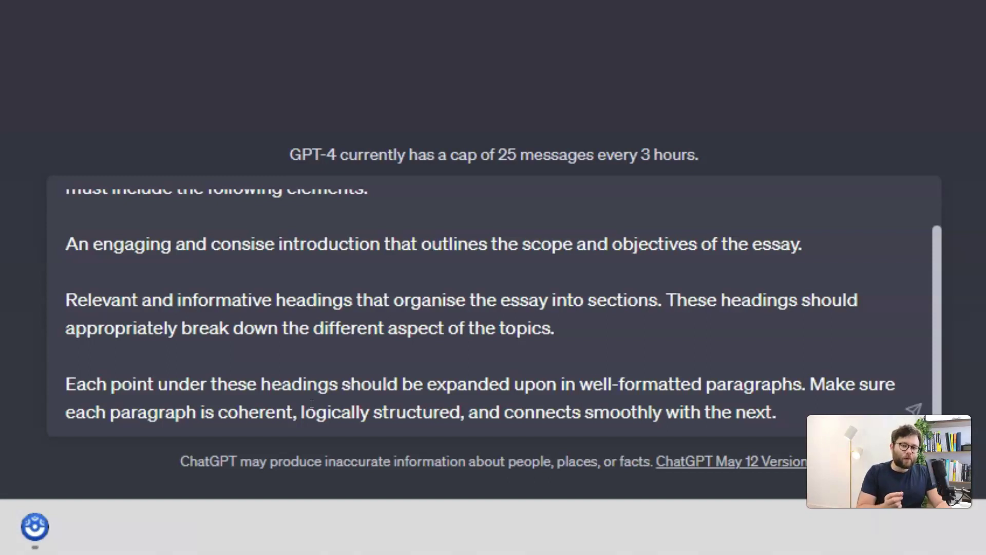
- Add a fourth element as its own paragraph: "The use of relevant and reliable sources for all information, statistics, and arguments presented in the essay"
key(shift+Return)
key(shift+Return)
text(The )
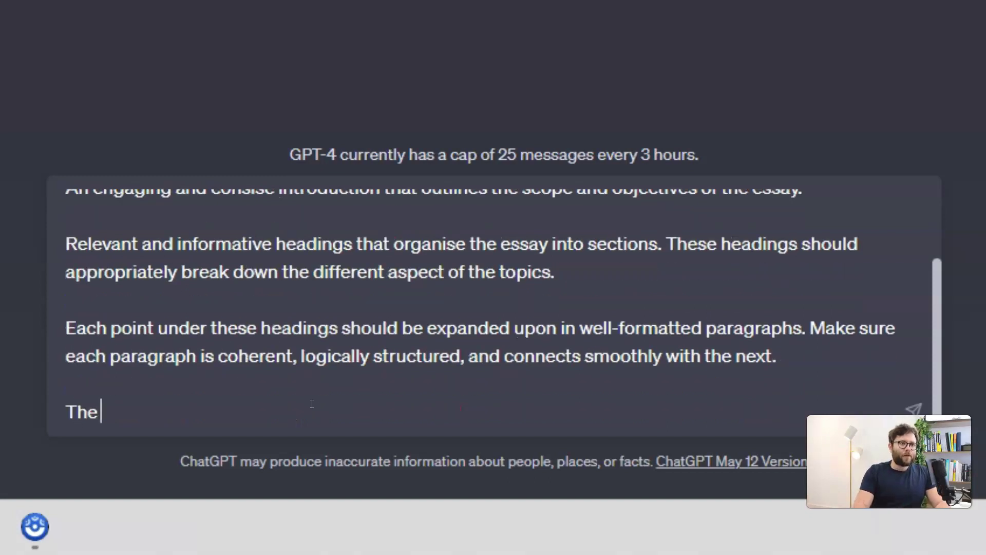
text(use of relevant an)
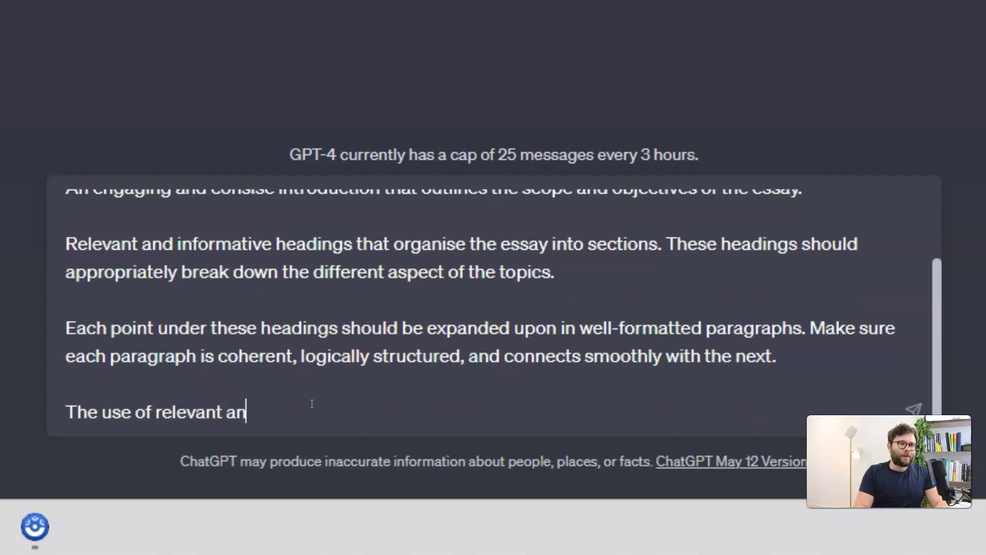
text(d reliable sourc)
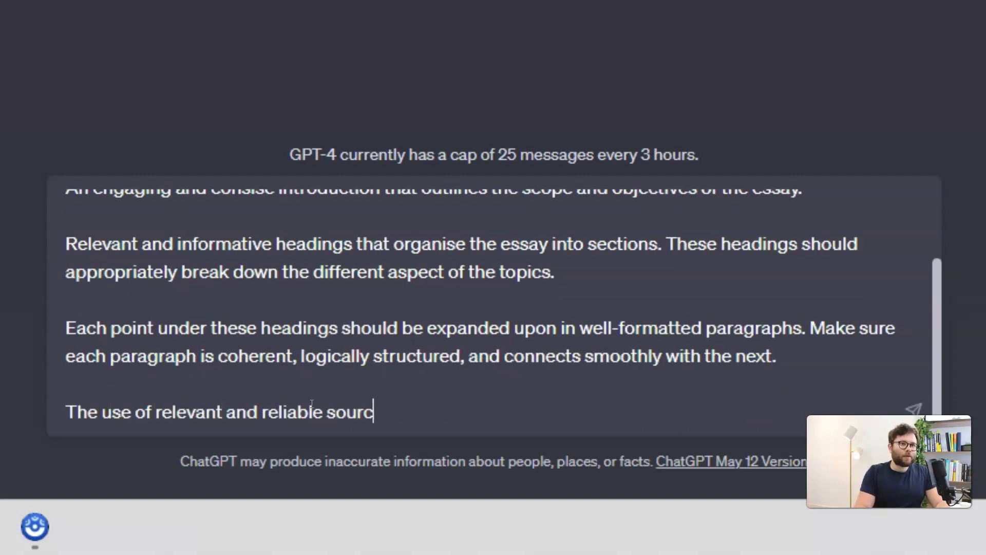
text(es for all infor)
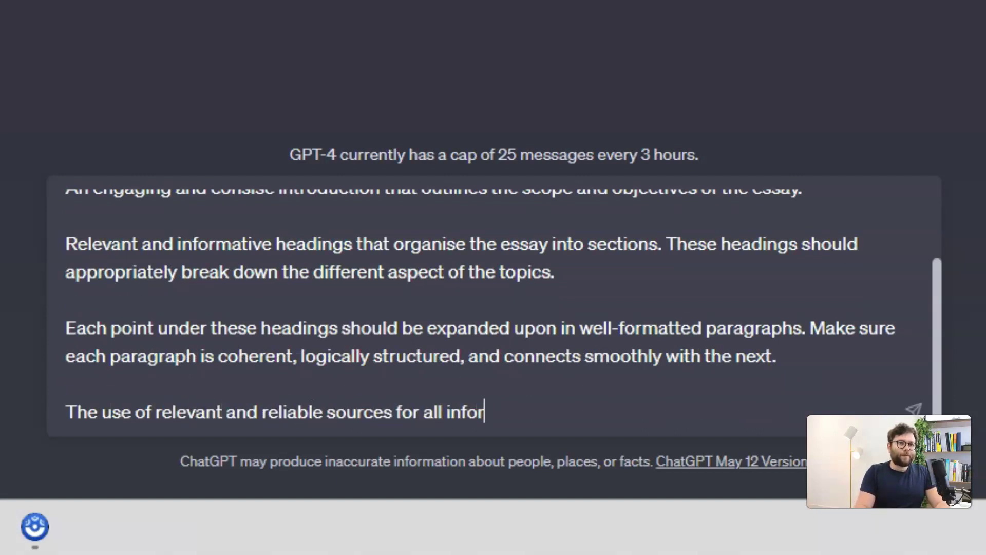
text(mation, statis)
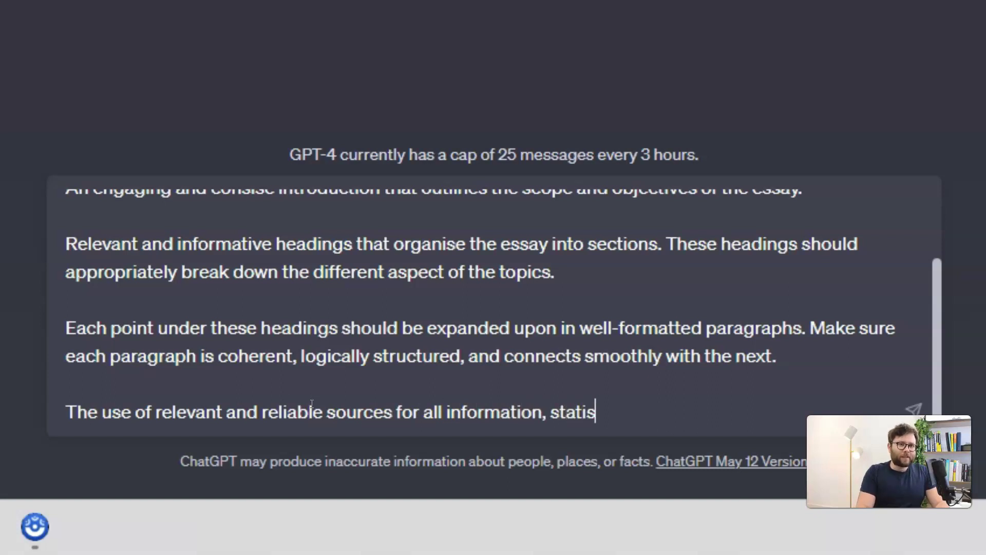
text(tics, a)
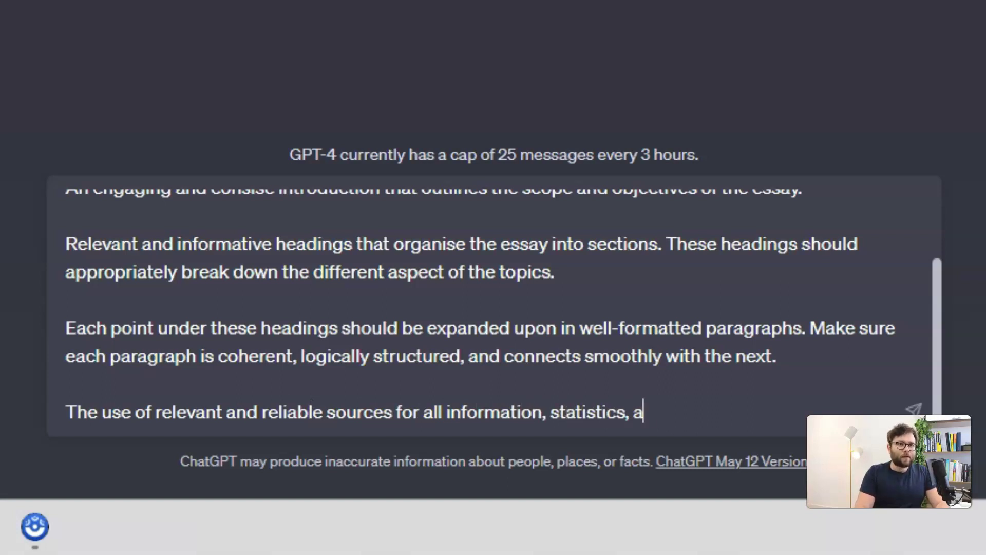
text(nd argument)
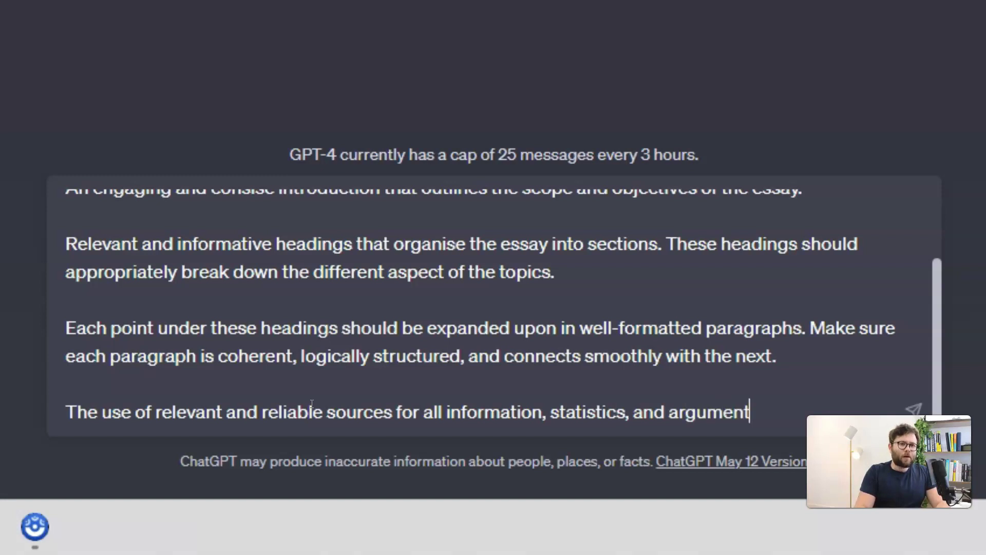
text(s presented i)
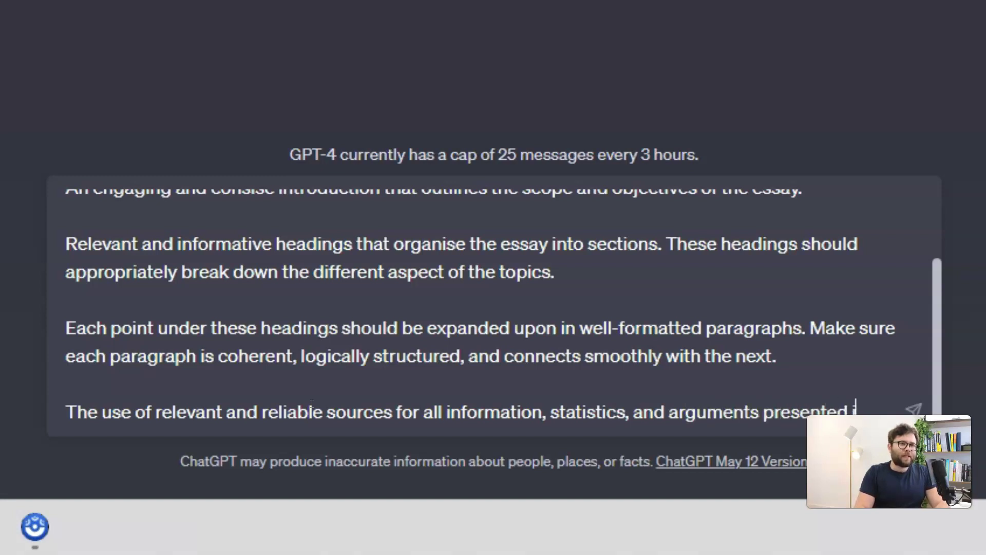
text(n the essay)
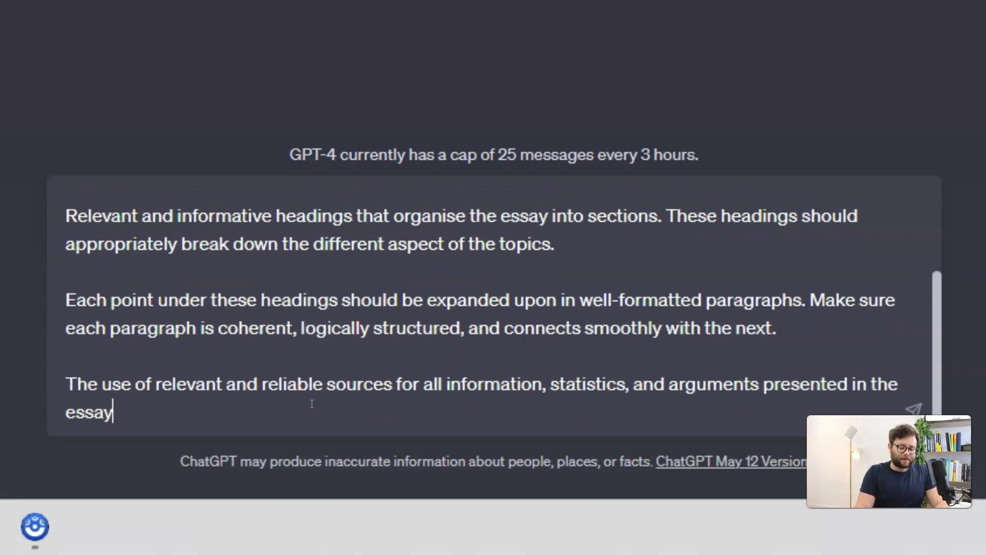
- Close the sources sentence with a period and continue the paragraph with "These sources must be accurately cited using the APA"
text(. These sour)
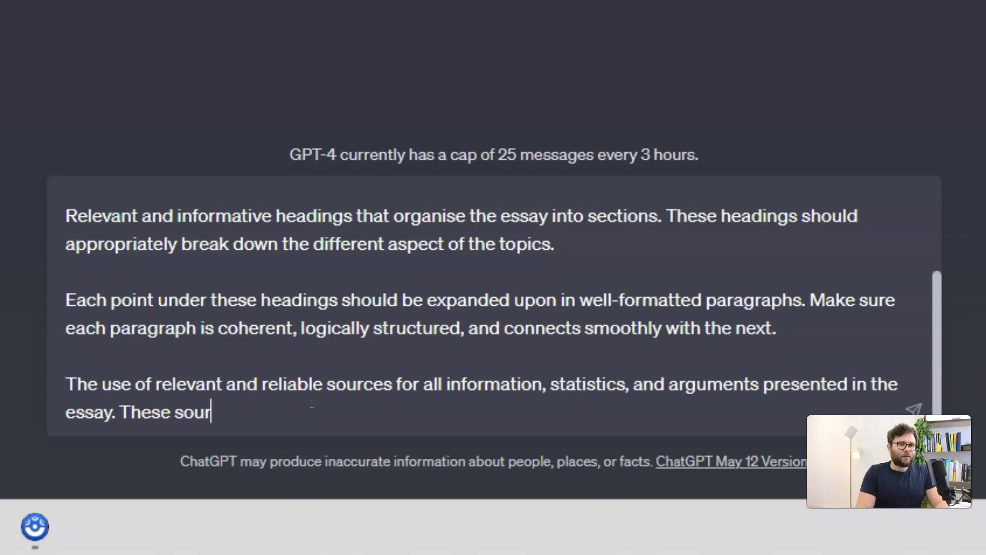
text(ces must be acc)
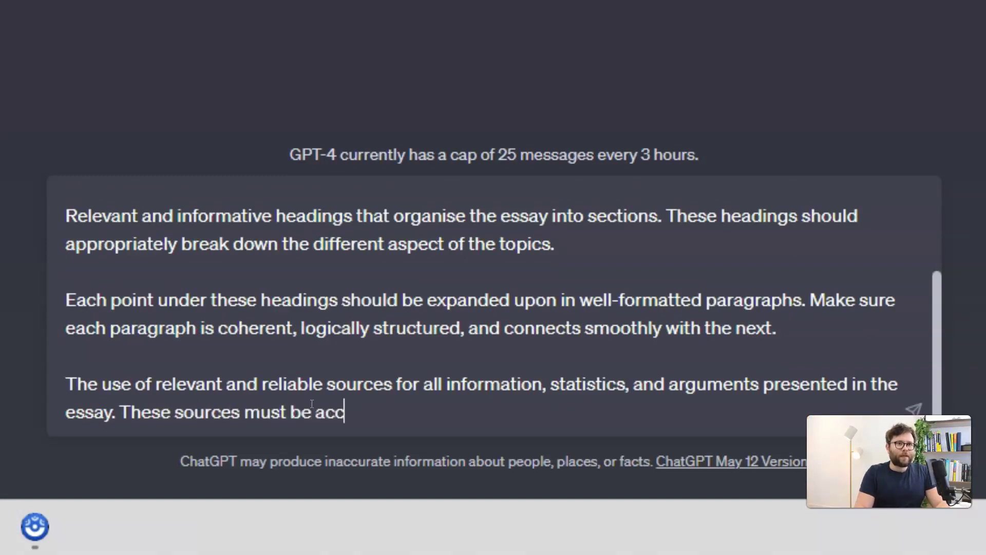
text(urately )
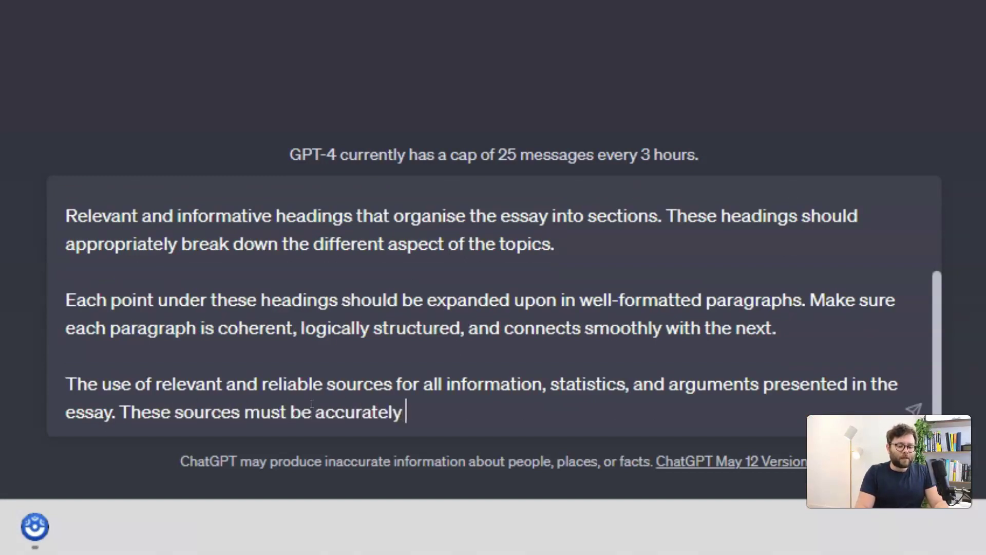
text(cited u)
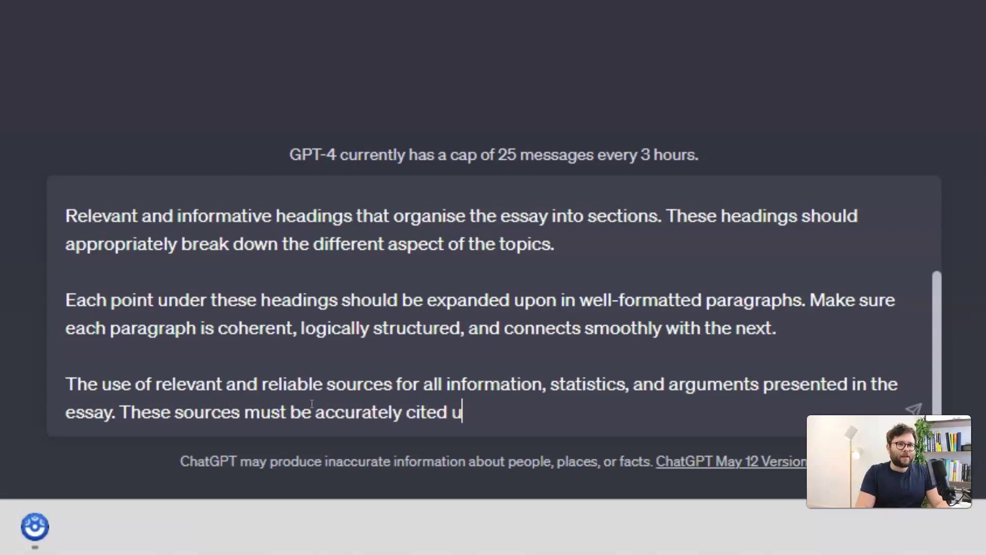
text(sing the APA)
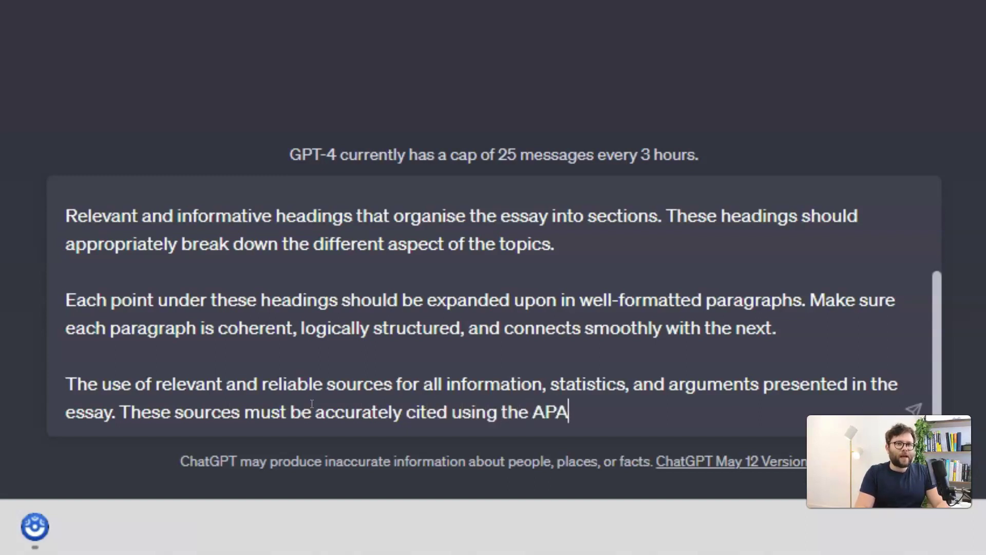
- Complete the citation sentence with "(or MLA, Chicago, Harvard - choose one depending on your needs) style of referencing."
text( (or )
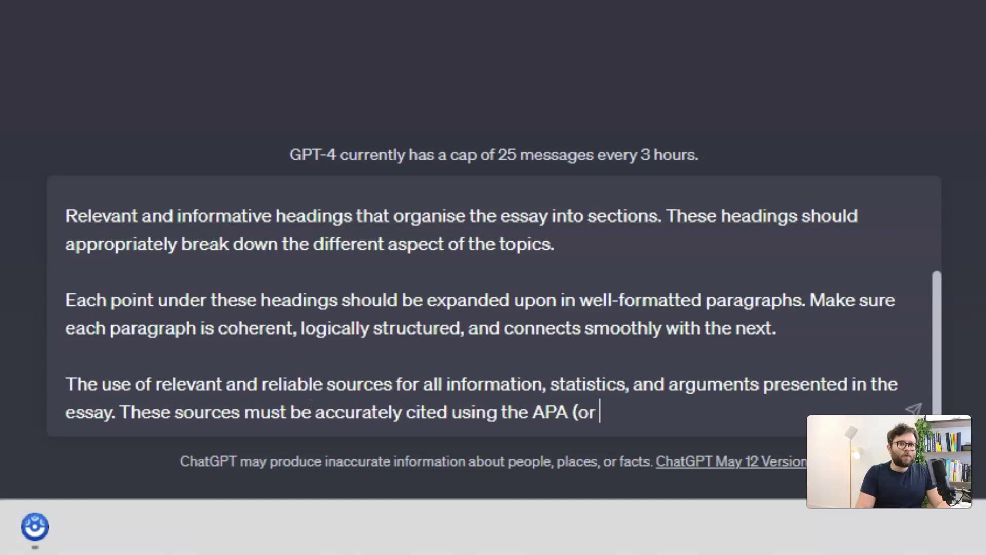
text(MLA, Chica)
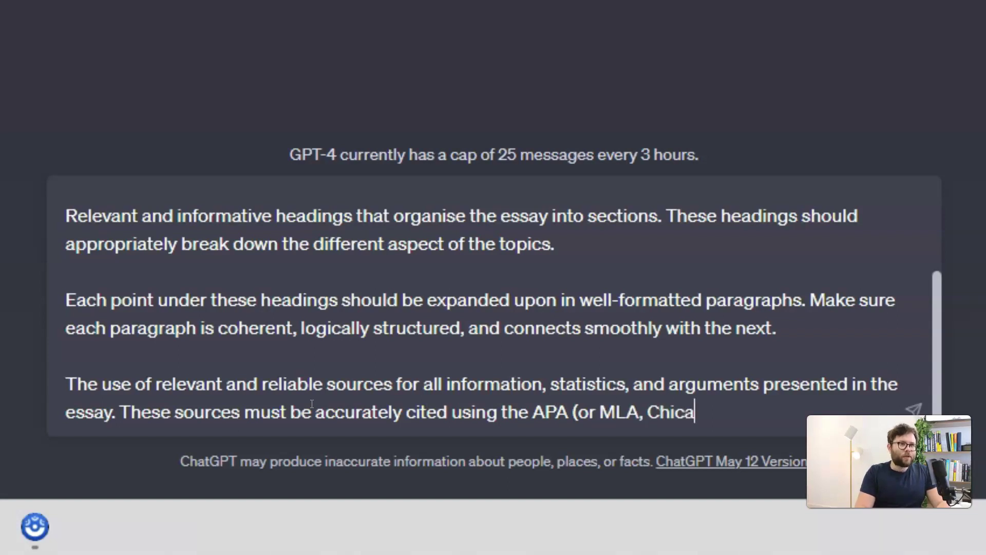
text(go, Harvard )
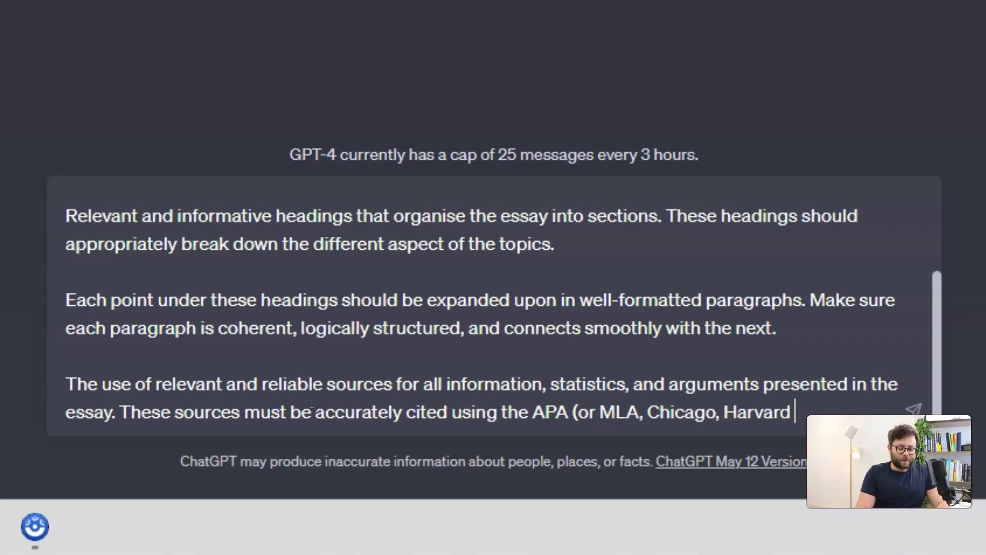
text(- chod)
text(se o)
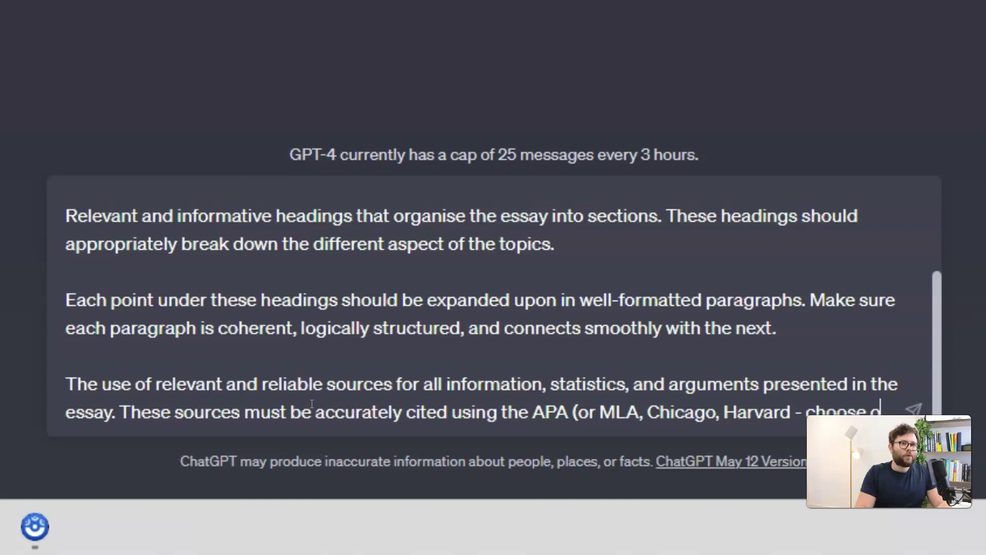
text(ne depending on)
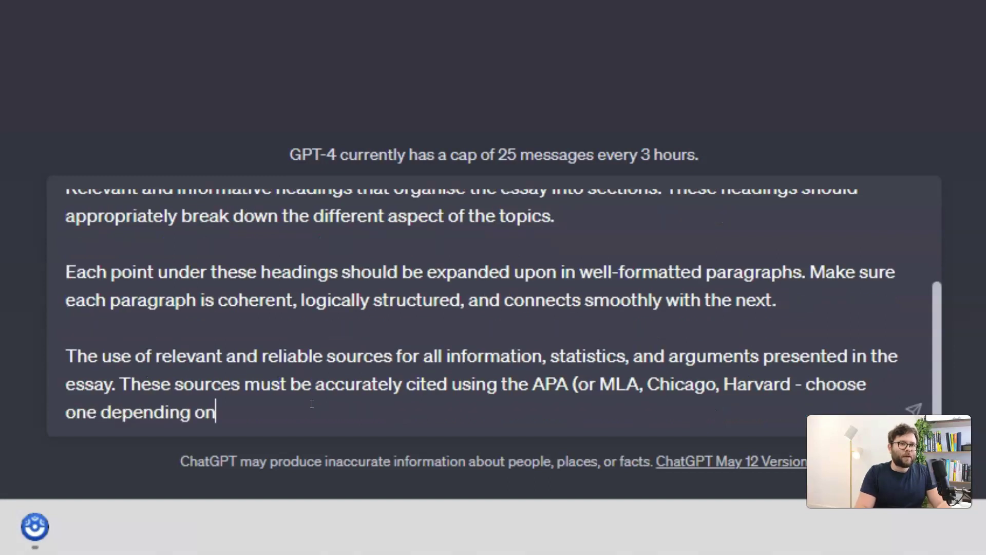
text( your needs))
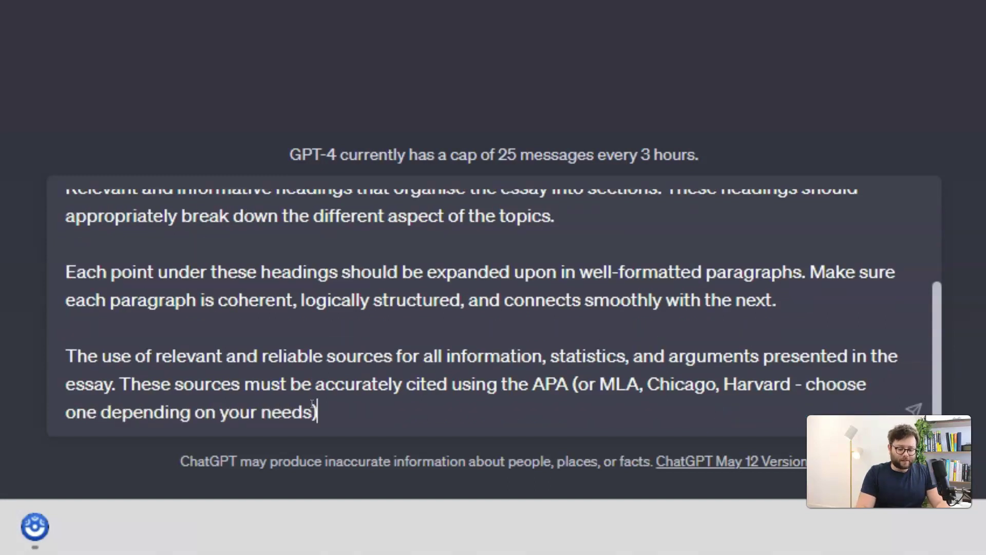
text( style of re)
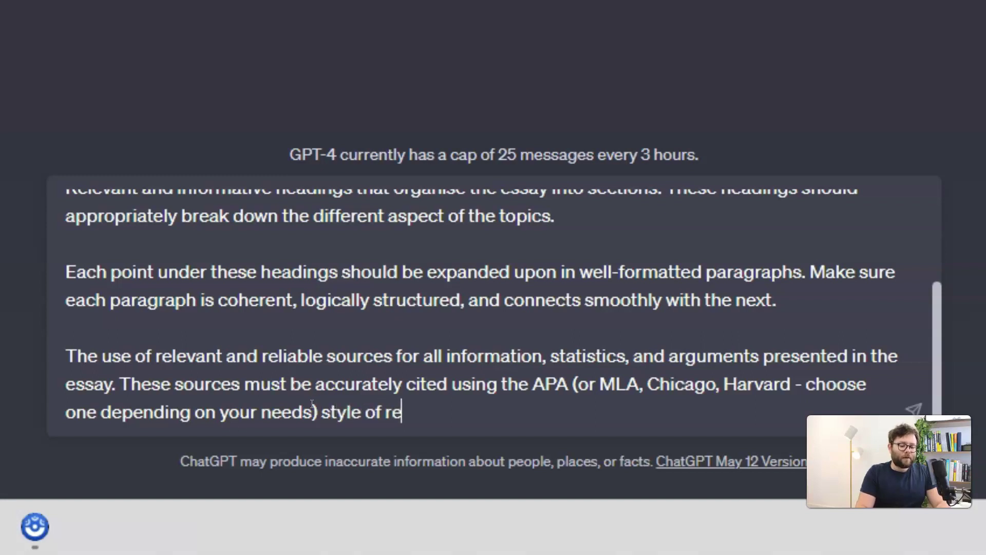
text(ferencing.)
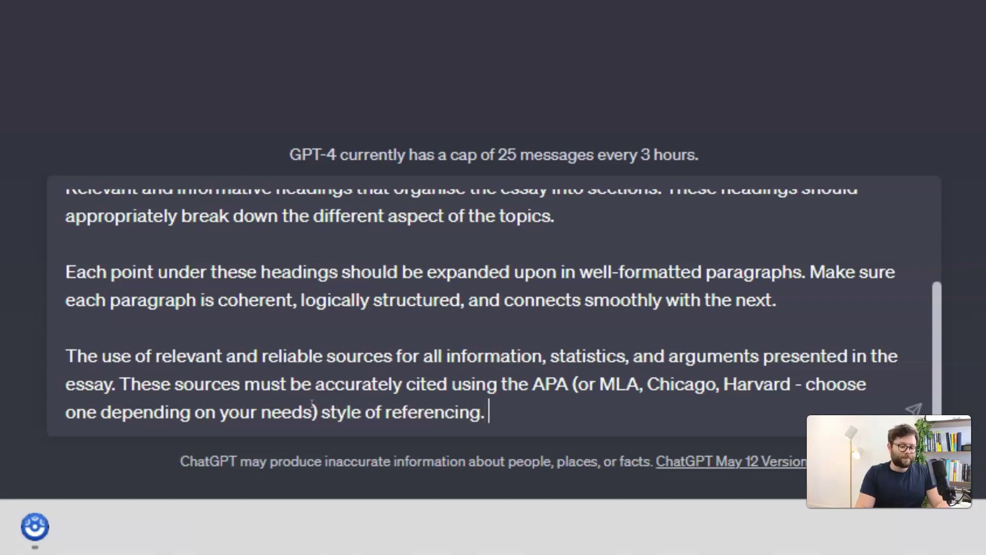
- Begin a fifth element as its own paragraph: "A conclusion that summarises the main points of the"
key(shift+Return)
key(shift+Return)
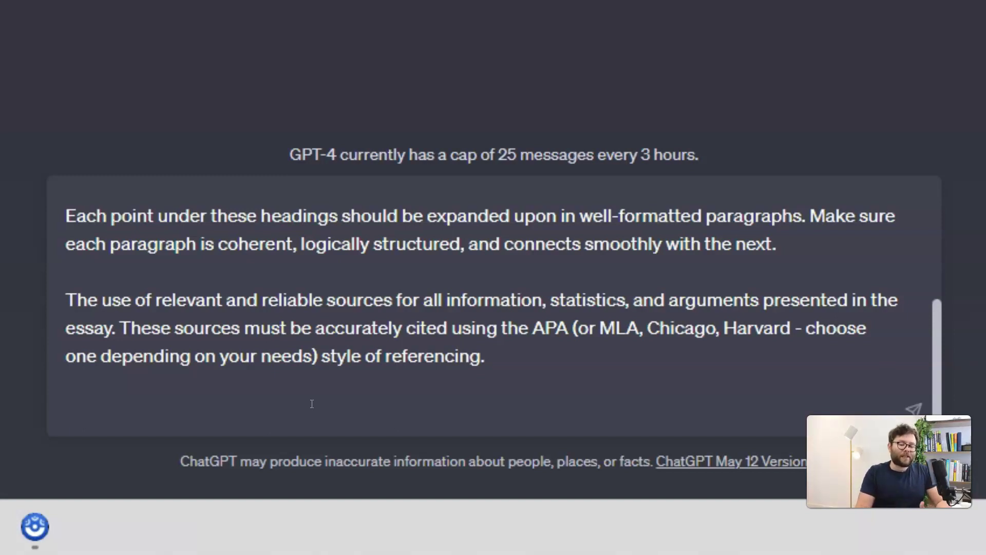
text(A conclusion)
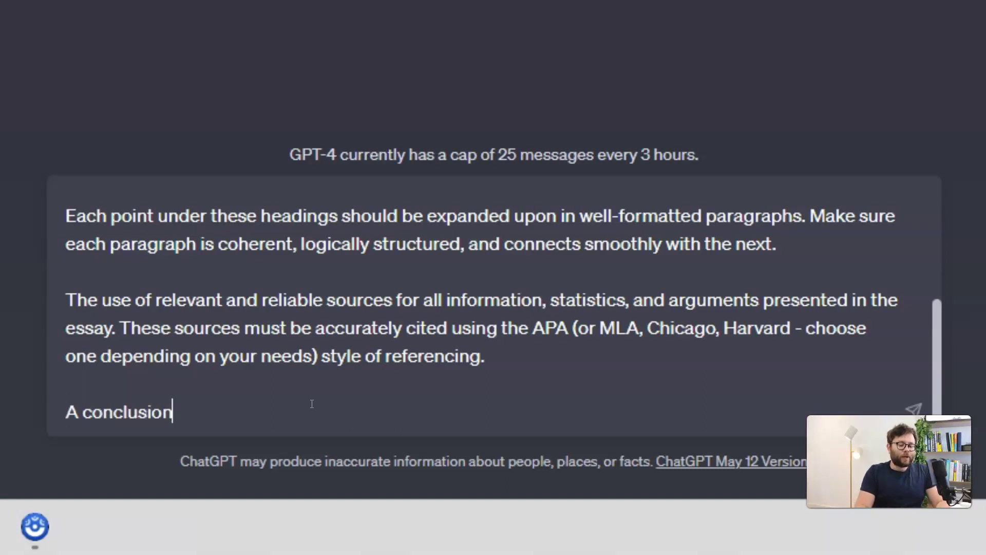
text( that summarise)
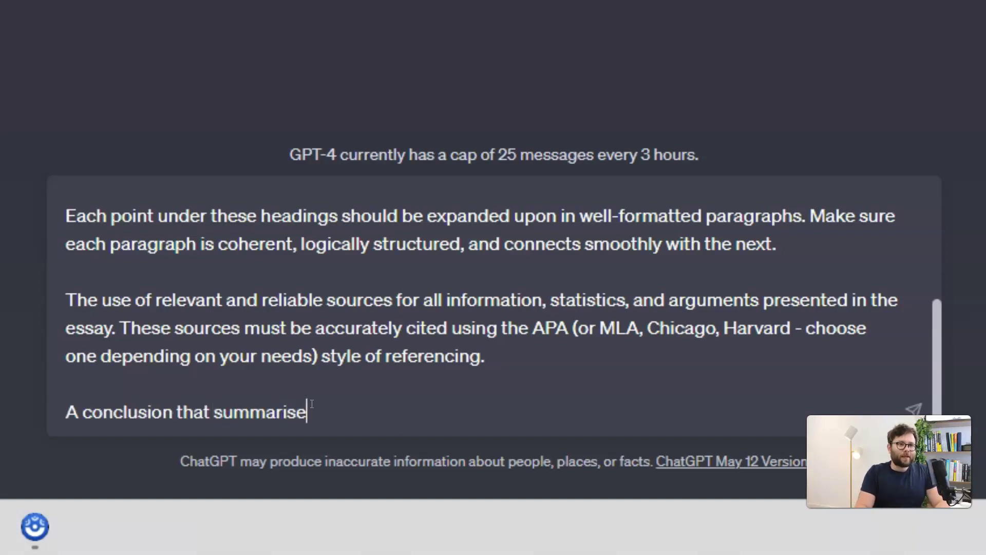
text(s the main points of)
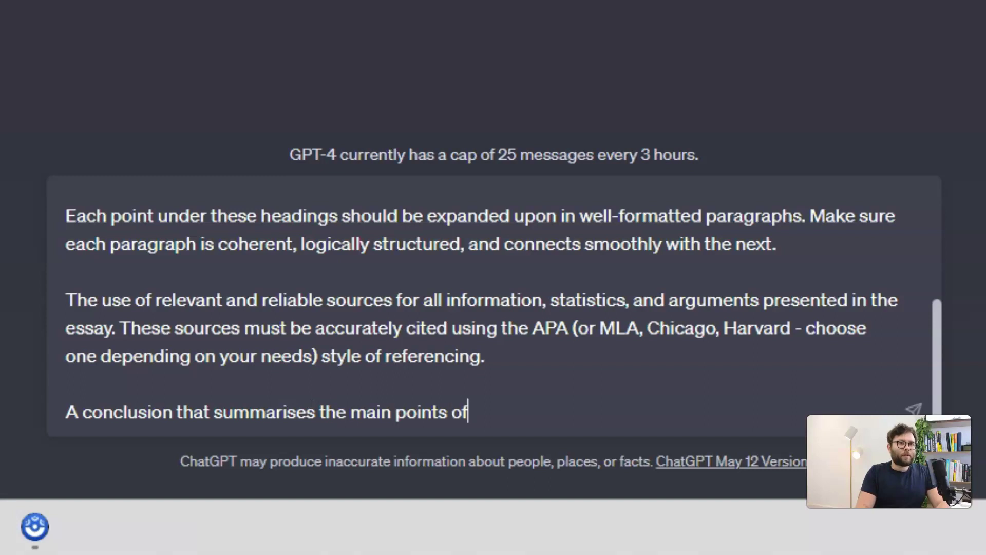
text( teh essa)
key(BackSpace)
key(BackSpace)
key(BackSpace)
key(BackSpace)
key(BackSpace)
key(BackSpace)
key(BackSpace)
key(BackSpace)
text(the)
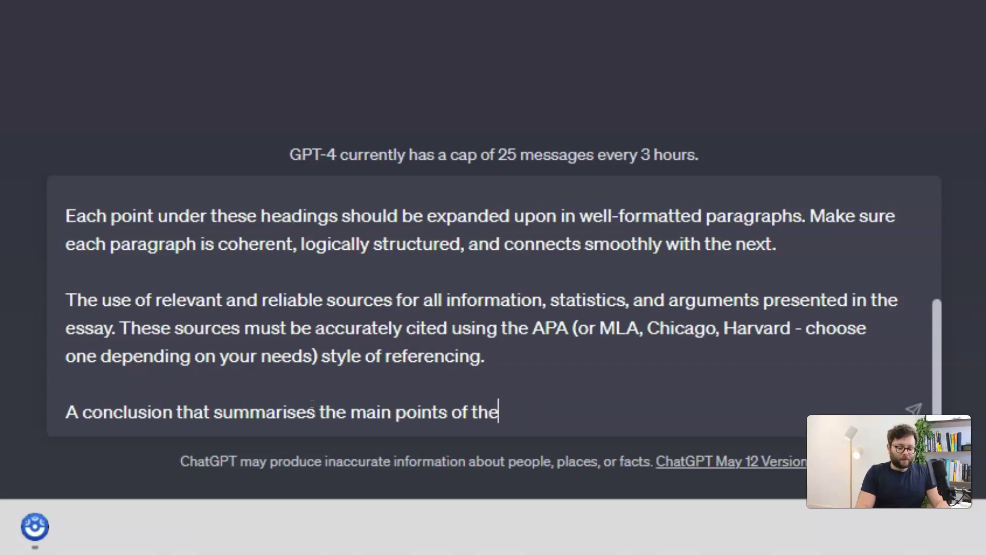
- Complete the conclusion element with "essay, reflects on the implications of the findings, and suggests avenues for future research or discussion."
text( essay, reflects o)
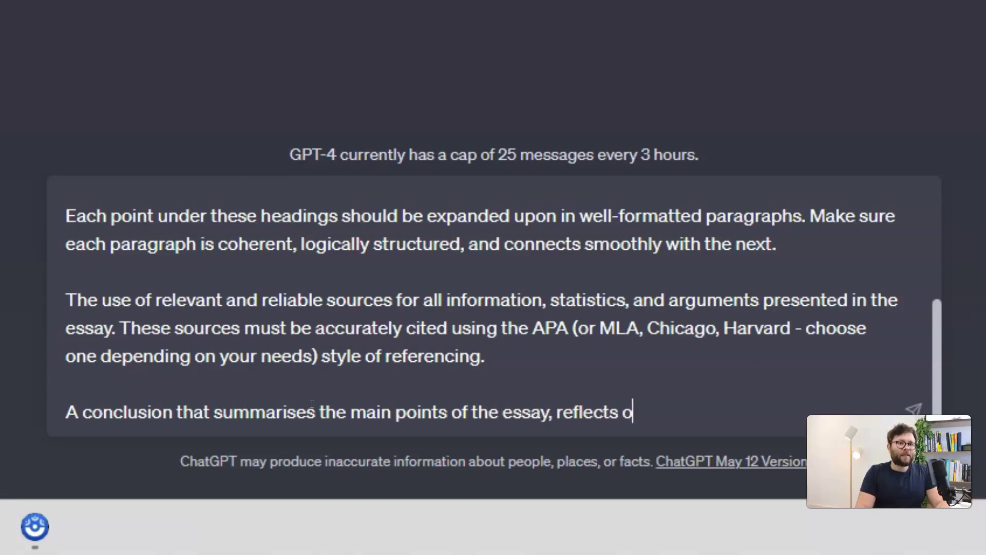
text(n the implicati)
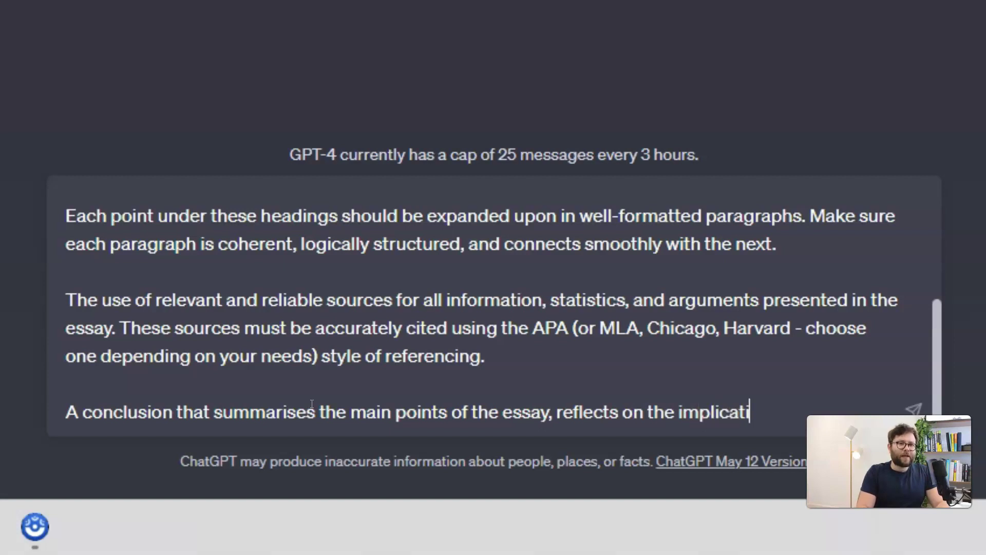
text(ons of the fin)
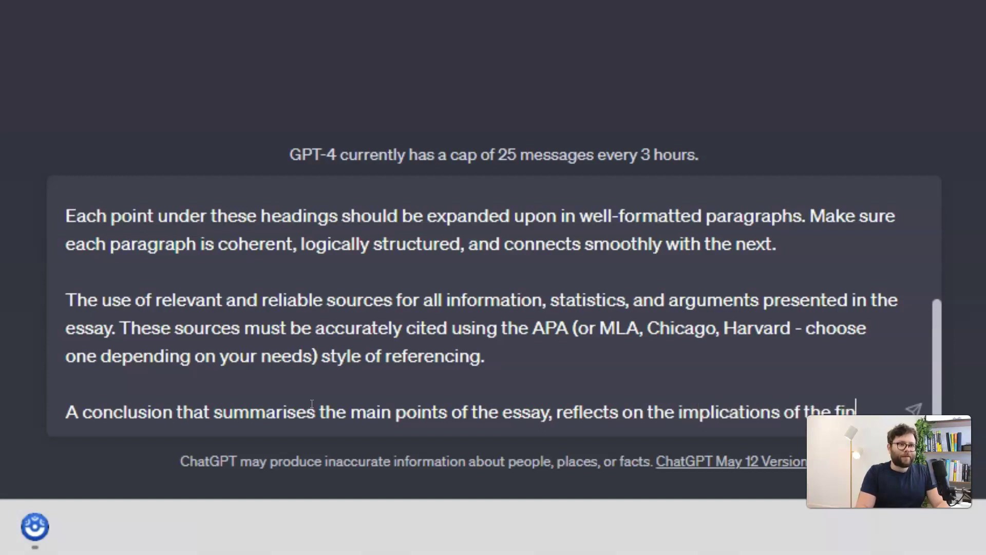
text(dings, and sugge)
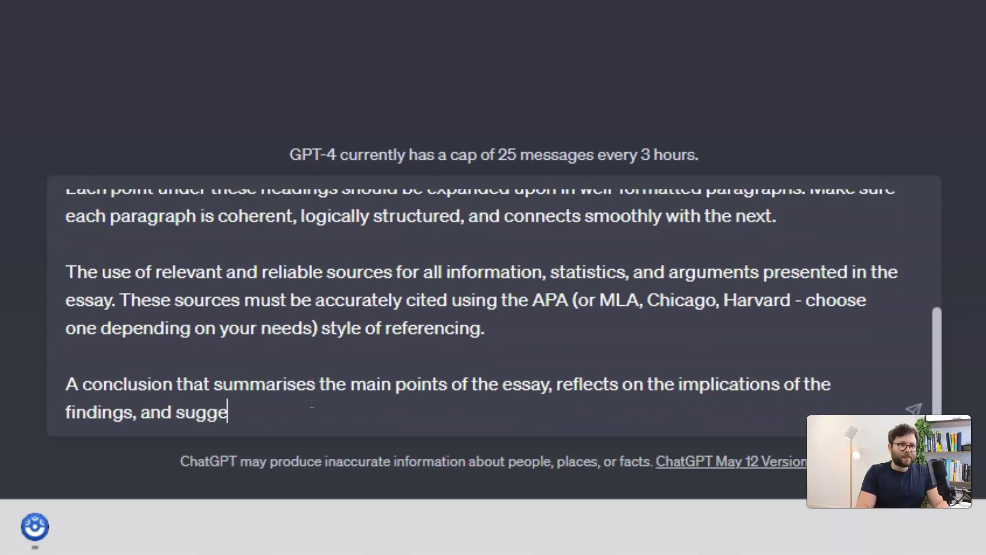
text(sts avenues)
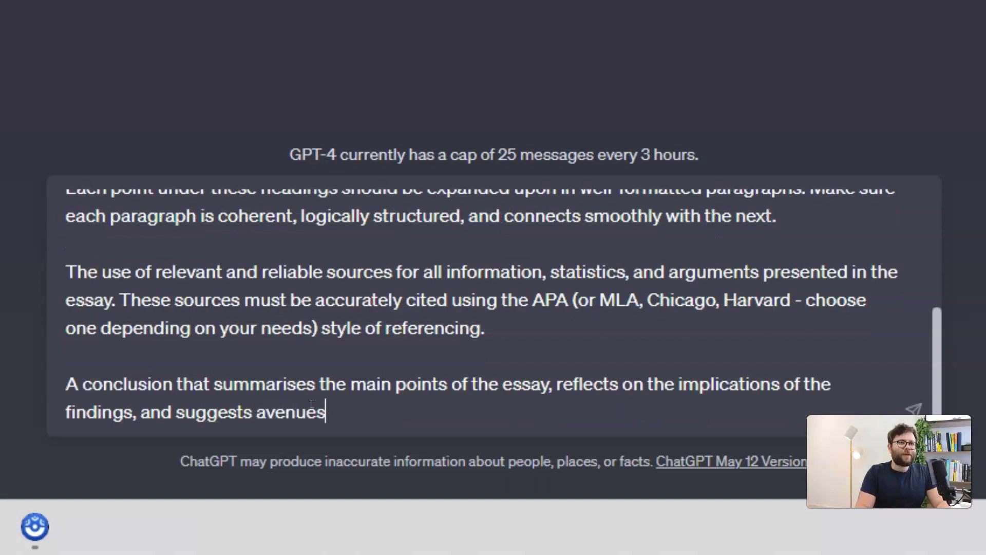
text( for futur)
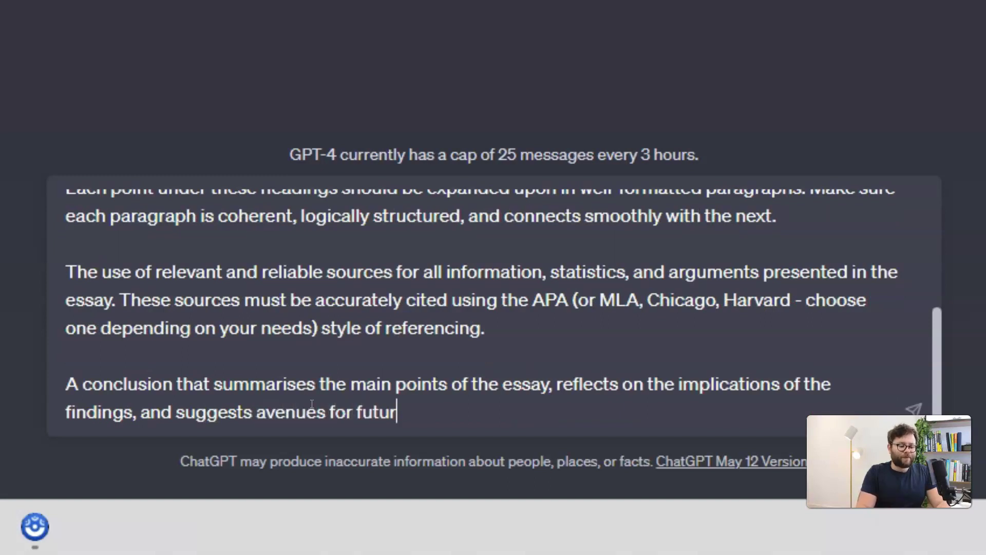
text(e researc)
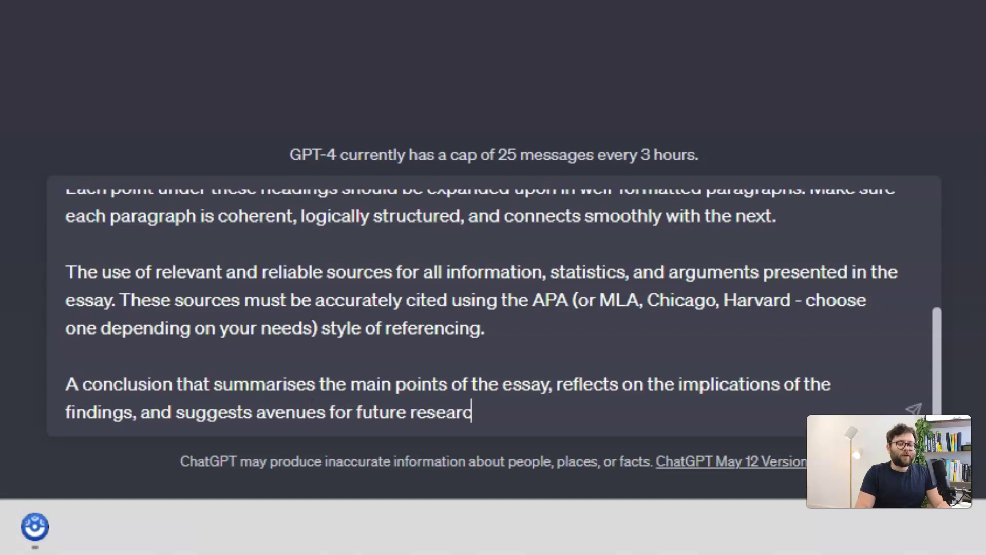
text(h or discussion.)
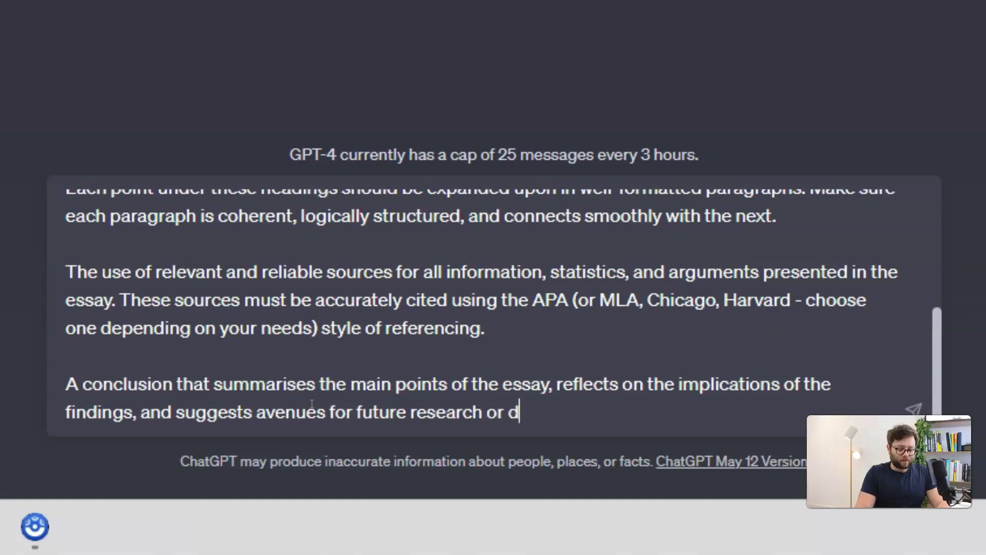
- Add a new paragraph: "The essay should maintain an academic tone, demostrate a deep understanding of the topic, and offer original insights"
key(shift+Return)
key(shift+Return)
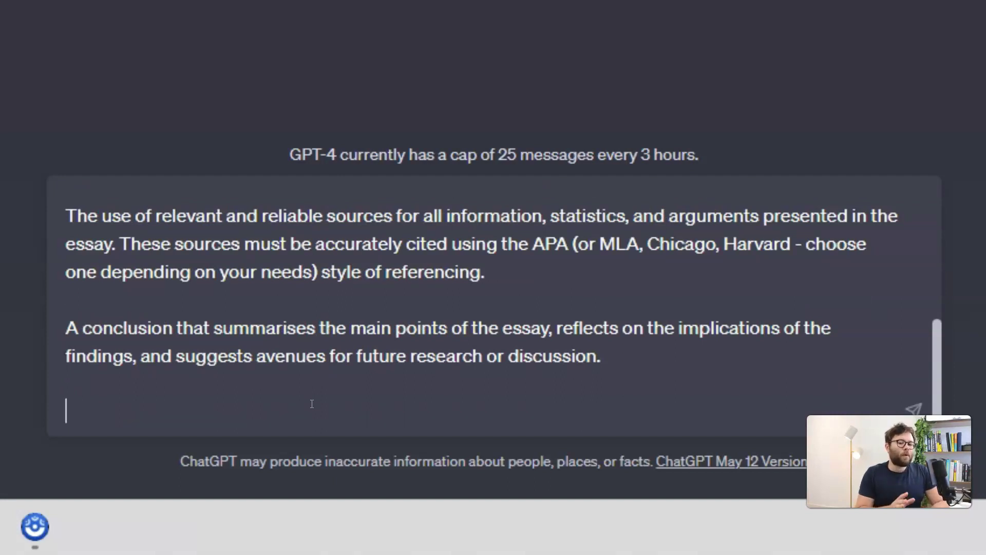
text(T)
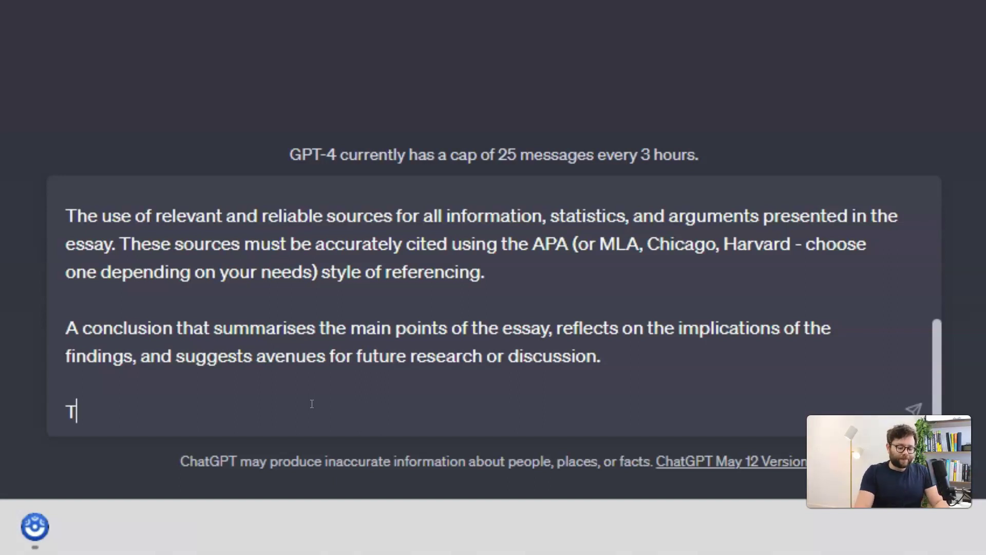
text(he essay should m)
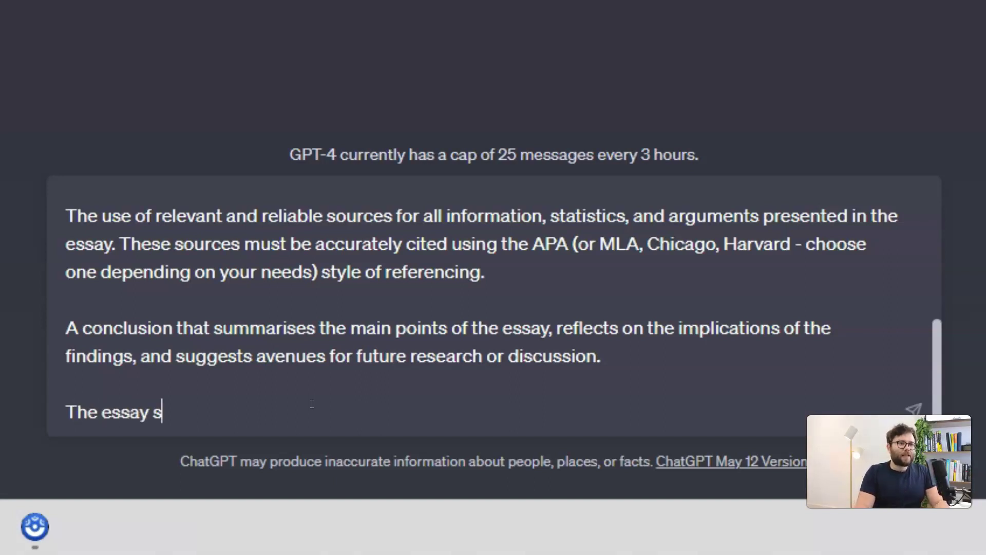
text(ta)
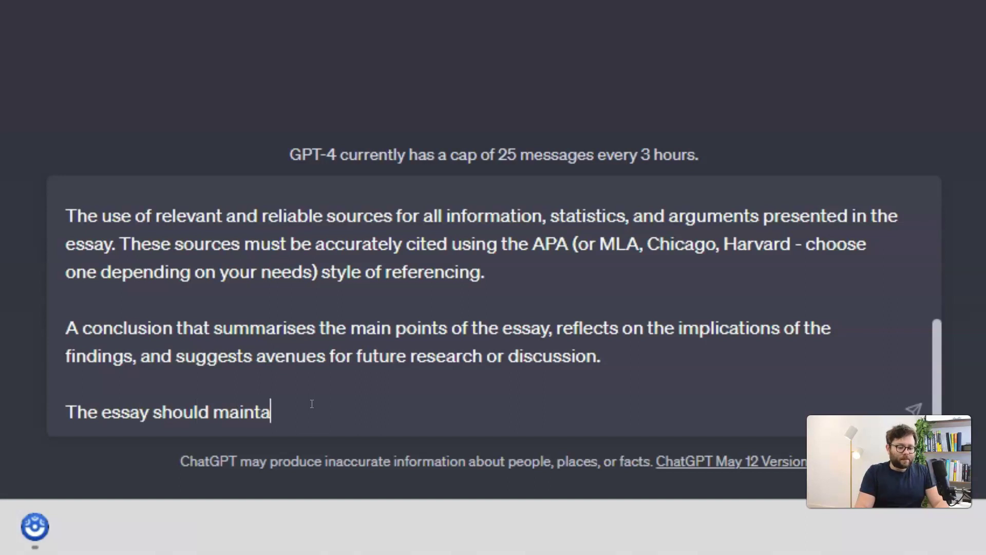
text(in an acad)
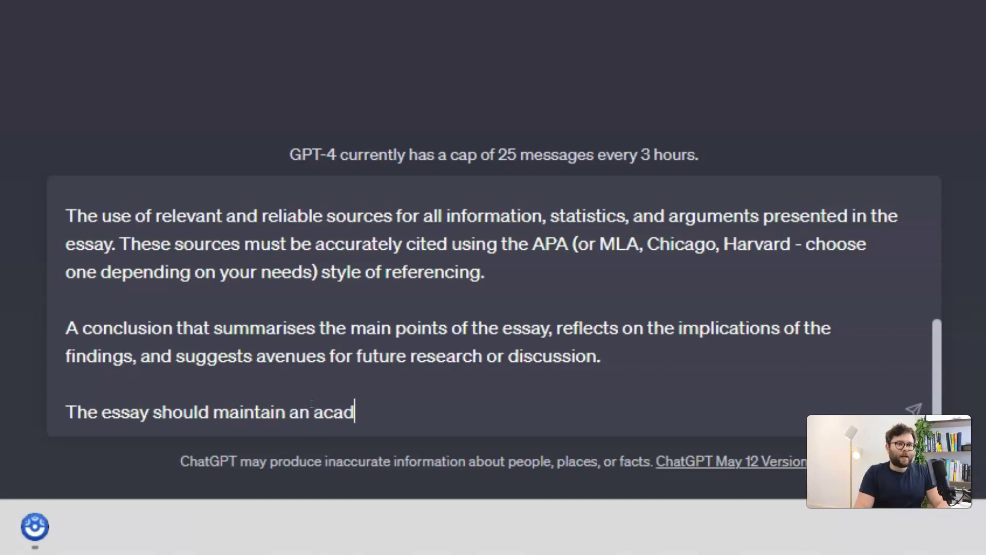
text(emic tone, d)
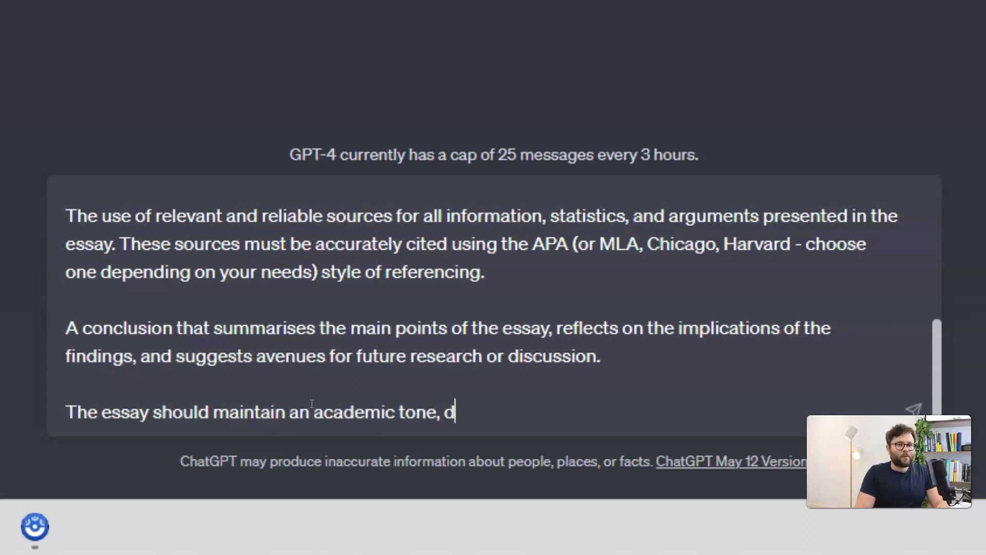
text(emostrate a d)
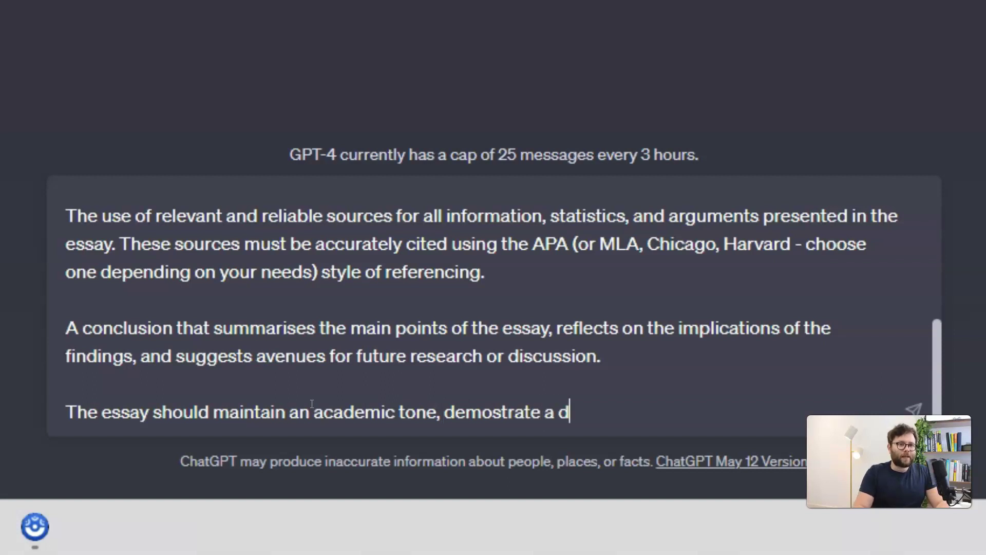
text(eep understand)
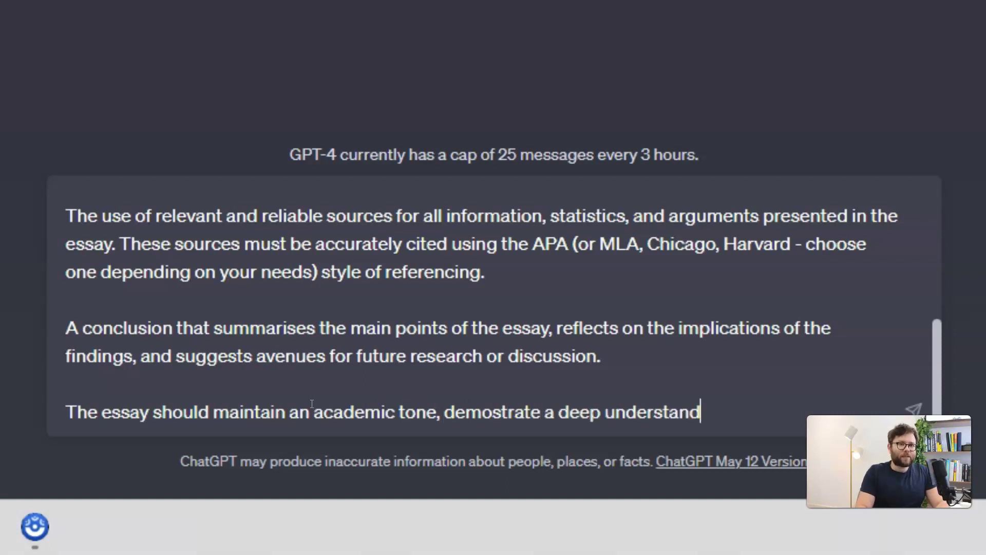
text(ing of the top)
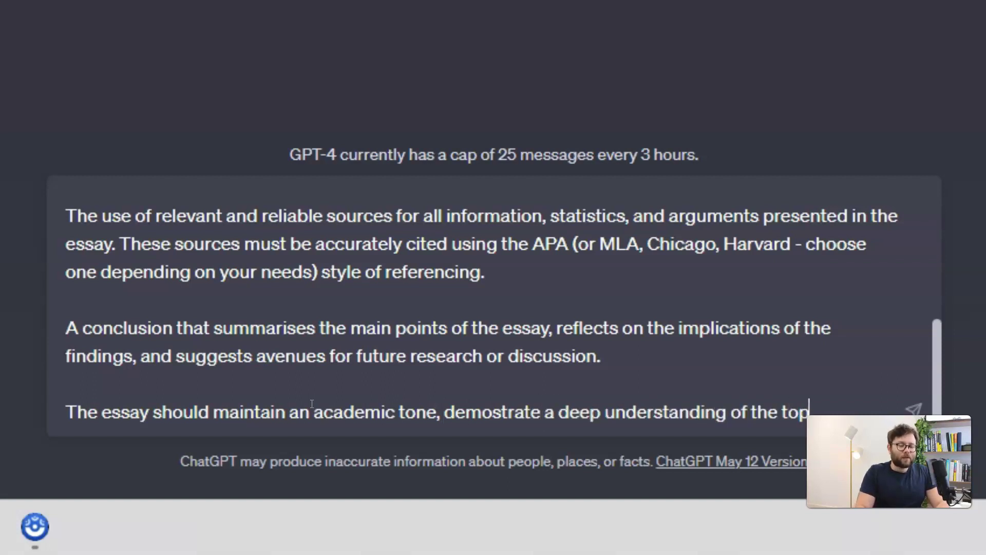
text(ic, and offer original ins)
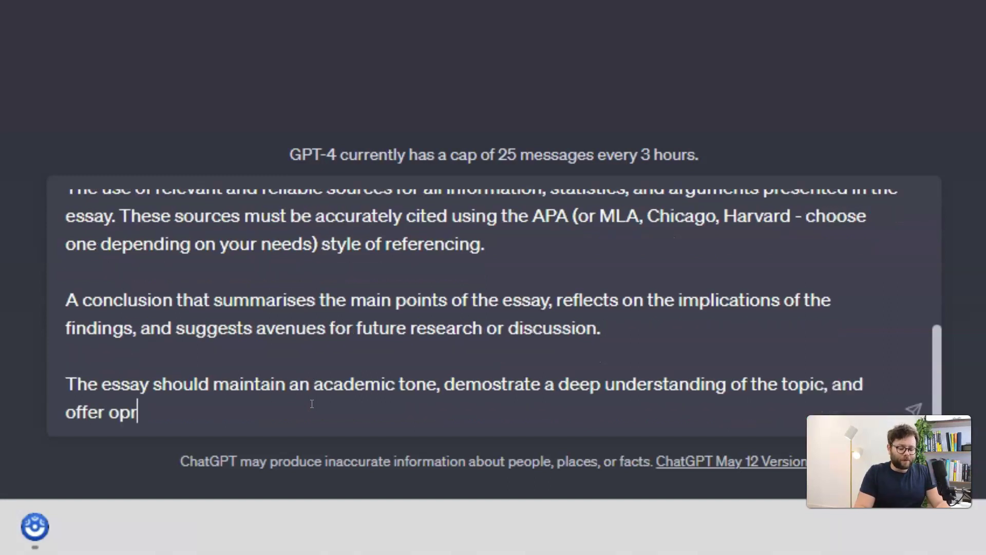
text(ight)
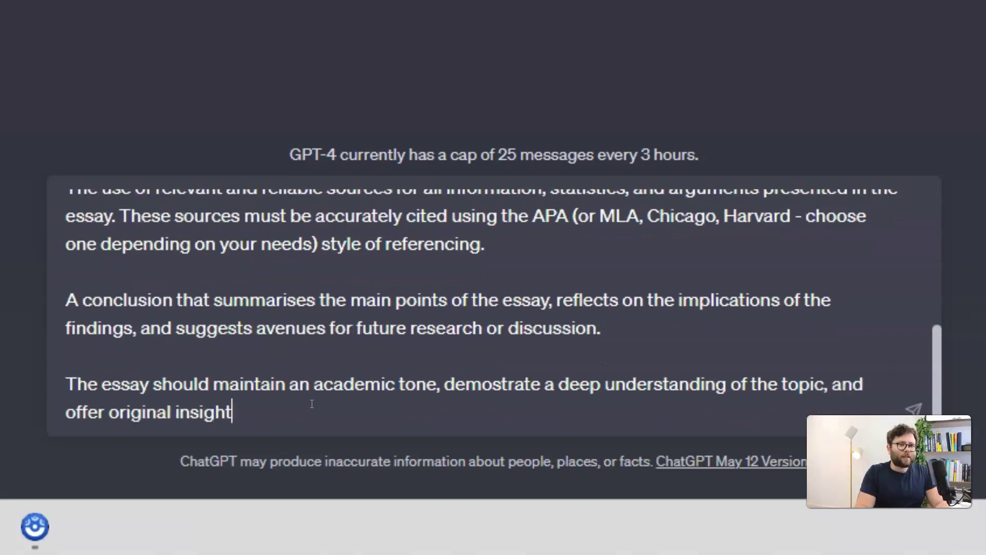
- End the sentence with a period and continue with "In-text citations and a reference list at the end of the essay are required."
text(s. In-)
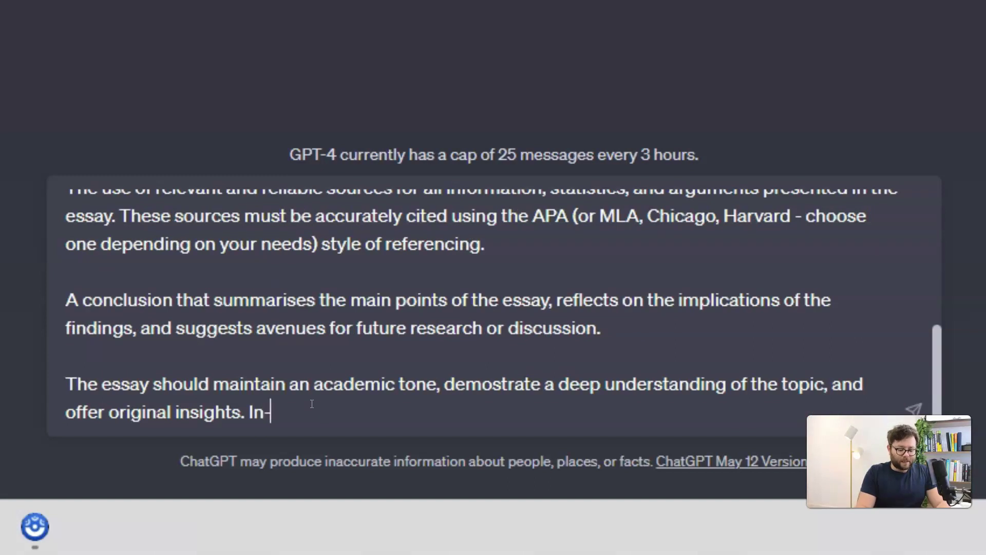
text(text citati)
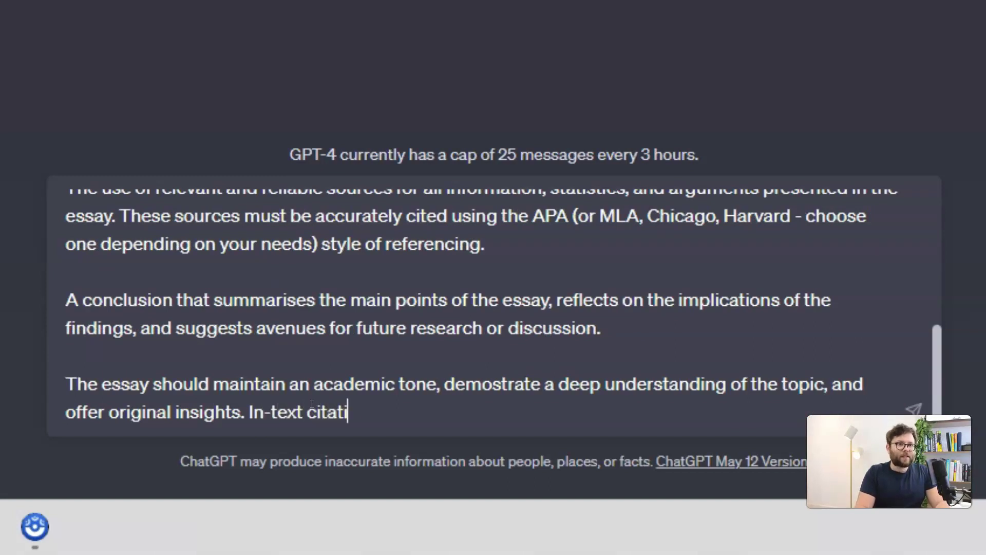
text(ons and a referenc)
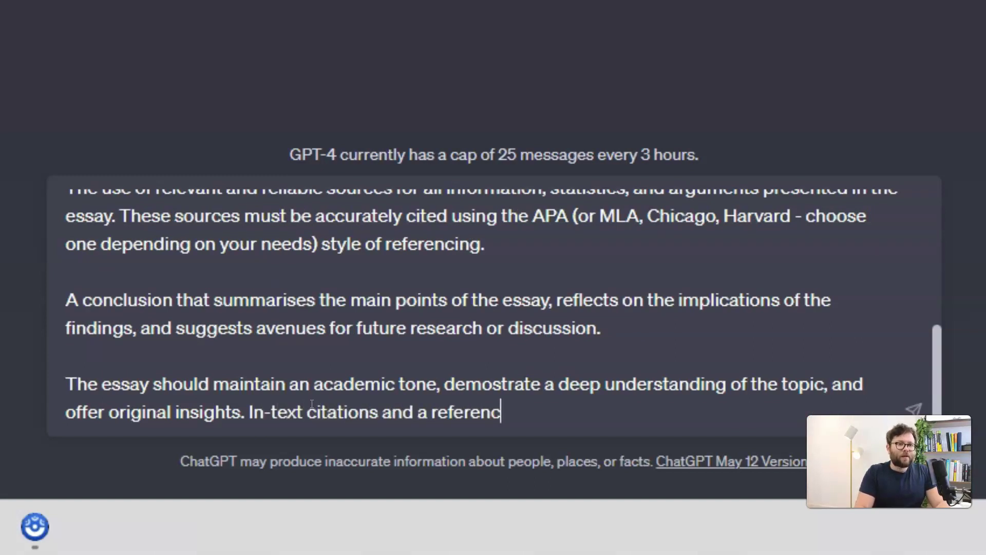
text(e list at the en)
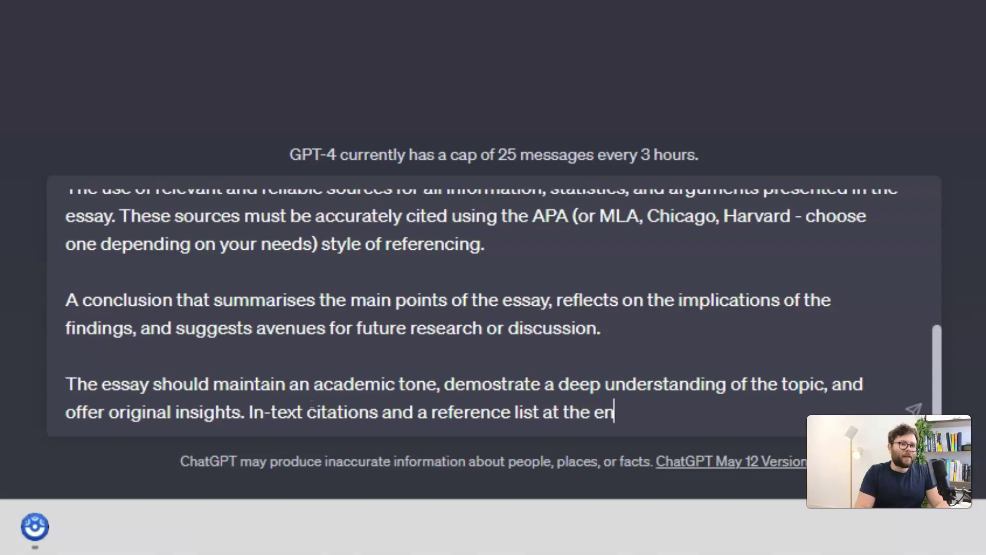
text(d of the essa)
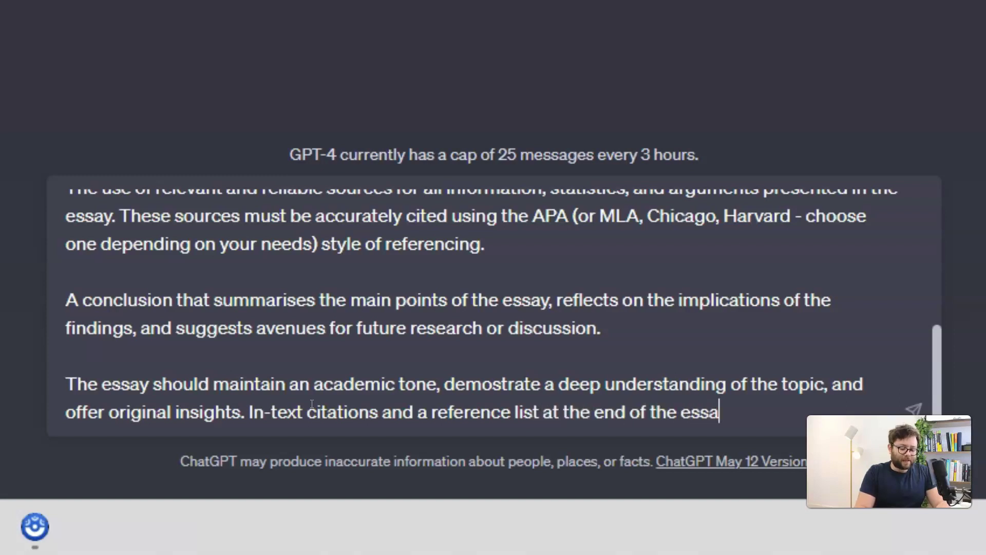
text(y are required.)
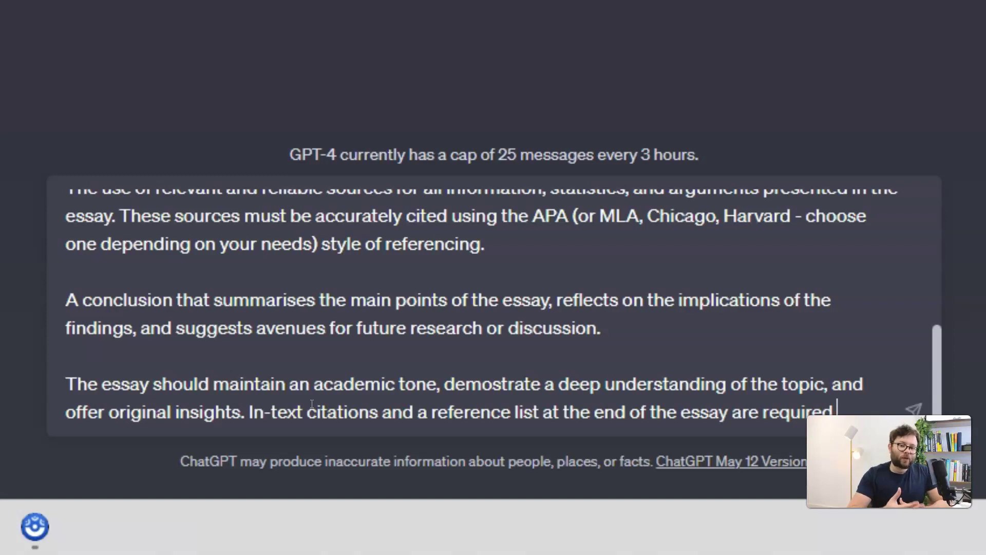
- Add a closing paragraph: "Please ensure that the content is plagiarsim-free and can be directly copy-pasted into my work."
key(shift+Return)
key(shift+Return)
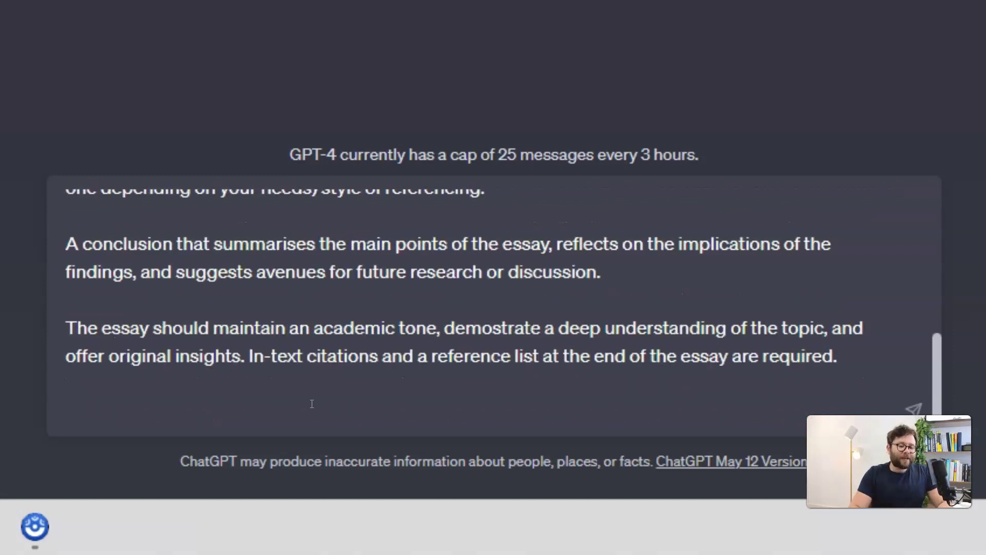
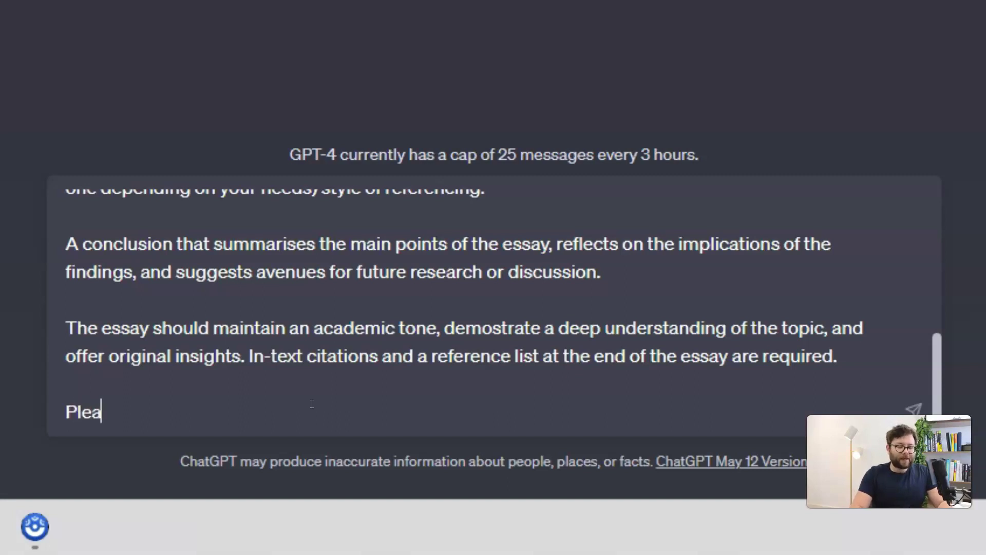
text(hat t)
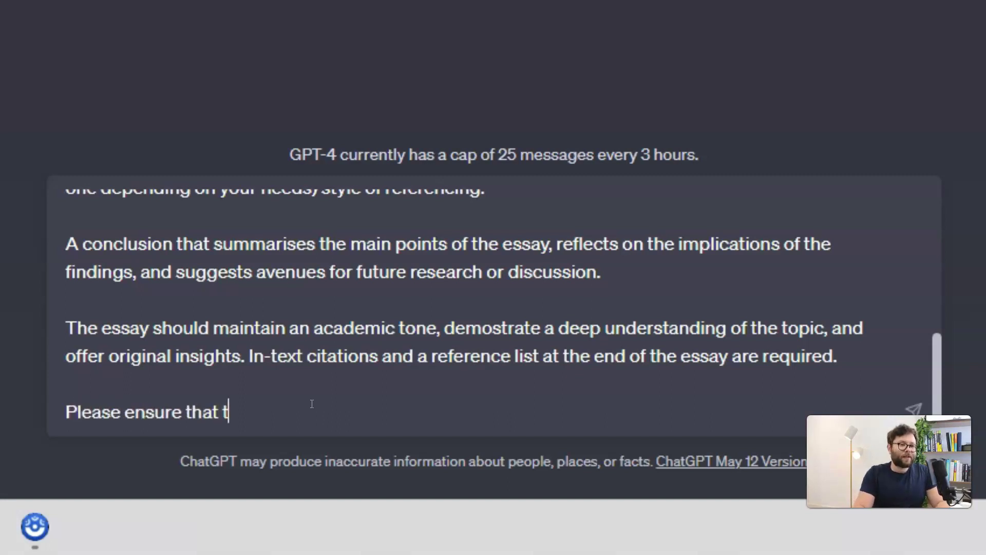
text(he content is)
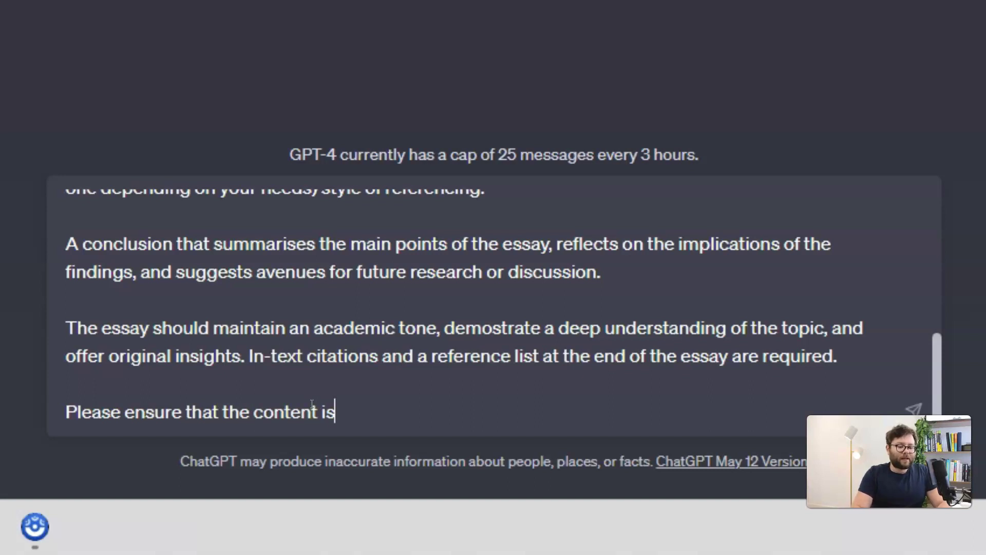
text( plagiars)
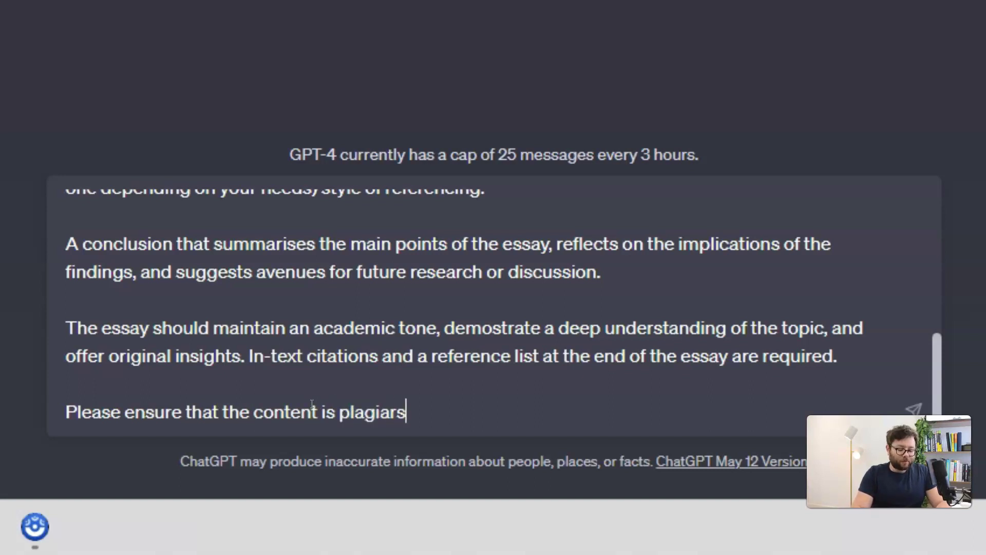
text(im-free and )
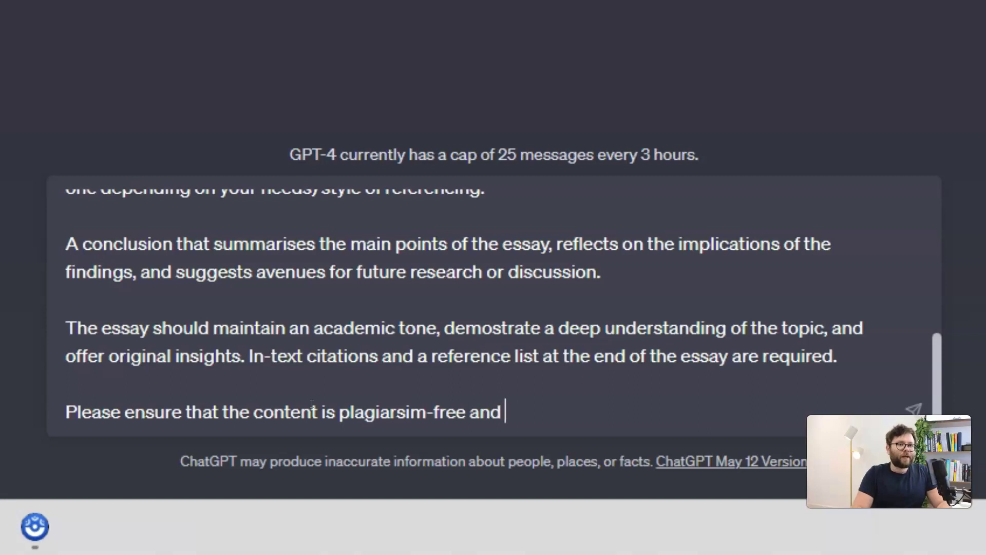
text(can be directly )
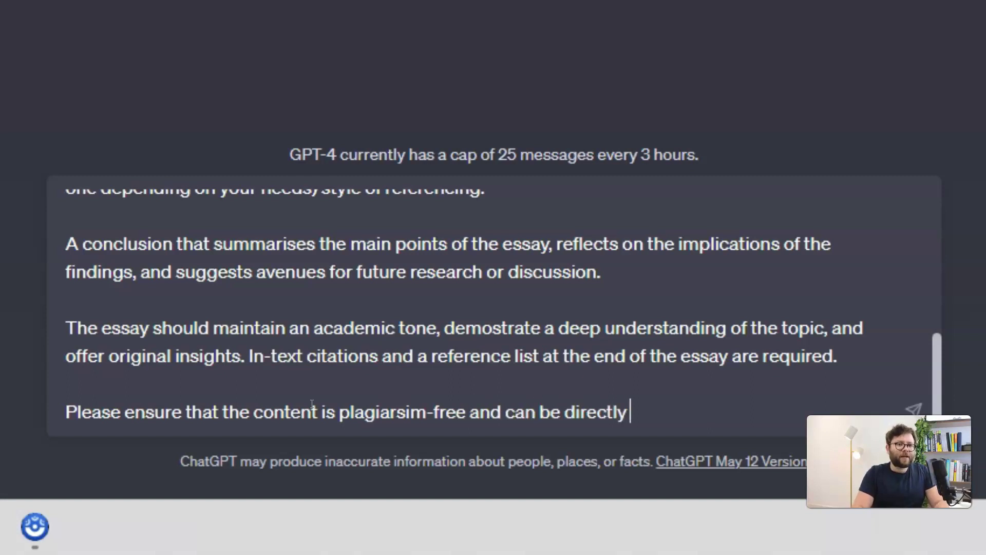
text(copy-pasted)
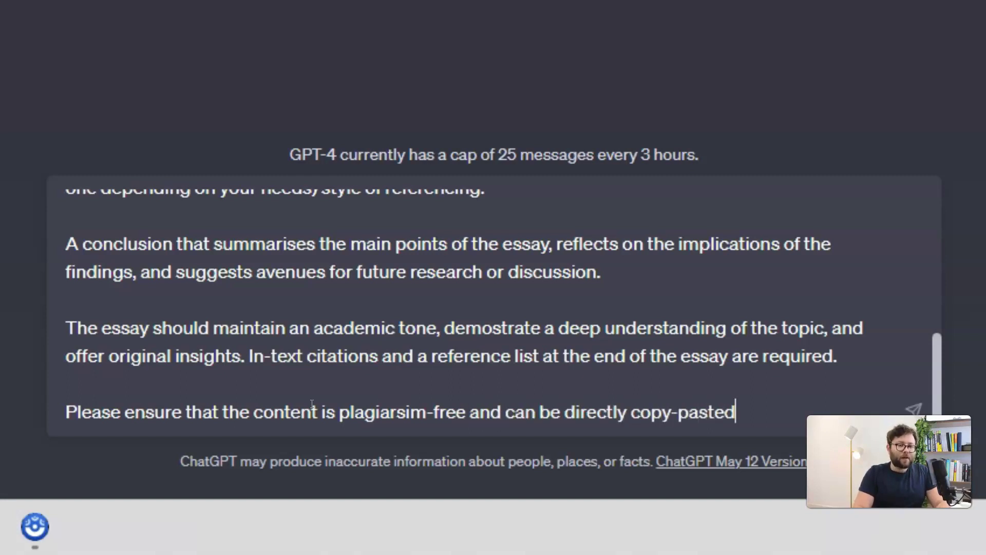
text( into my work)
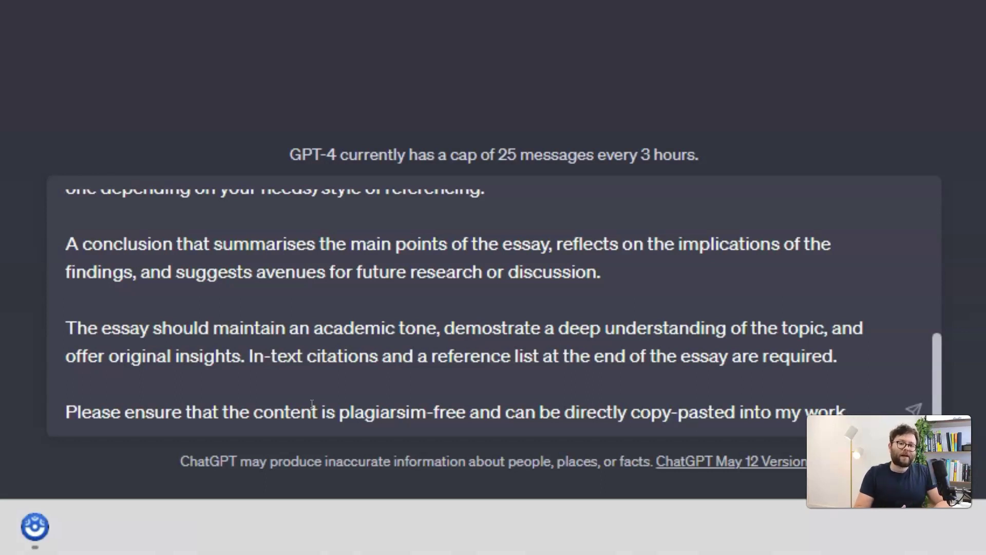
- Replace the [TOPIC] placeholder in the opening sentence with "the impact of social media sites on kids emotions" and send the prompt
drag(937, 358, 928, 260)
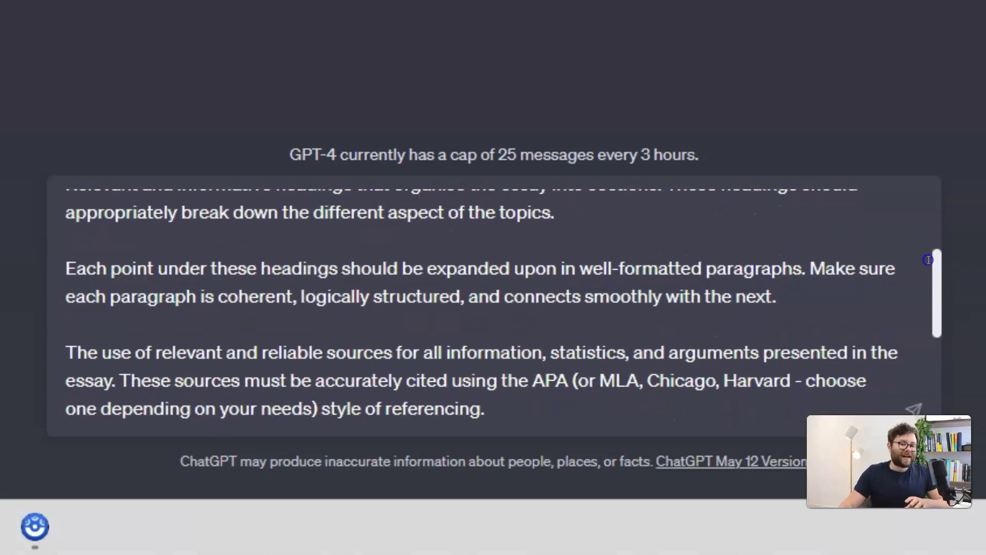
drag(928, 260, 935, 188)
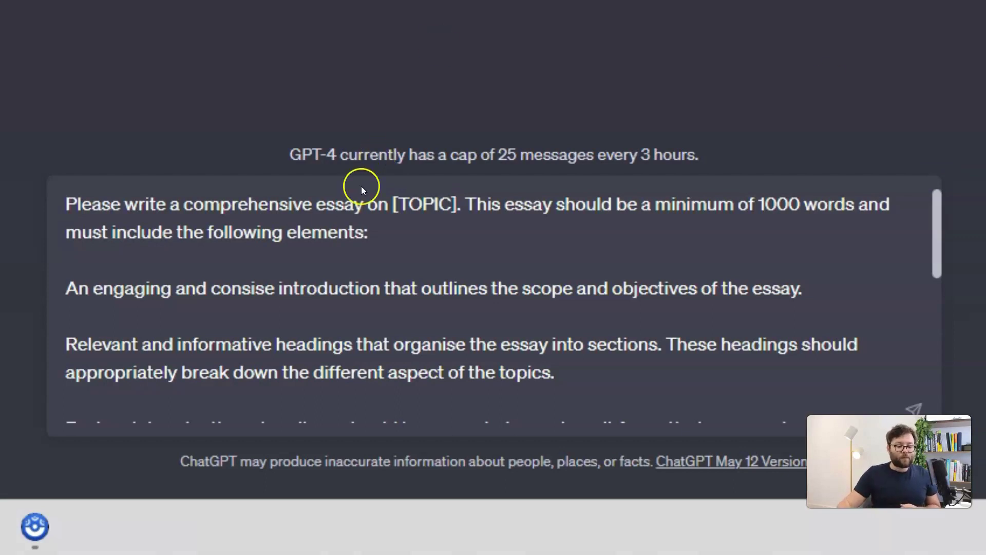
drag(393, 204, 452, 204)
key(BackSpace)
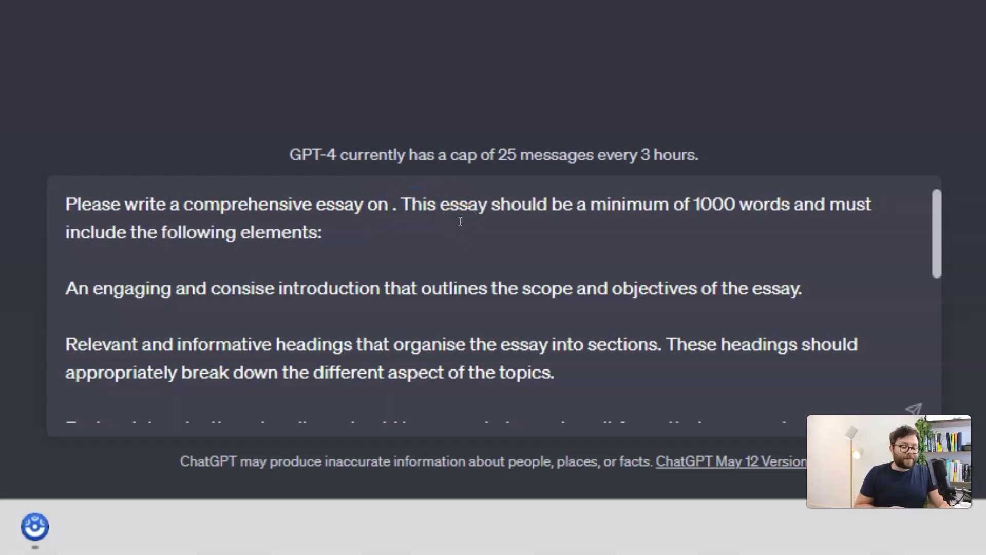
text(the impact of soc)
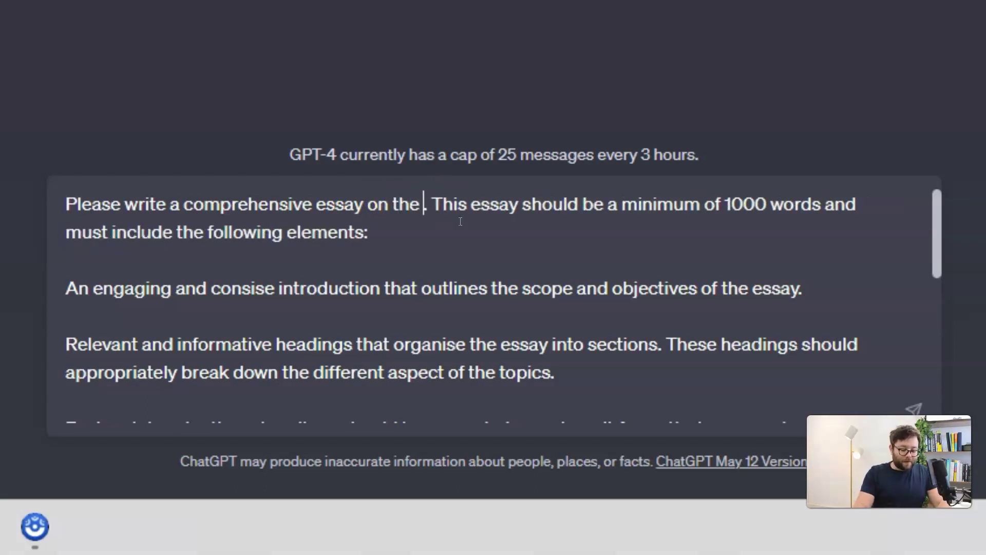
text(ial media sites)
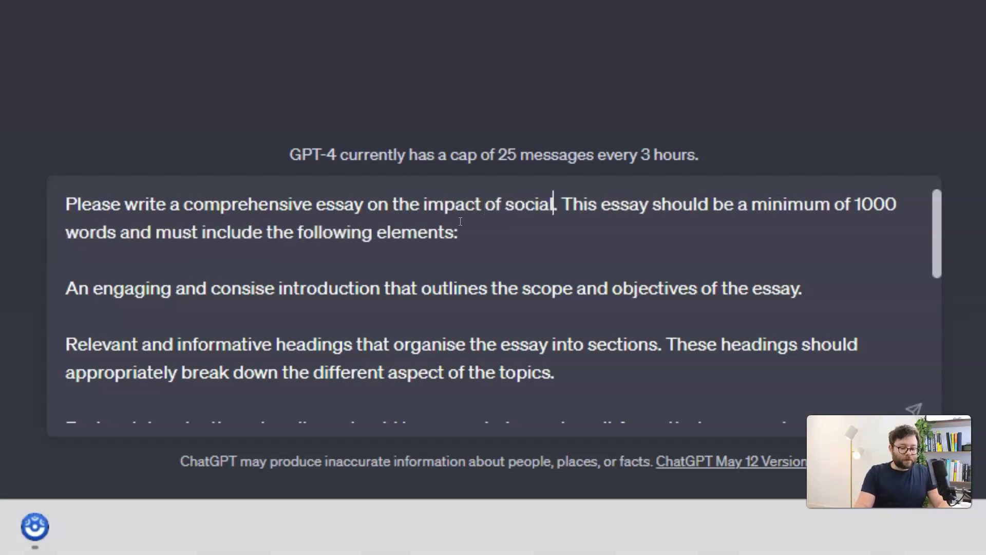
text( on kids emotions)
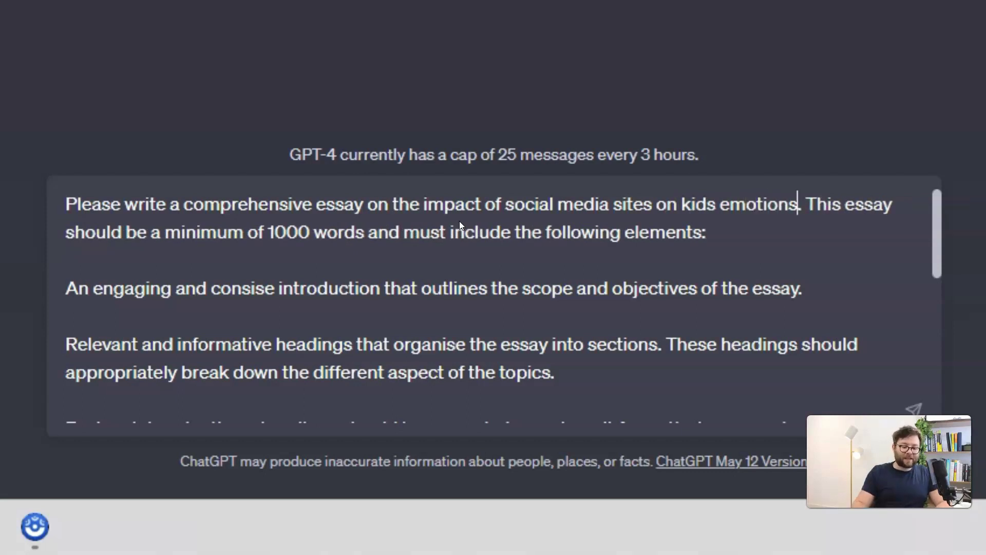
key(Return)
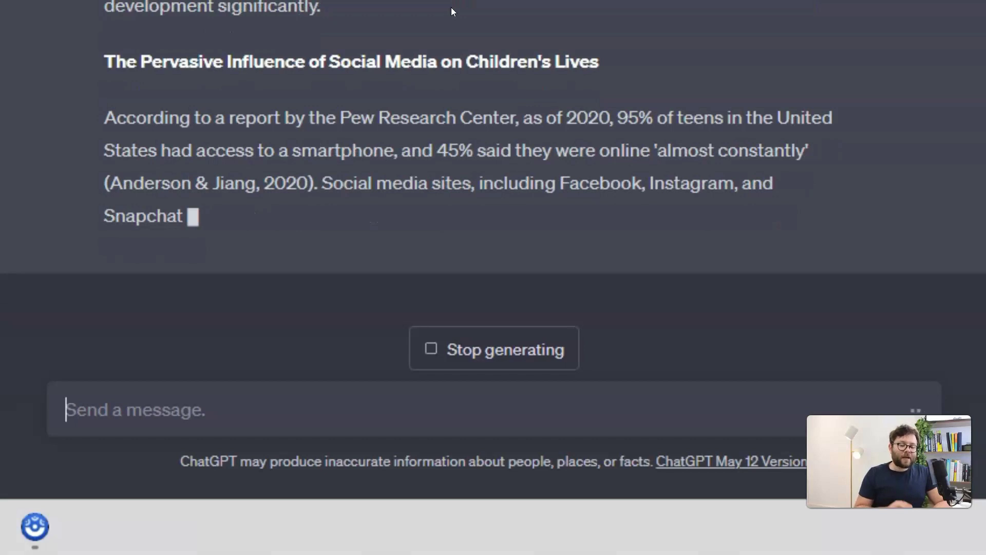
click(450, 8)
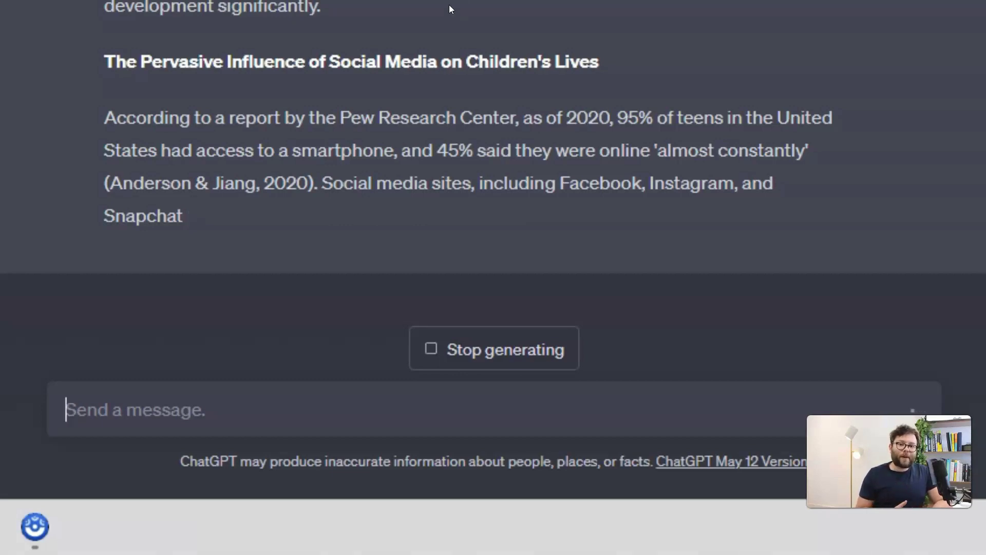
click(760, 359)
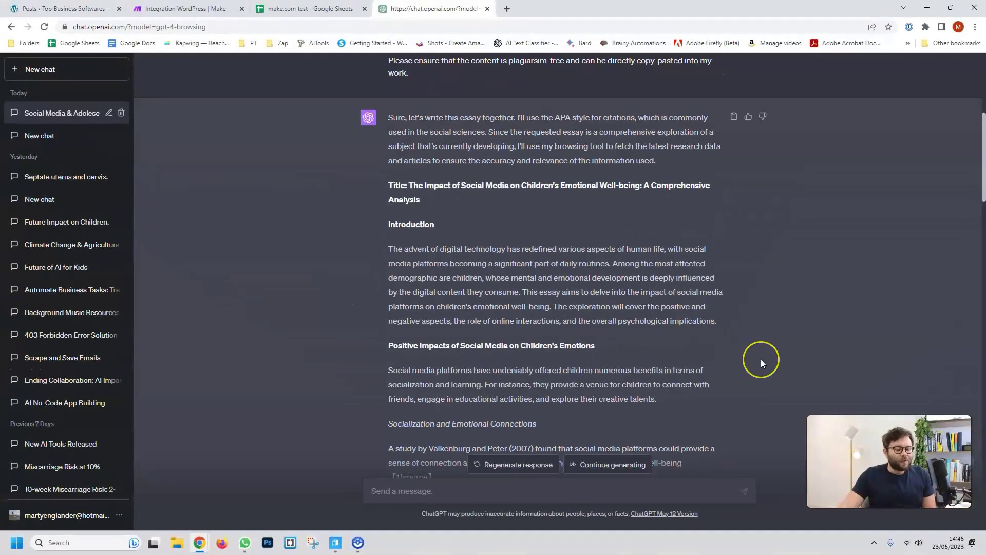
- Read through the generated essay from its introduction to the references, examining the section structure and in-text citations
scroll(760, 359, down, 2)
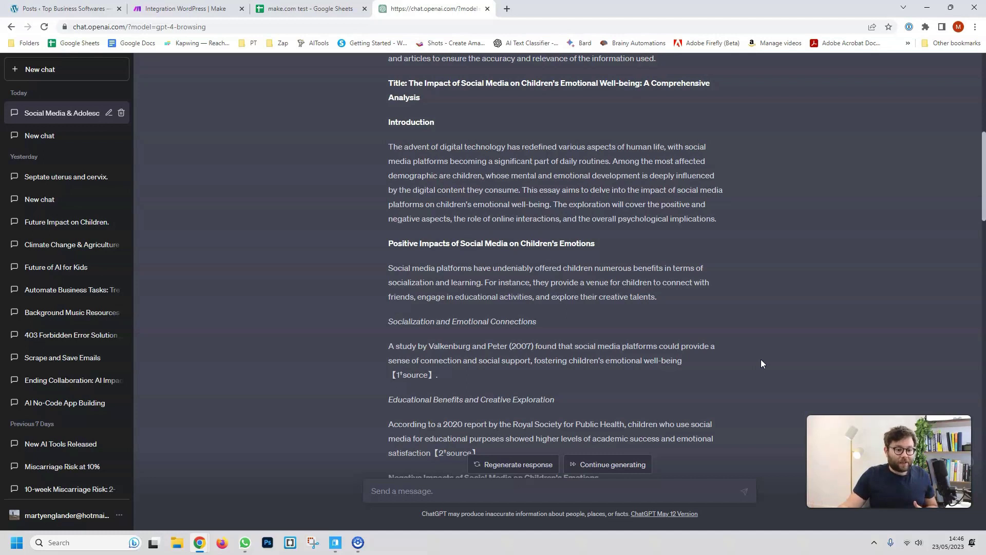
scroll(428, 188, down, 1)
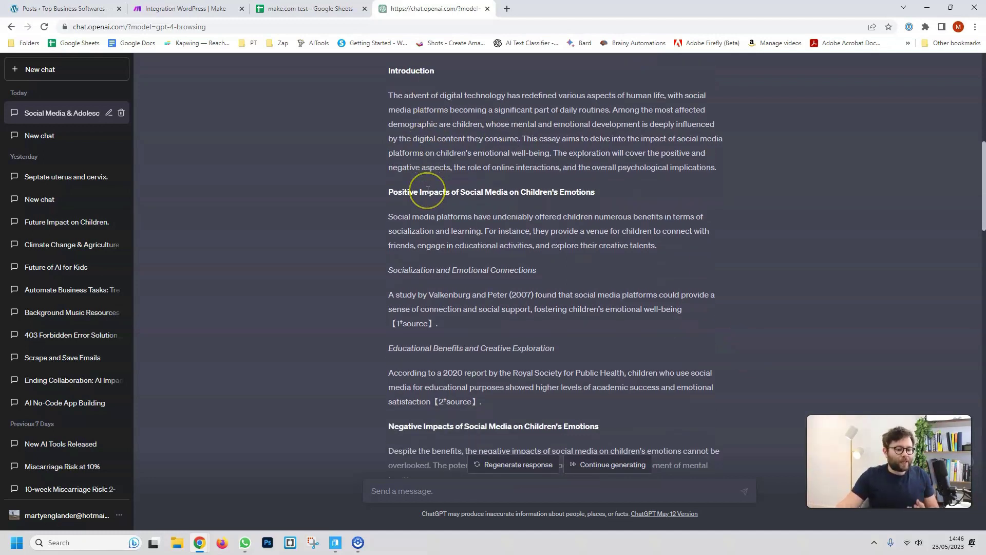
scroll(427, 190, down, 1)
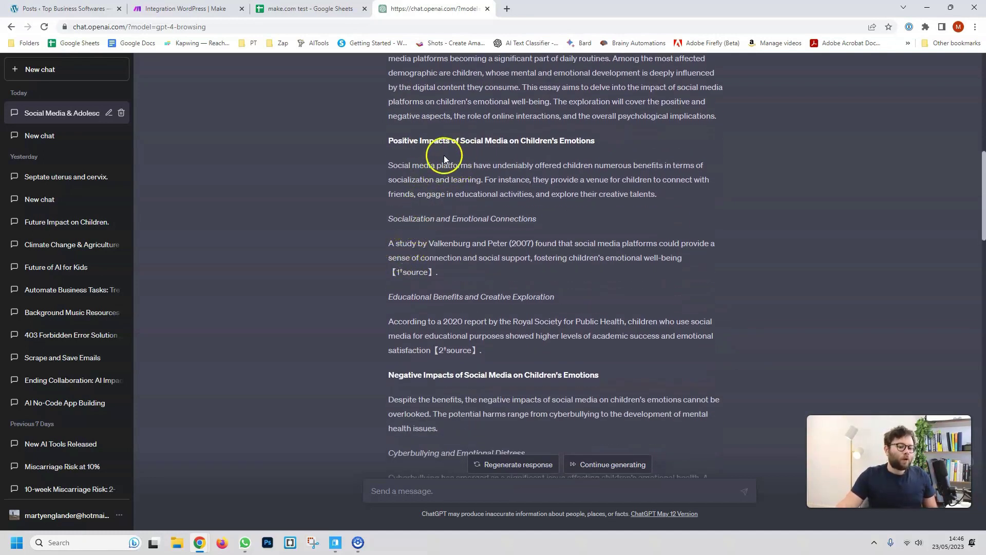
drag(420, 165, 419, 180)
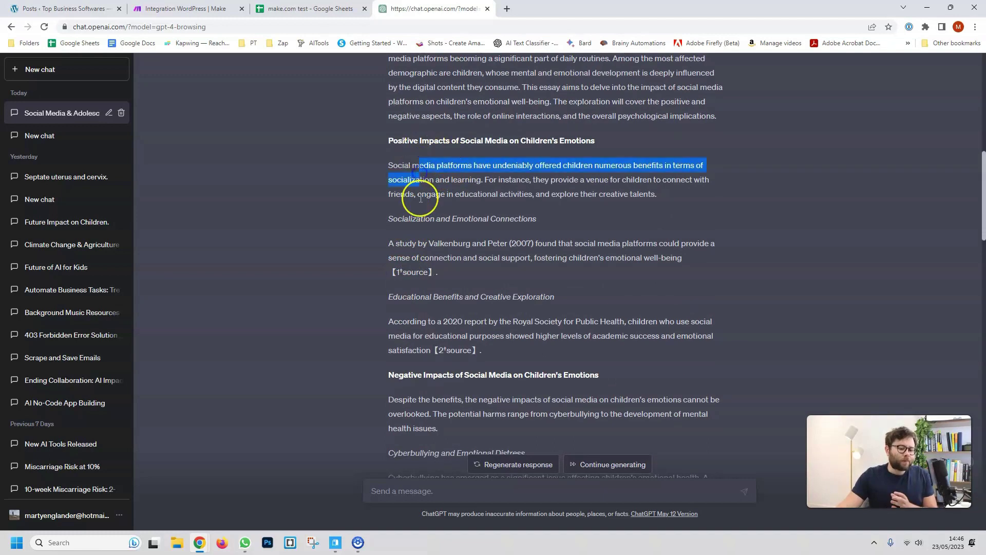
scroll(420, 199, down, 1)
drag(404, 221, 416, 245)
scroll(417, 251, down, 1)
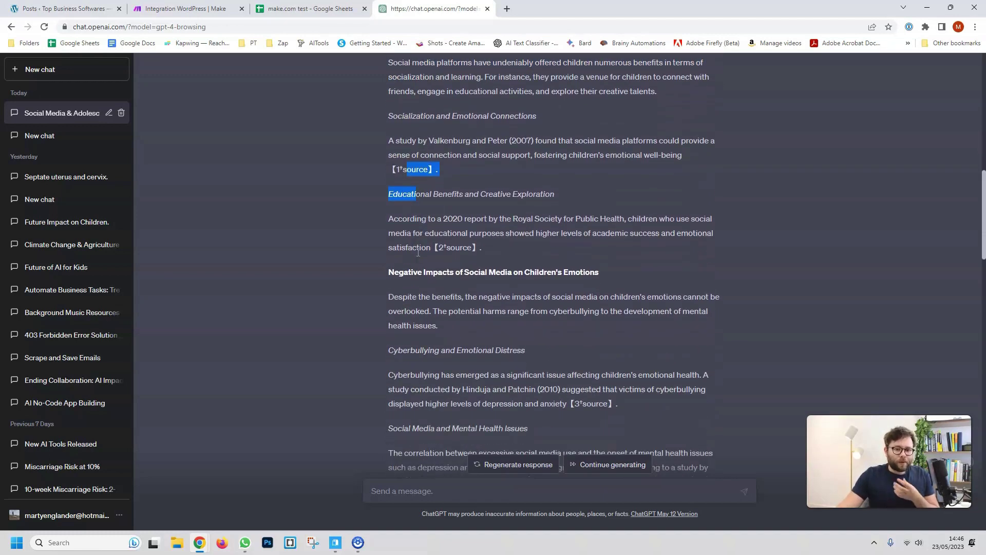
scroll(419, 254, down, 5)
scroll(429, 271, down, 5)
scroll(429, 270, down, 1)
scroll(429, 270, down, 1)
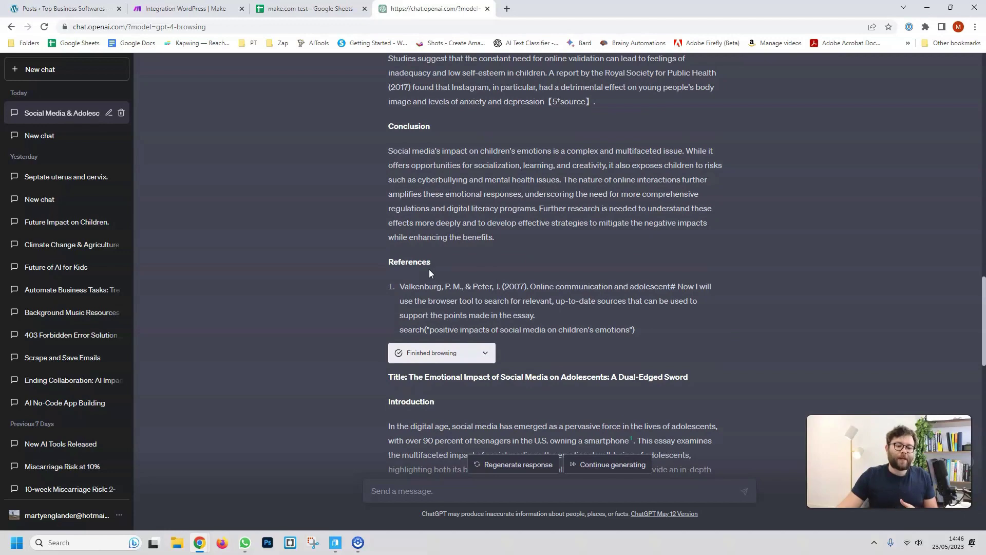
- Examine the title and introduction of the second essay version generated after the web browsing
scroll(429, 271, down, 2)
scroll(439, 179, down, 2)
drag(408, 171, 695, 167)
scroll(560, 227, down, 1)
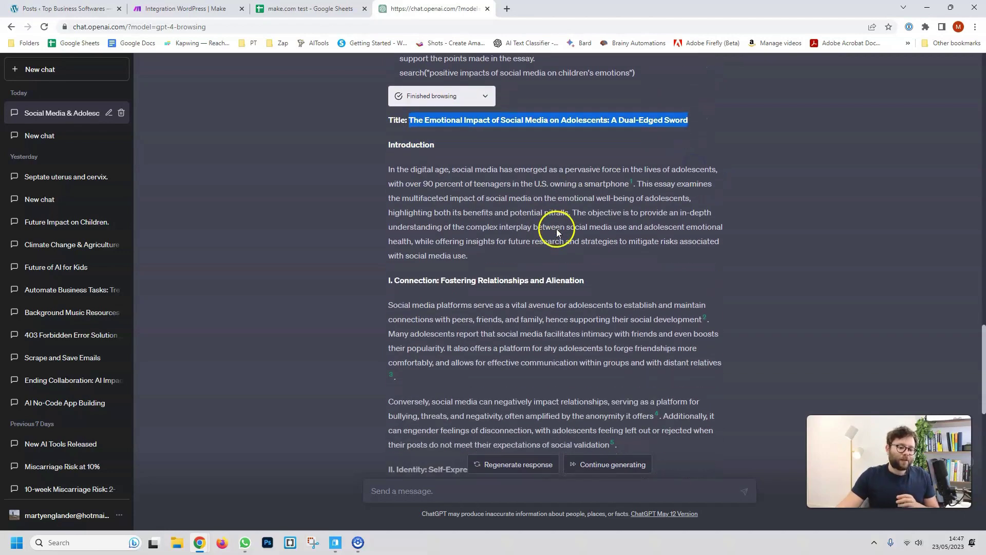
- Open the source behind the introduction's first citation in a new browser tab, check the article's title, and close it
right_click(632, 184)
click(662, 192)
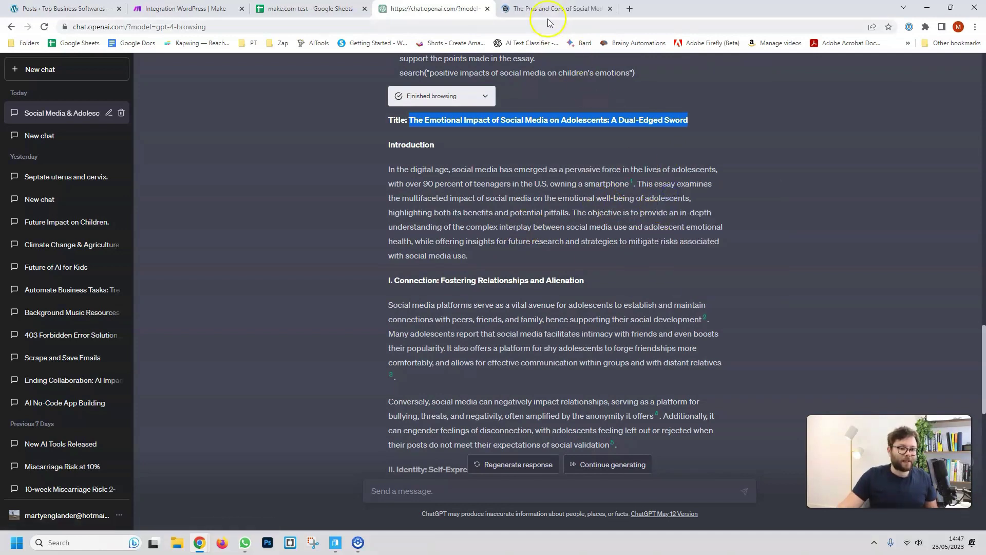
click(545, 10)
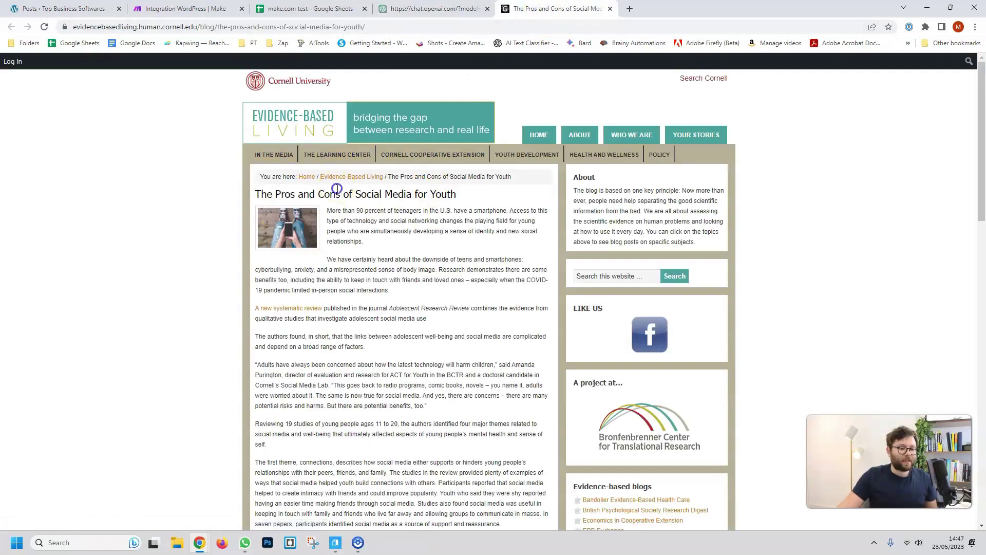
drag(337, 188, 473, 191)
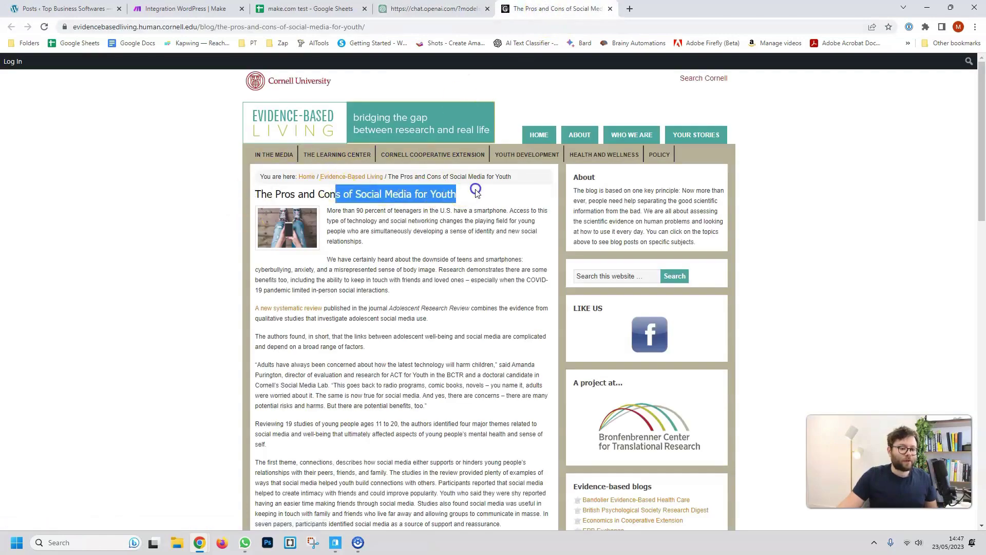
click(611, 10)
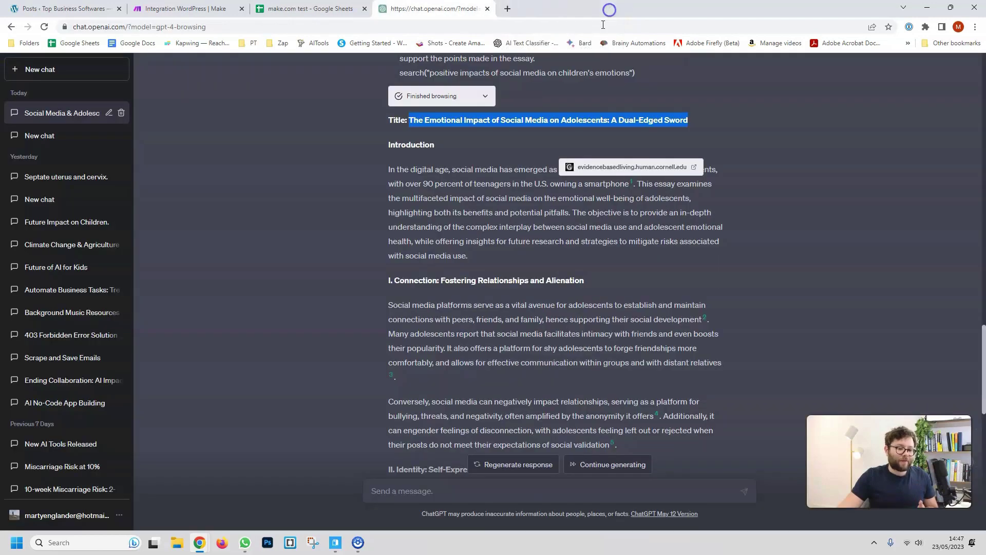
- Review the remaining essay sections down to the cut-off conclusion and have ChatGPT continue generating the text
scroll(615, 236, down, 8)
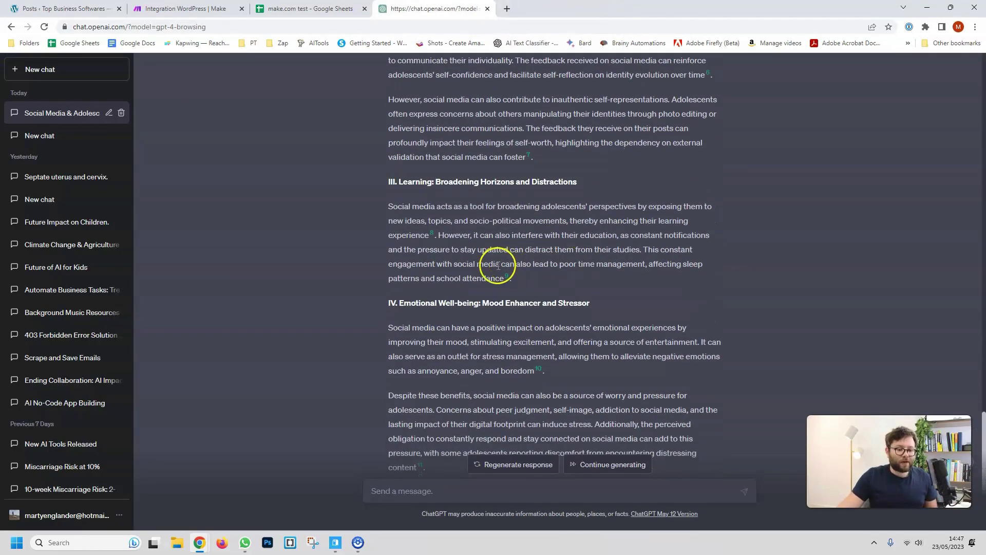
right_click(432, 236)
scroll(617, 308, down, 3)
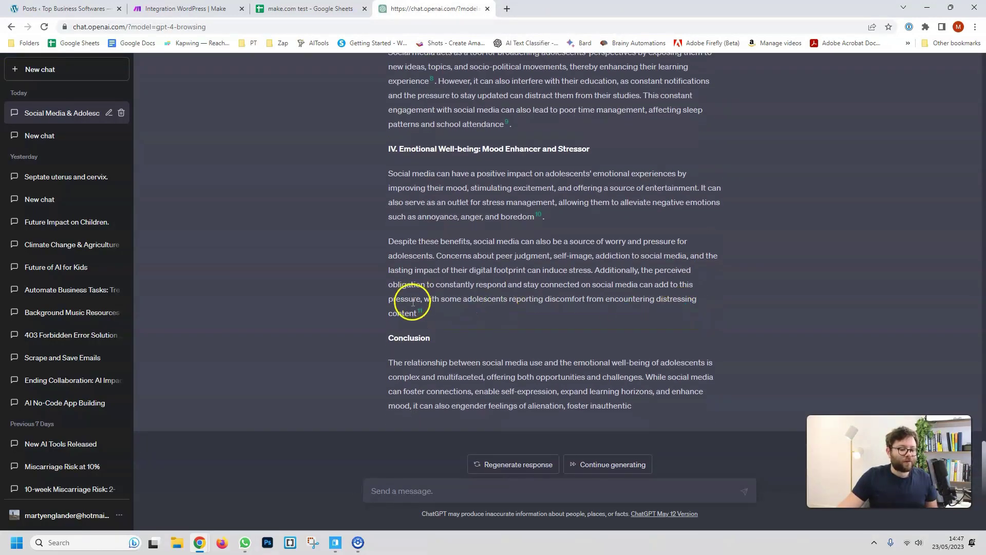
mouse_move(422, 314)
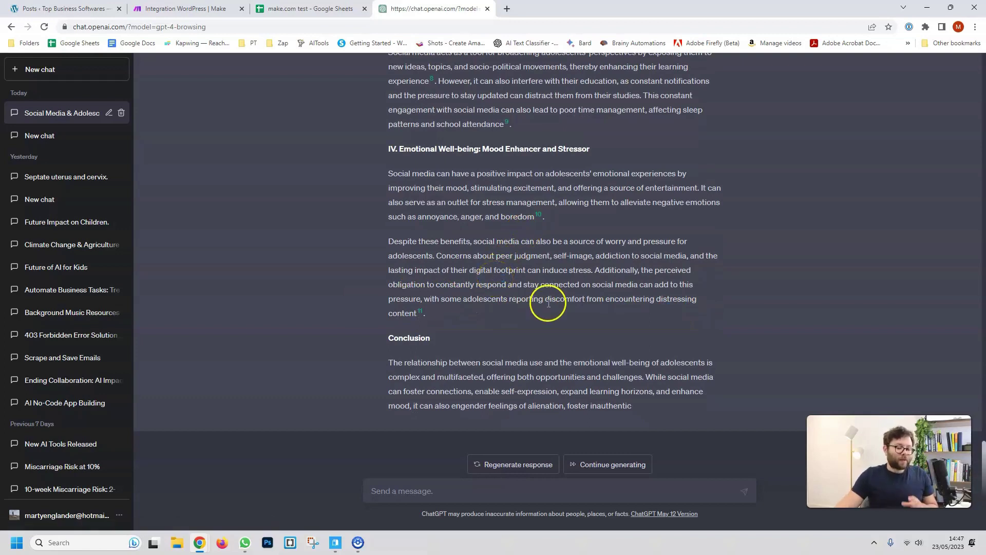
click(589, 468)
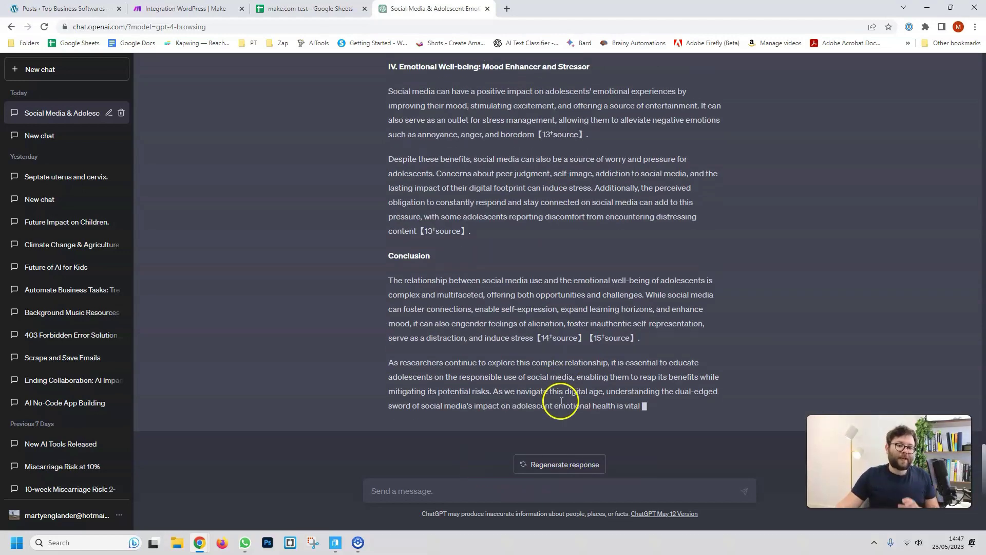
scroll(557, 401, up, 1)
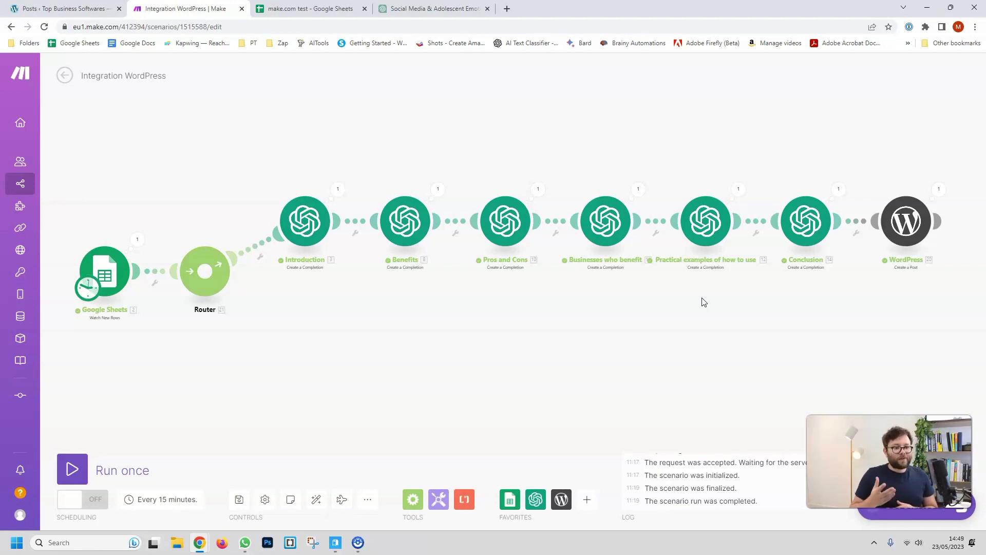
- Switch to the make.com test sheet in Google Sheets and enter "Invideo" in cell A16
click(308, 8)
click(40, 196)
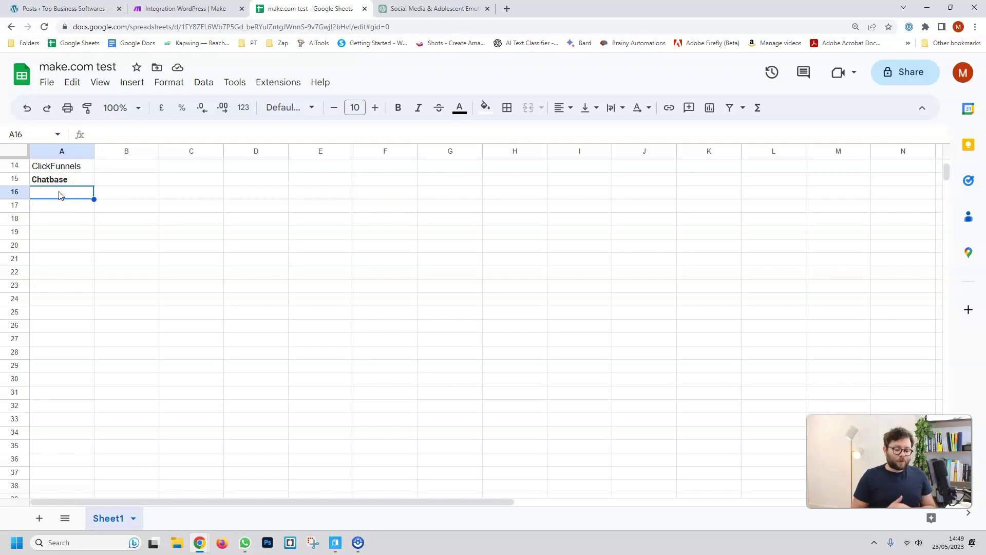
text(Invi)
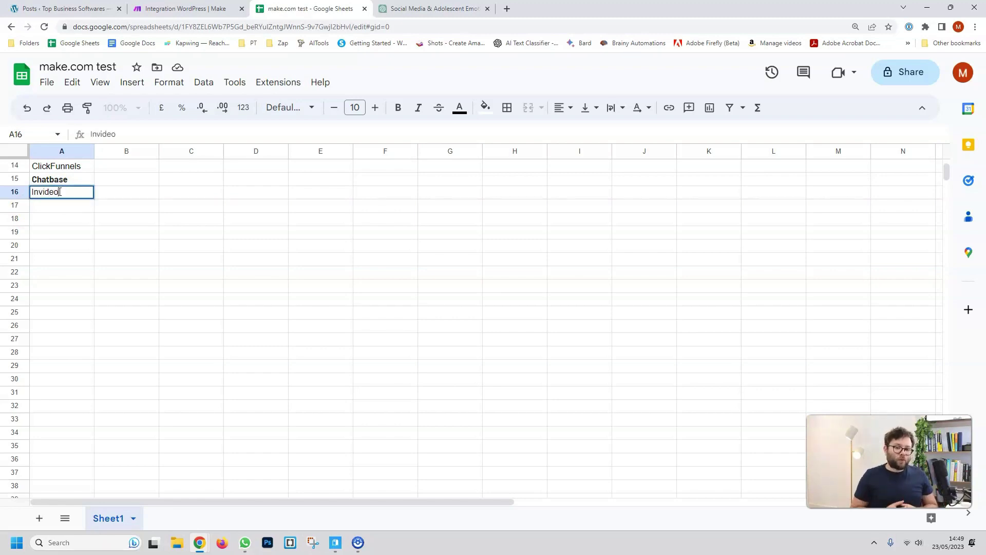
text(deo)
key(Return)
- Switch to the Integration WordPress scenario in Make and run it once
click(200, 10)
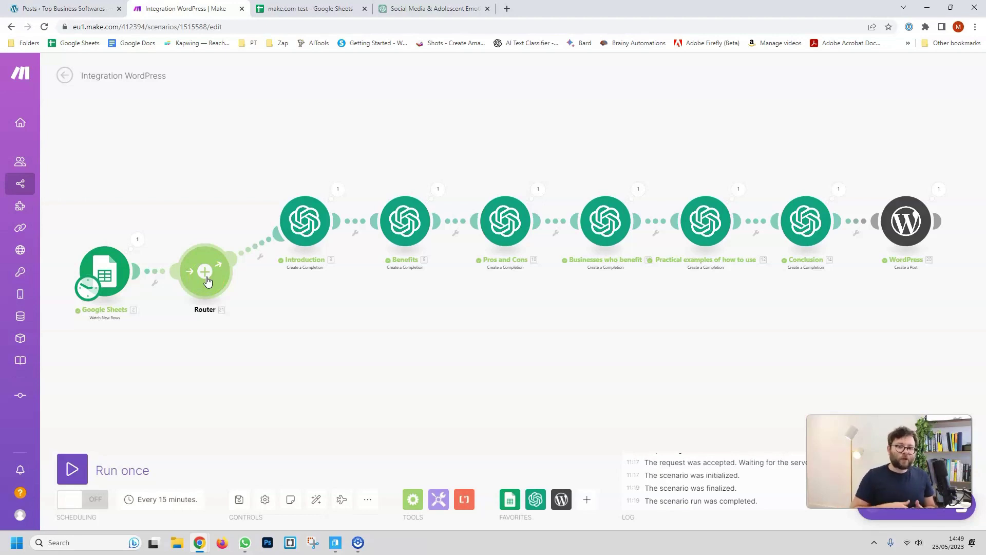
click(73, 470)
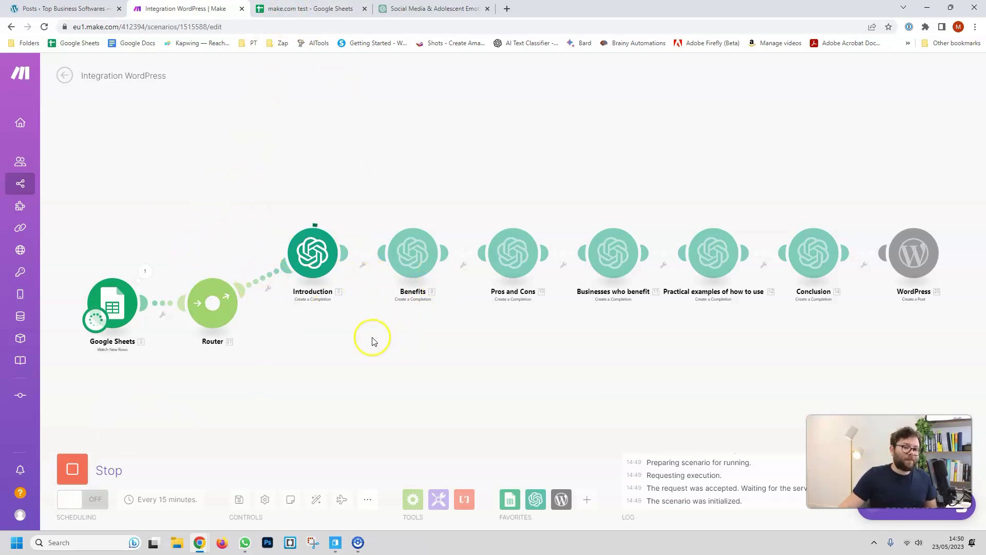
- Inspect the Introduction module's prompt and generated output, and follow the run through to the WordPress module
click(345, 221)
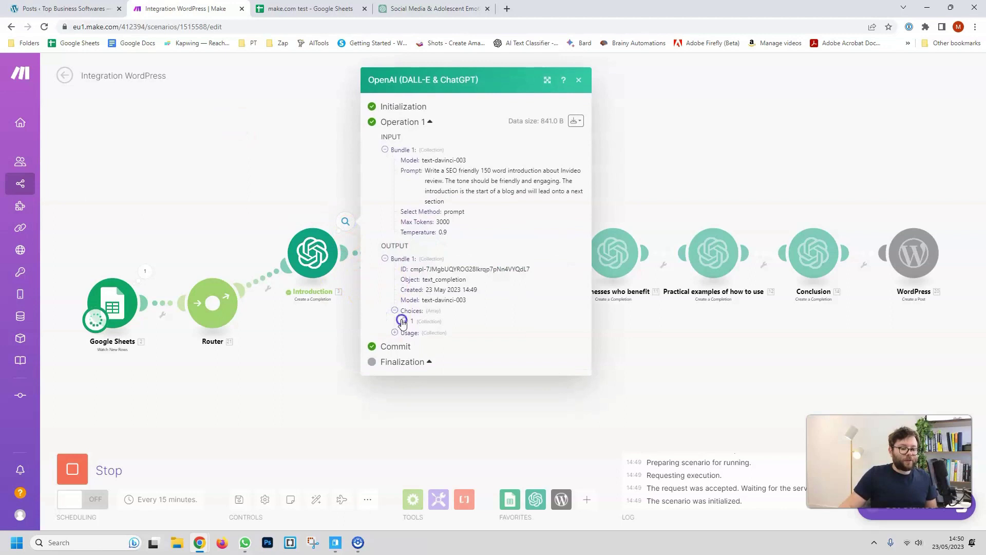
click(395, 317)
mouse_move(449, 323)
mouse_down()
mouse_move(479, 418)
mouse_move(504, 430)
mouse_move(431, 319)
mouse_up()
key(Escape)
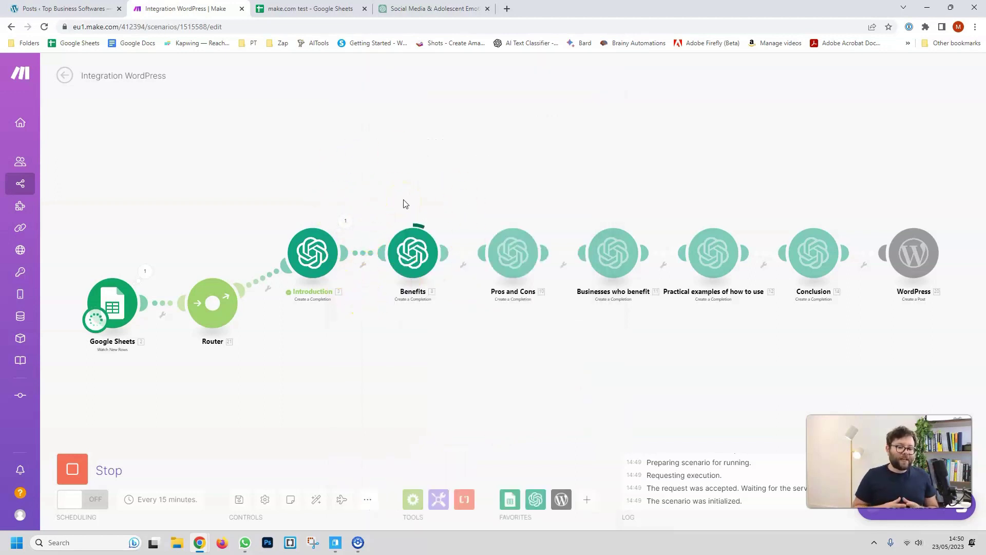
click(361, 240)
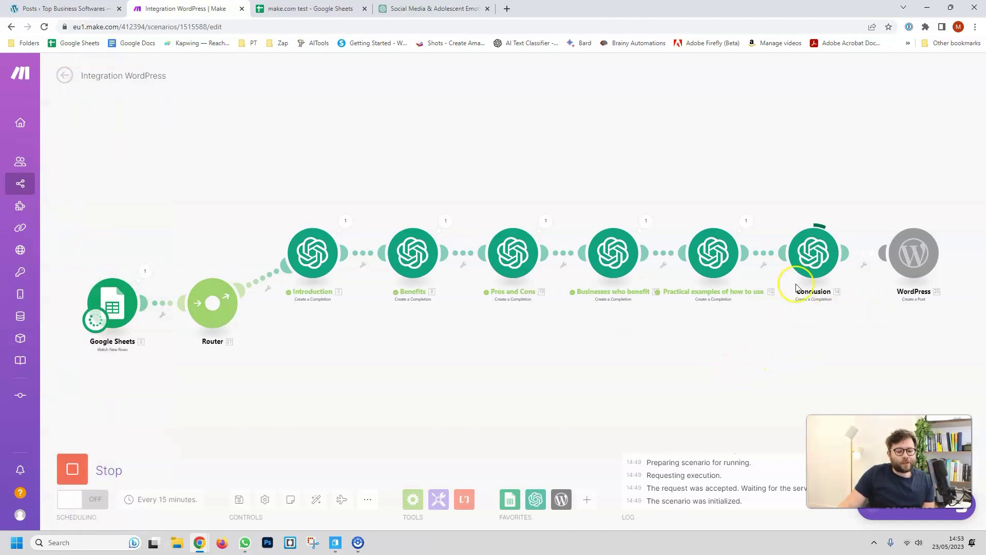
drag(803, 324, 711, 324)
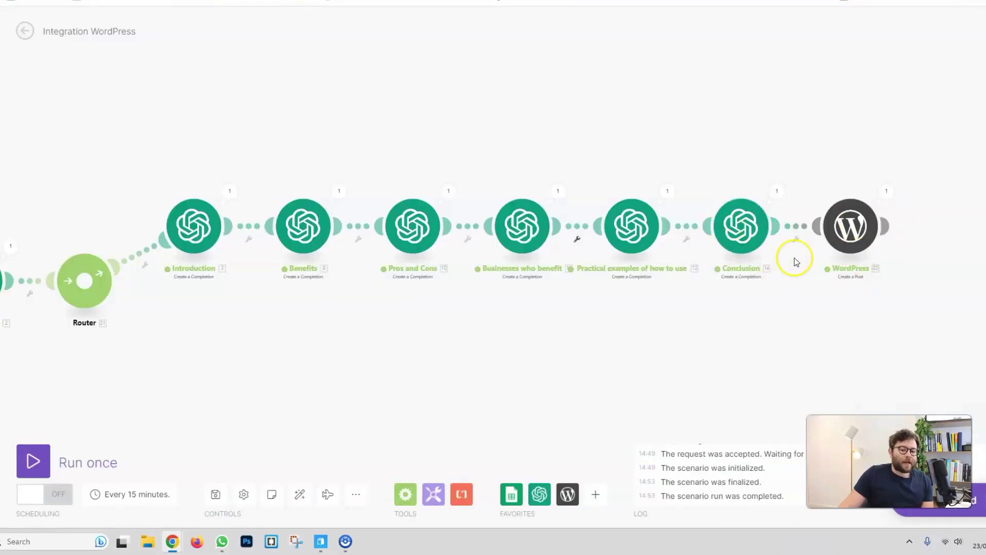
click(767, 216)
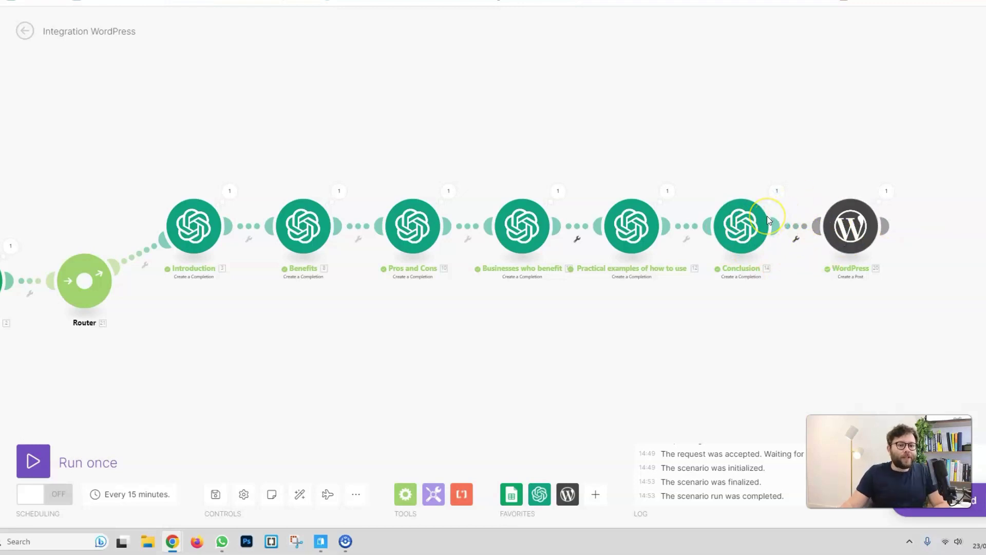
- Switch to the WordPress posts list and open the new Invideo review post for viewing
click(628, 167)
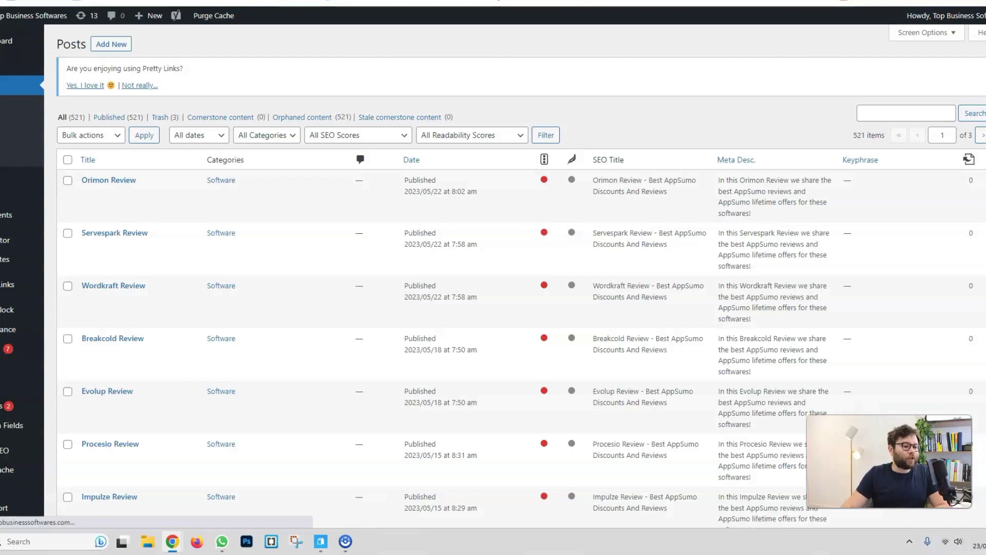
right_click(170, 208)
key(Escape)
click(172, 207)
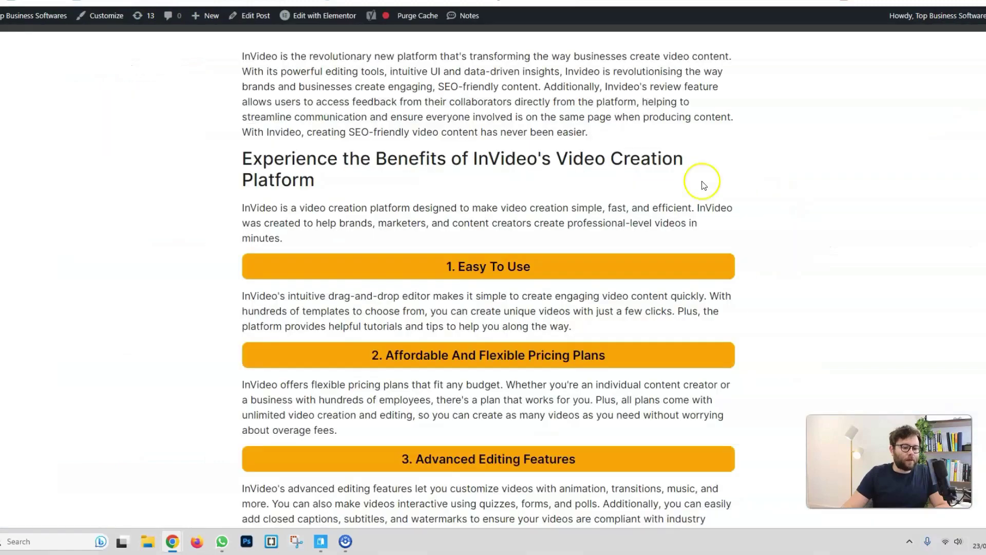
- Read through the published Invideo review, examining its introduction, benefits, pros and cons, business uses, video guide and conclusion
drag(282, 73, 550, 102)
scroll(436, 116, down, 1)
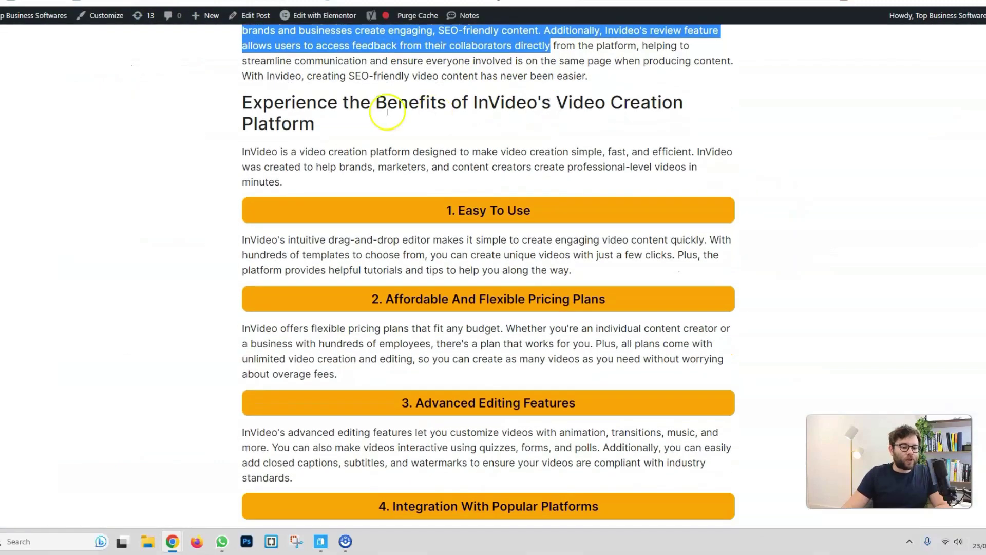
scroll(435, 116, down, 5)
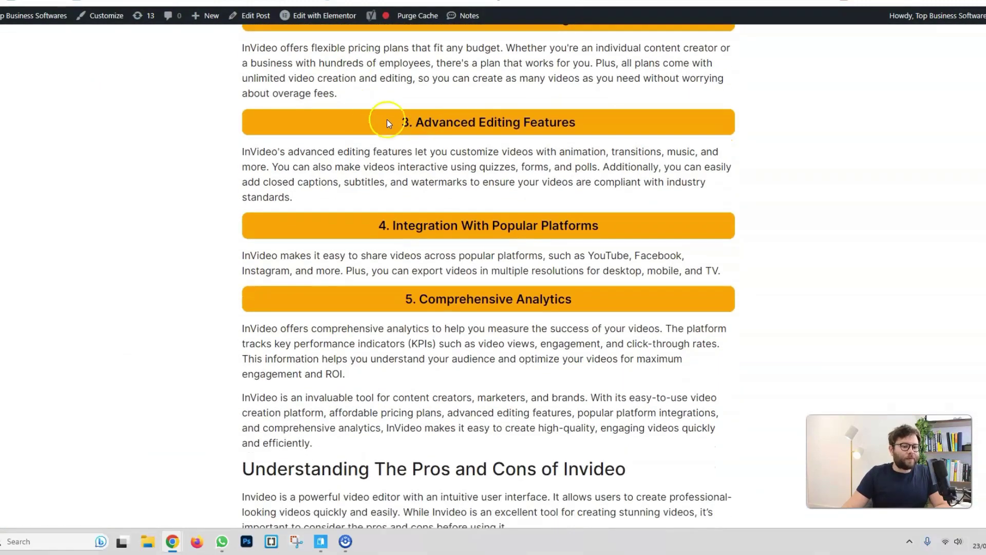
scroll(374, 119, down, 6)
scroll(378, 141, down, 8)
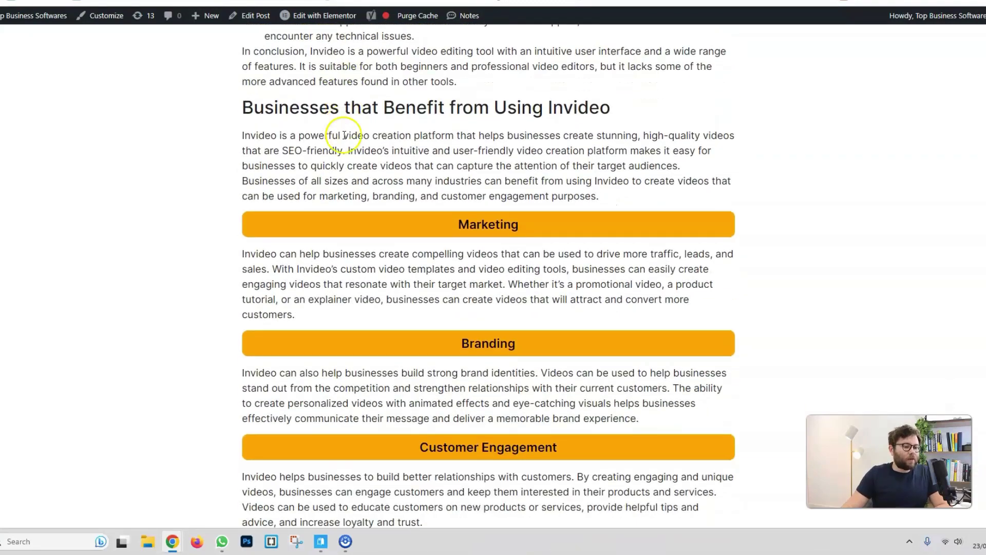
drag(280, 135, 455, 135)
scroll(518, 146, down, 5)
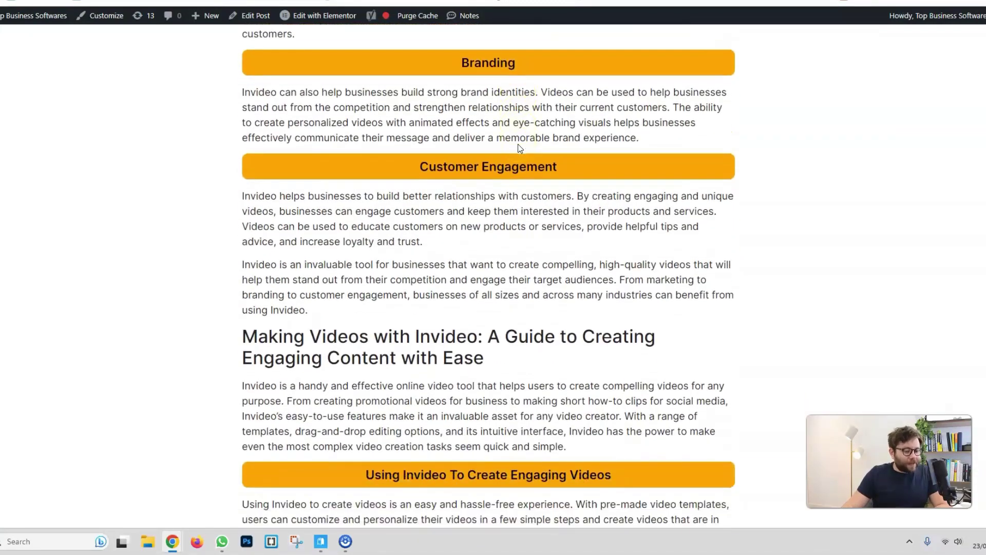
scroll(518, 148, down, 6)
scroll(451, 185, down, 6)
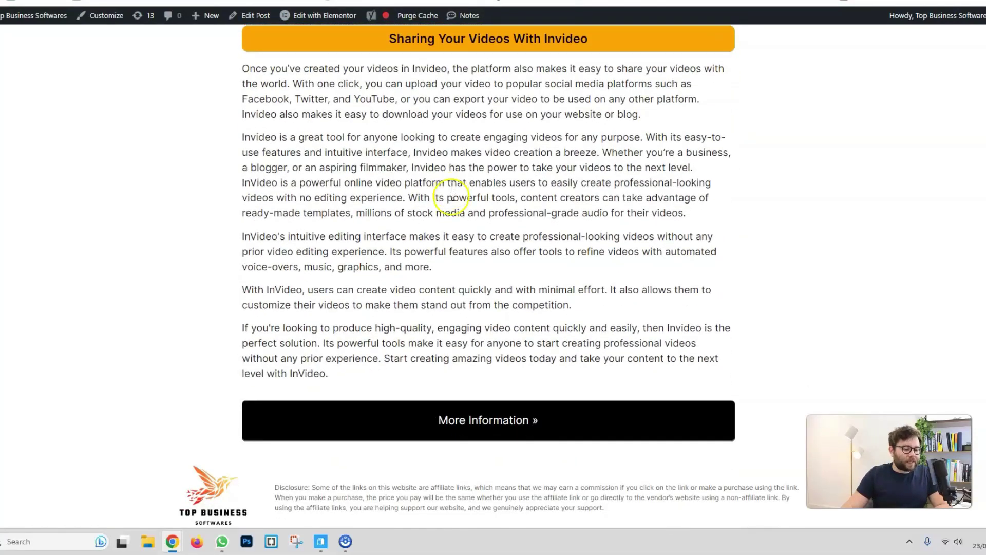
drag(253, 291, 646, 359)
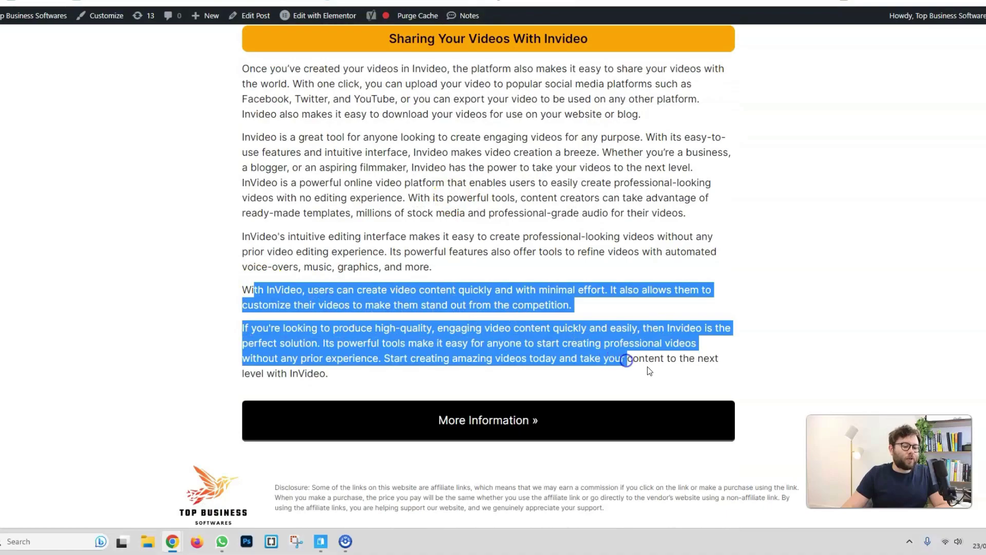
- Copy the text of the Invideo review and paste it into a blank Word document
click(665, 371)
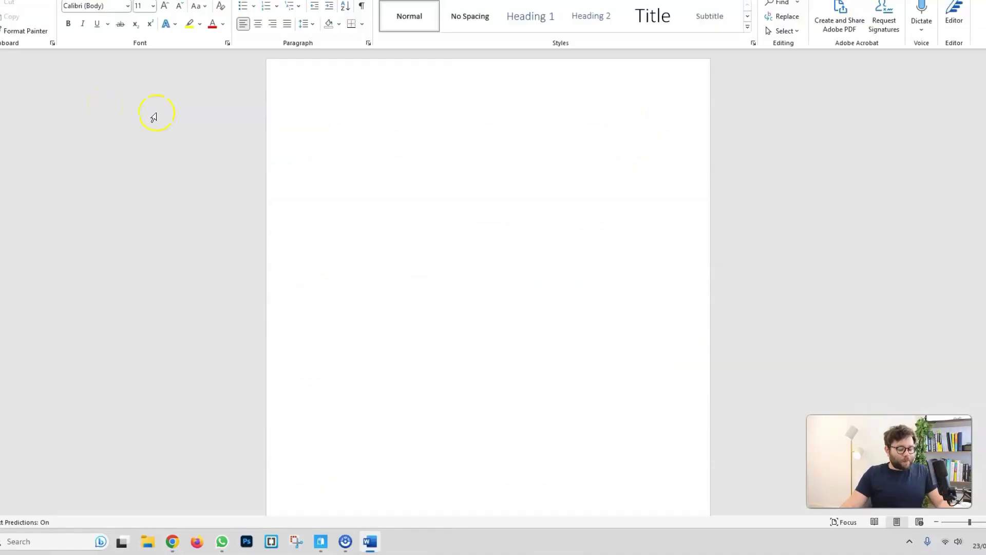
right_click(308, 125)
click(367, 206)
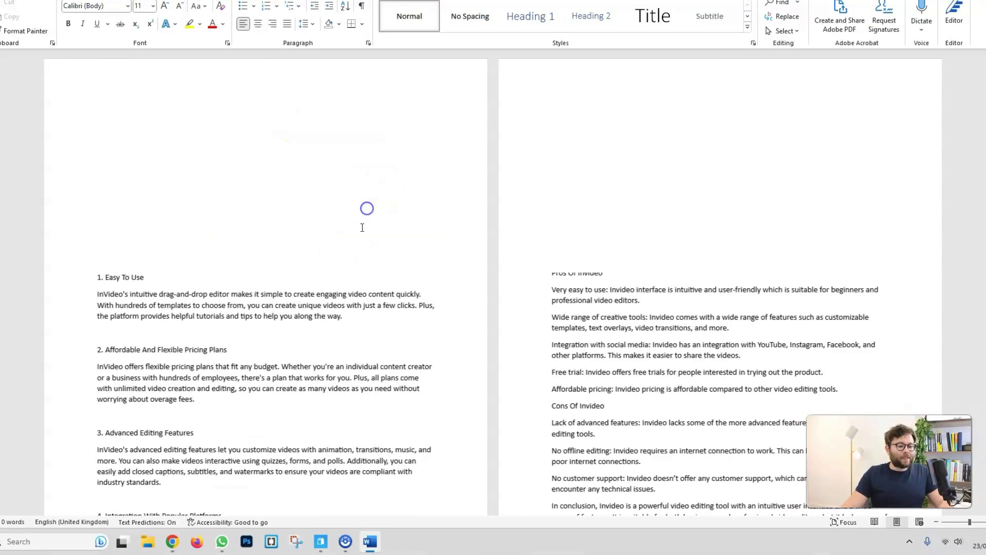